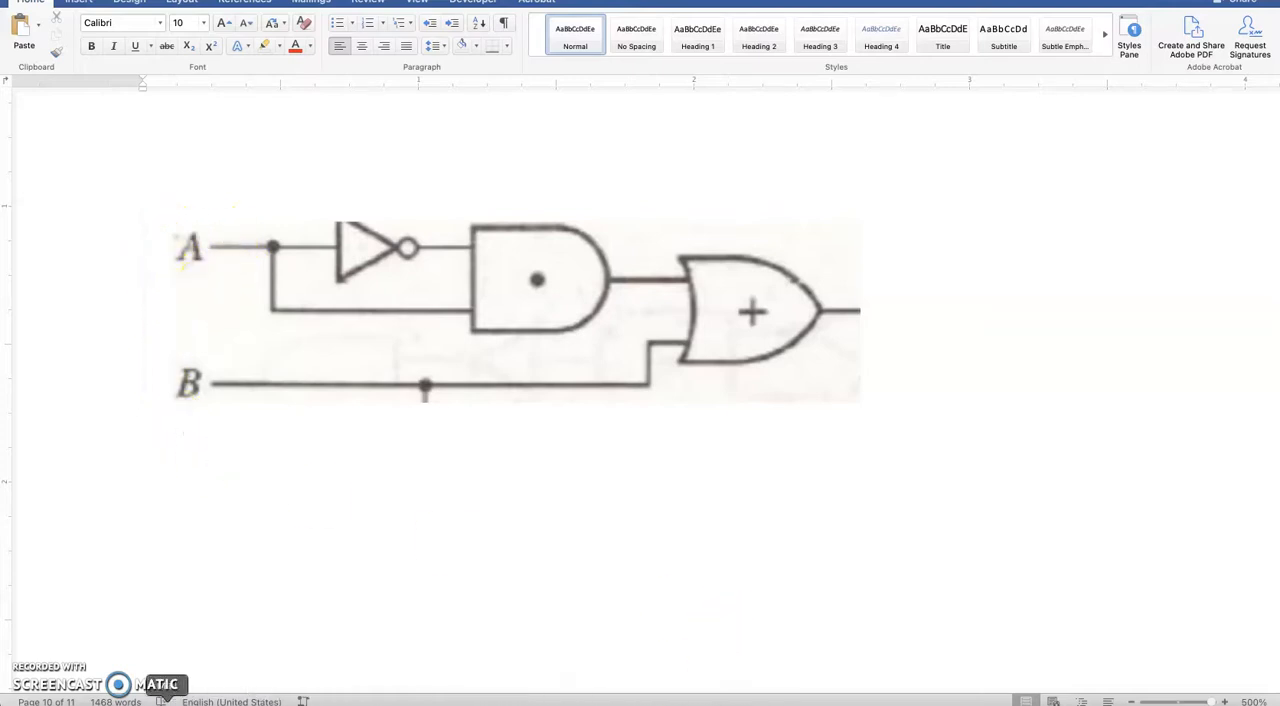
Step: Switch to Multisim Live and place a digital inverter in the upper part of the empty schematic
click(134, 703)
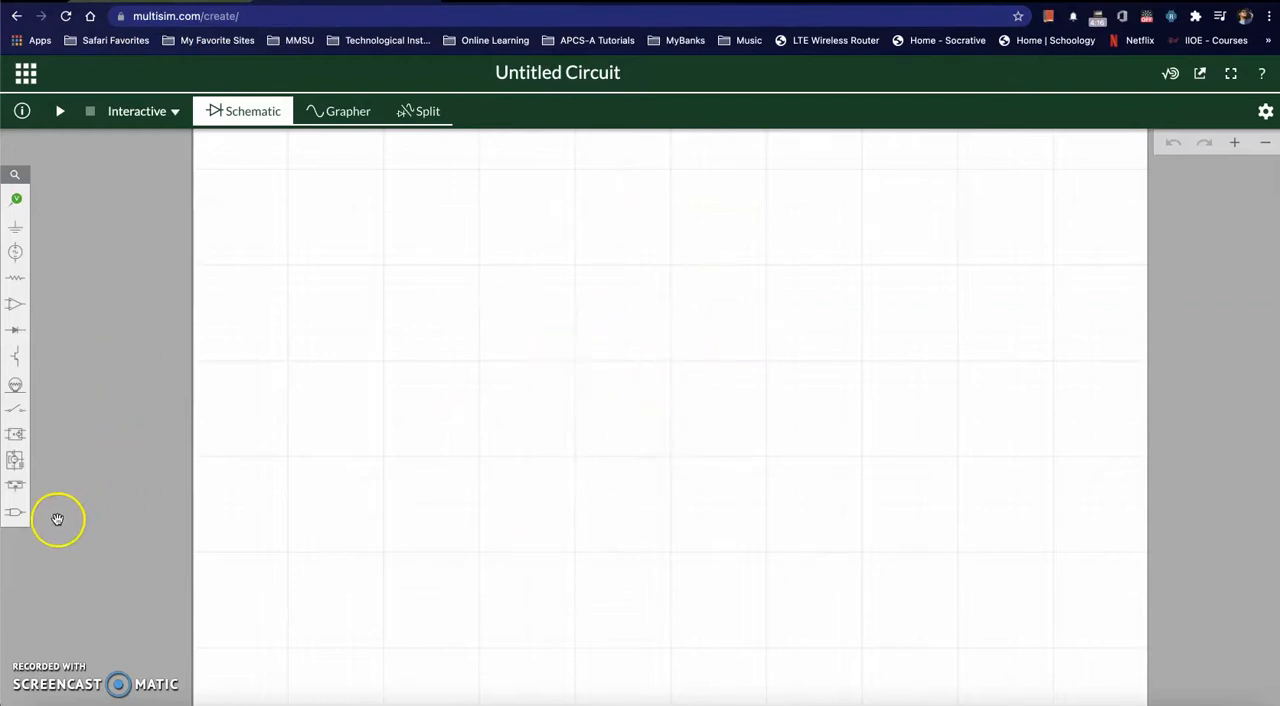
click(15, 514)
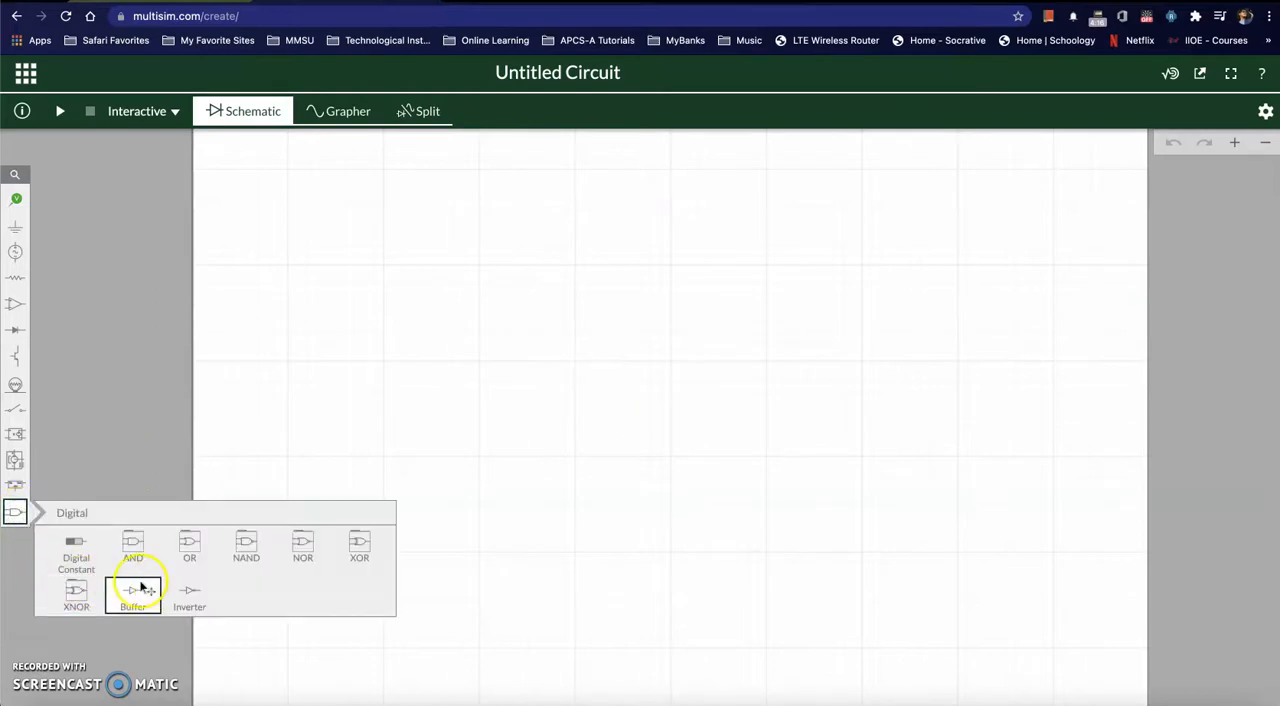
click(185, 591)
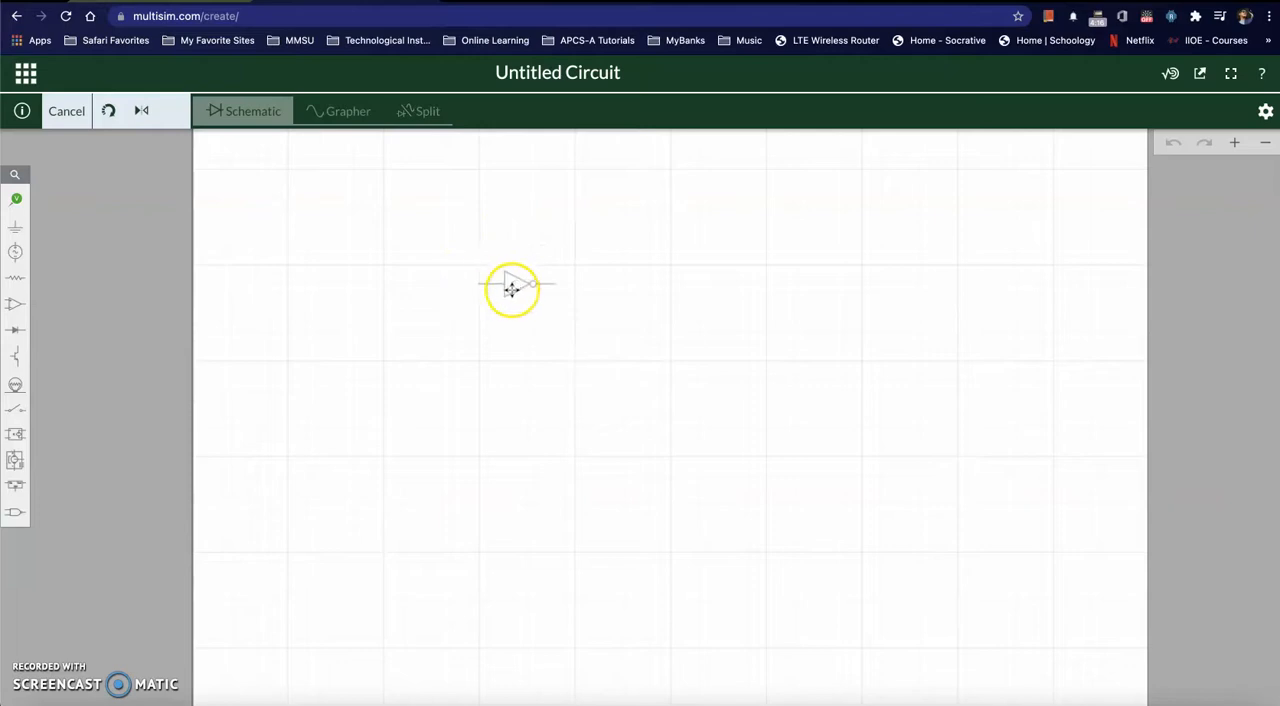
click(517, 291)
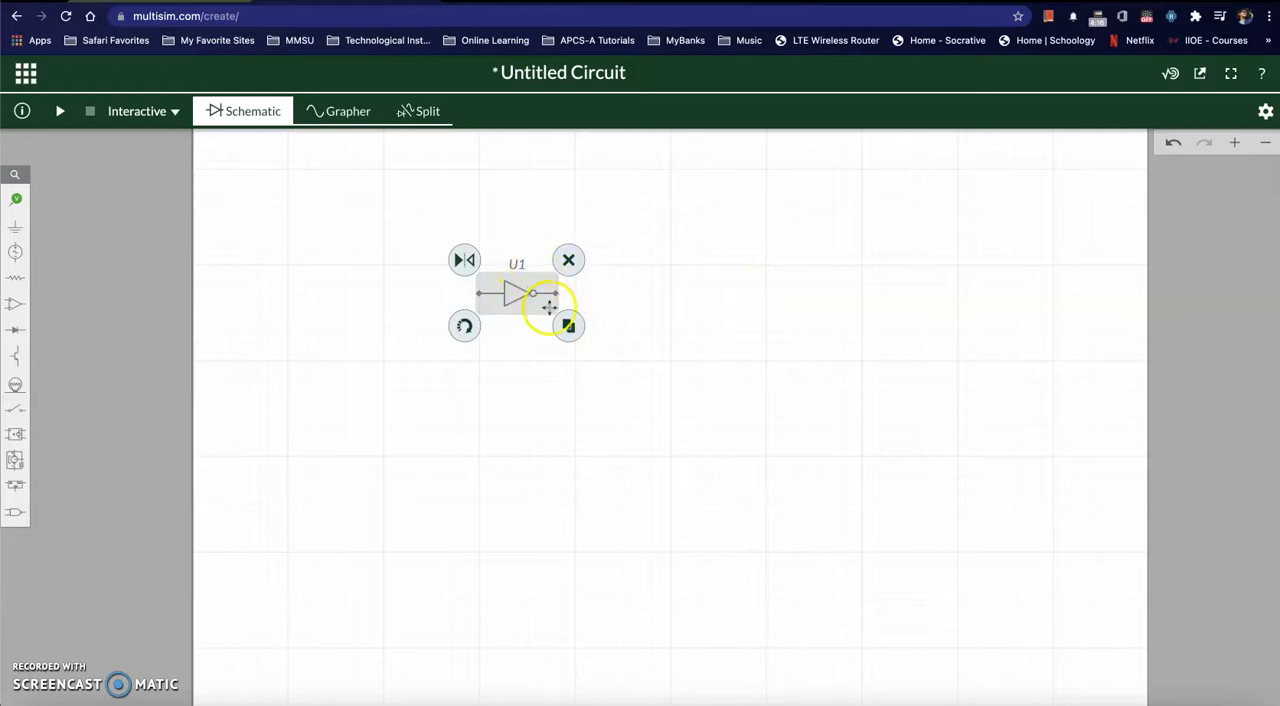
Step: Set the inverter's ID to NOT
click(1233, 144)
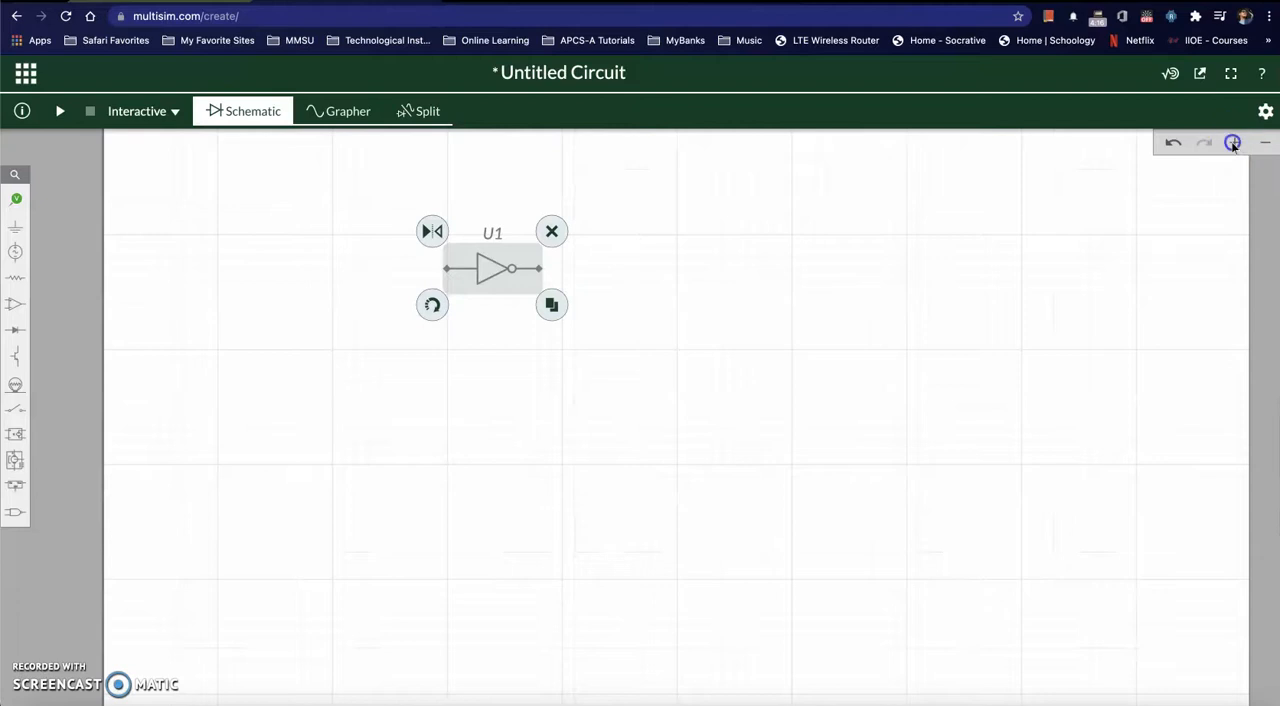
click(1233, 144)
drag(750, 317, 677, 483)
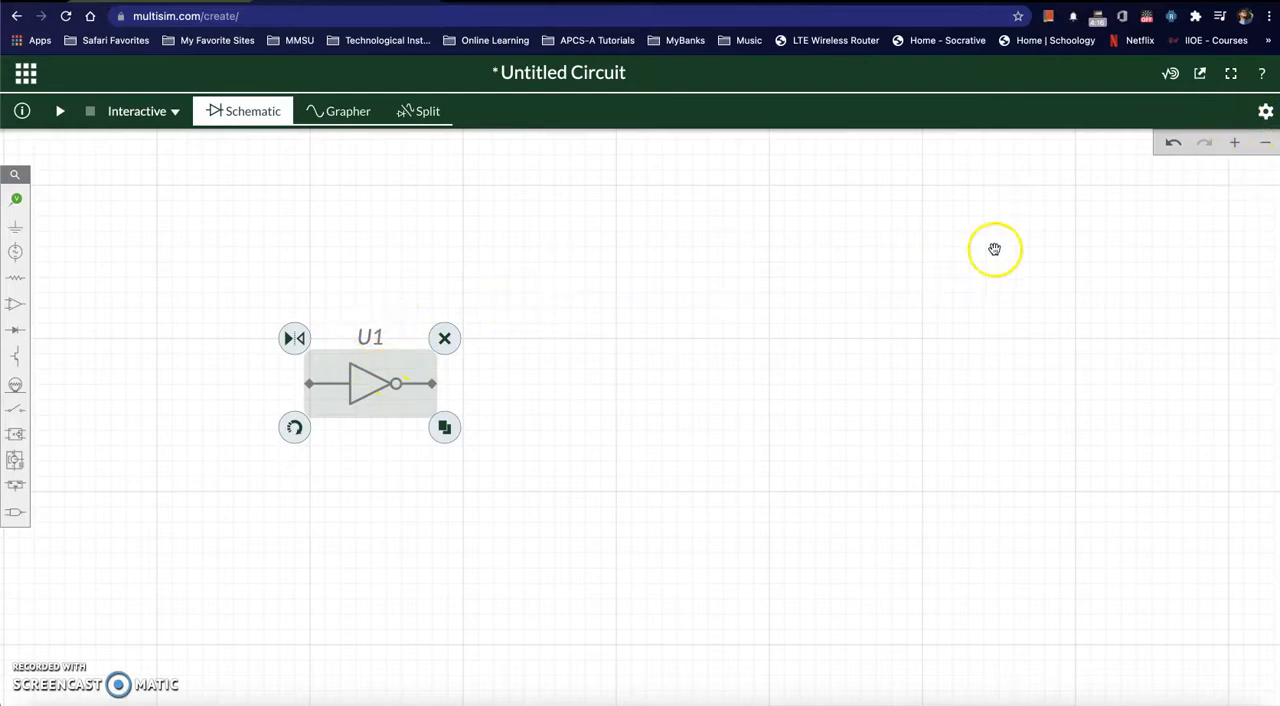
click(1266, 113)
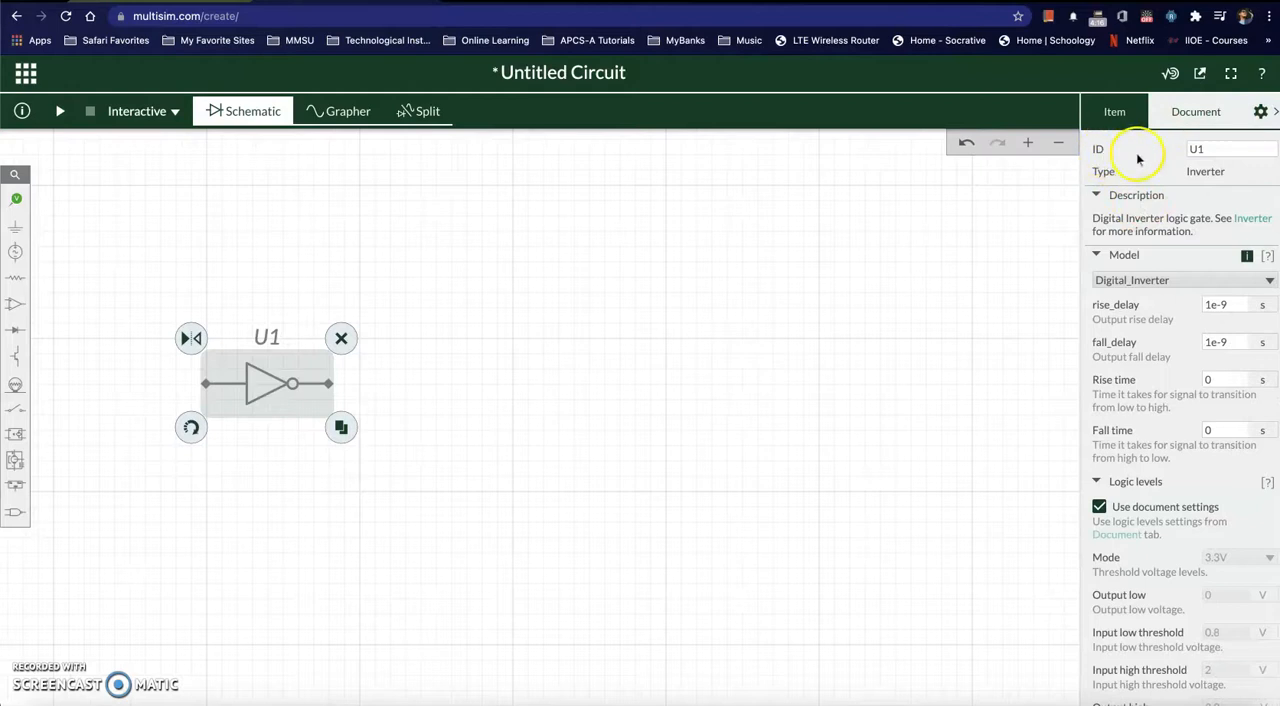
click(1200, 149)
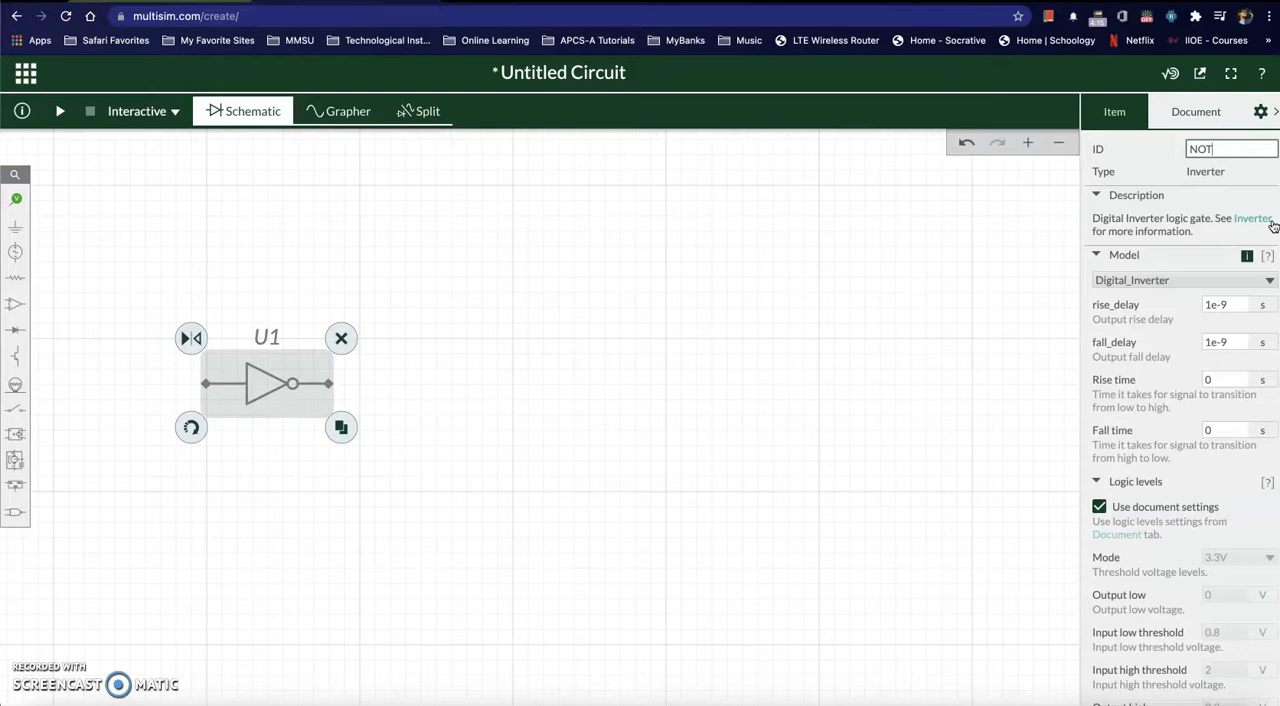
click(873, 229)
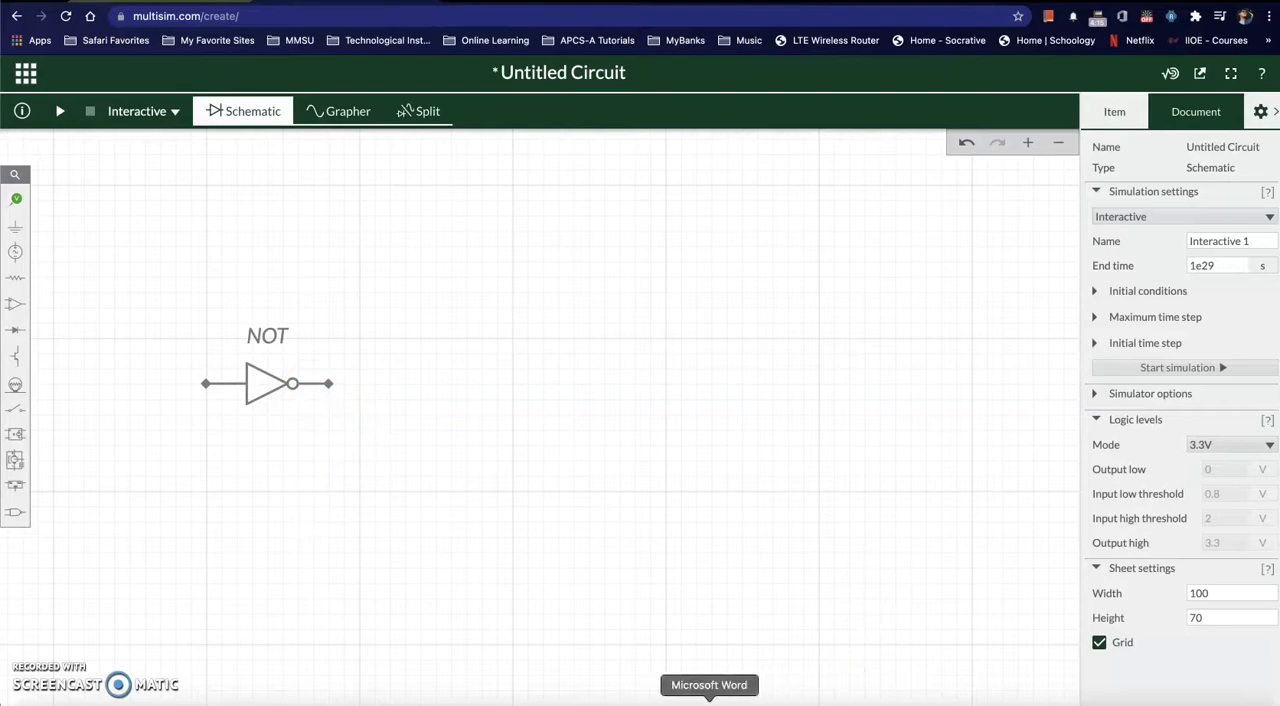
Step: Place a 2-input AND gate with its upper input joined to the NOT gate's output, and set its ID to AND
click(709, 700)
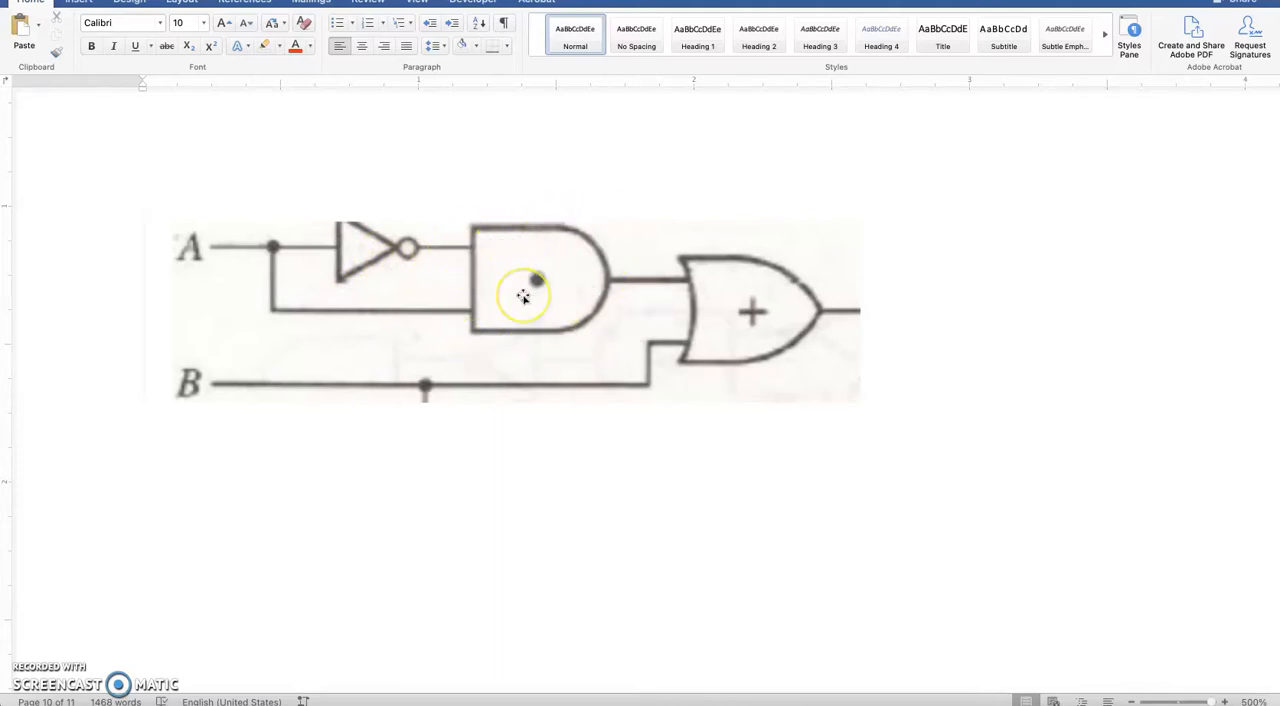
key(super+Tab)
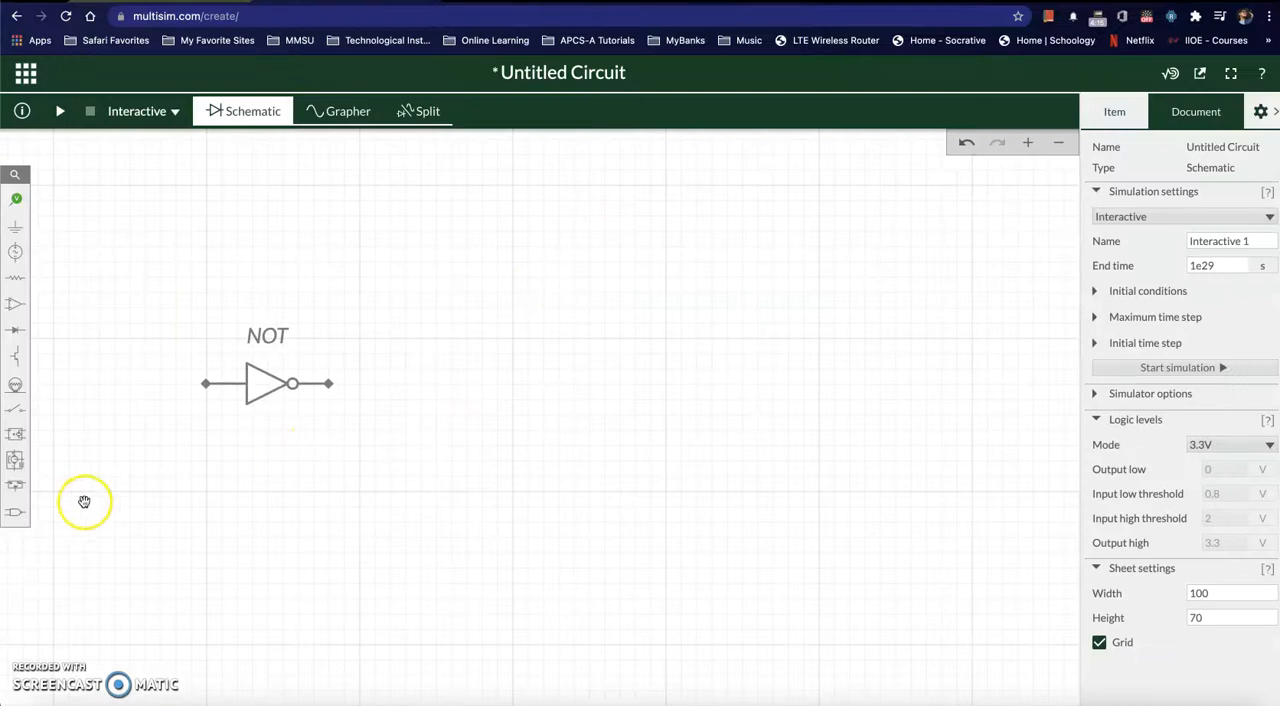
click(15, 513)
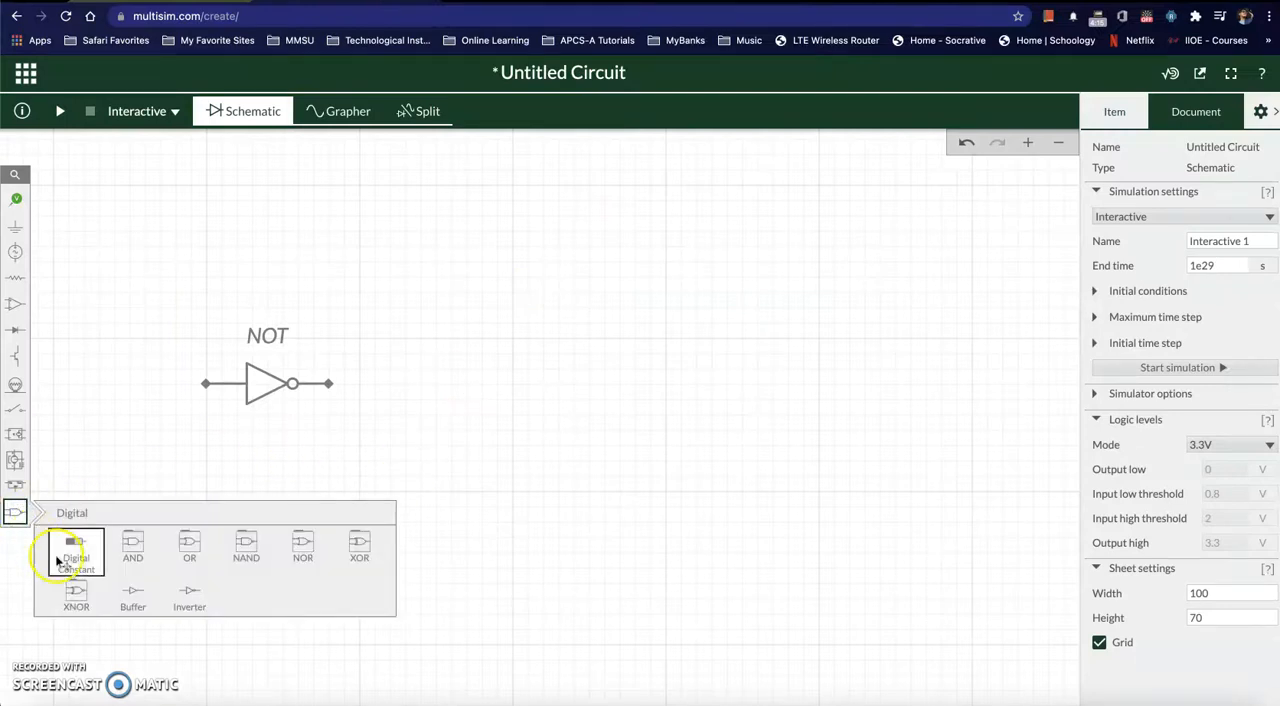
click(133, 543)
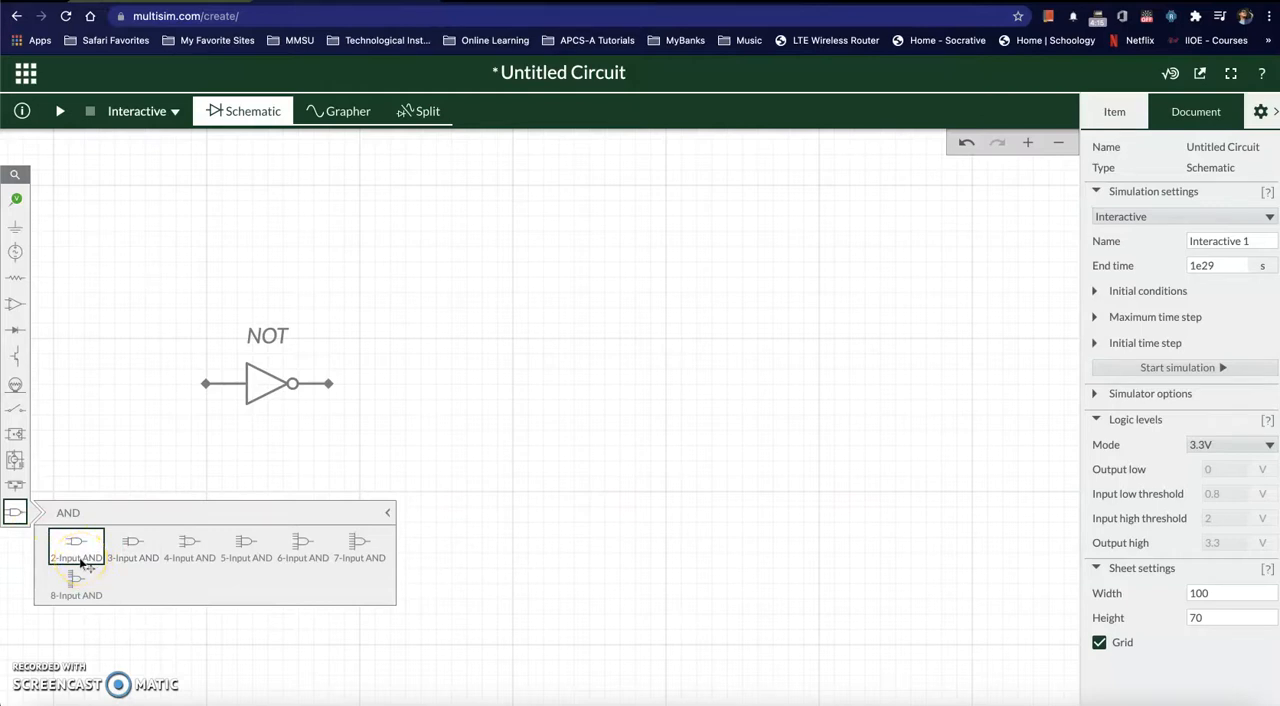
click(86, 555)
drag(86, 555, 420, 400)
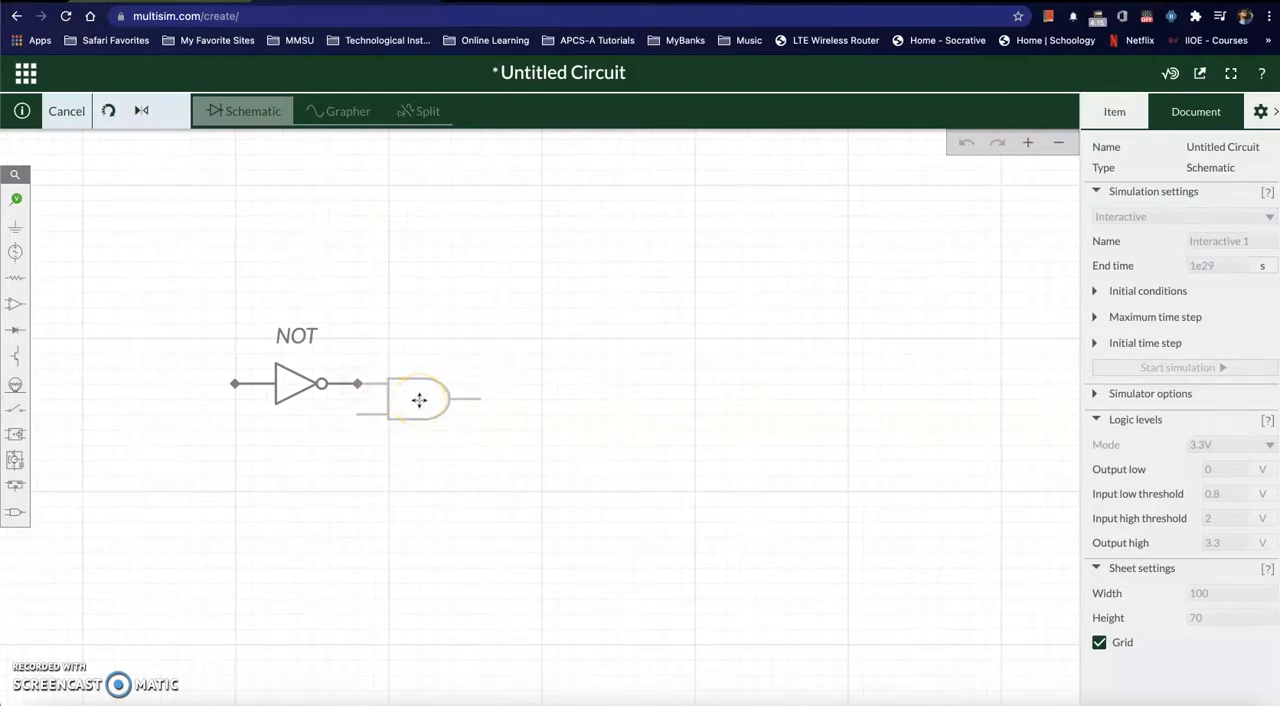
drag(419, 400, 419, 400)
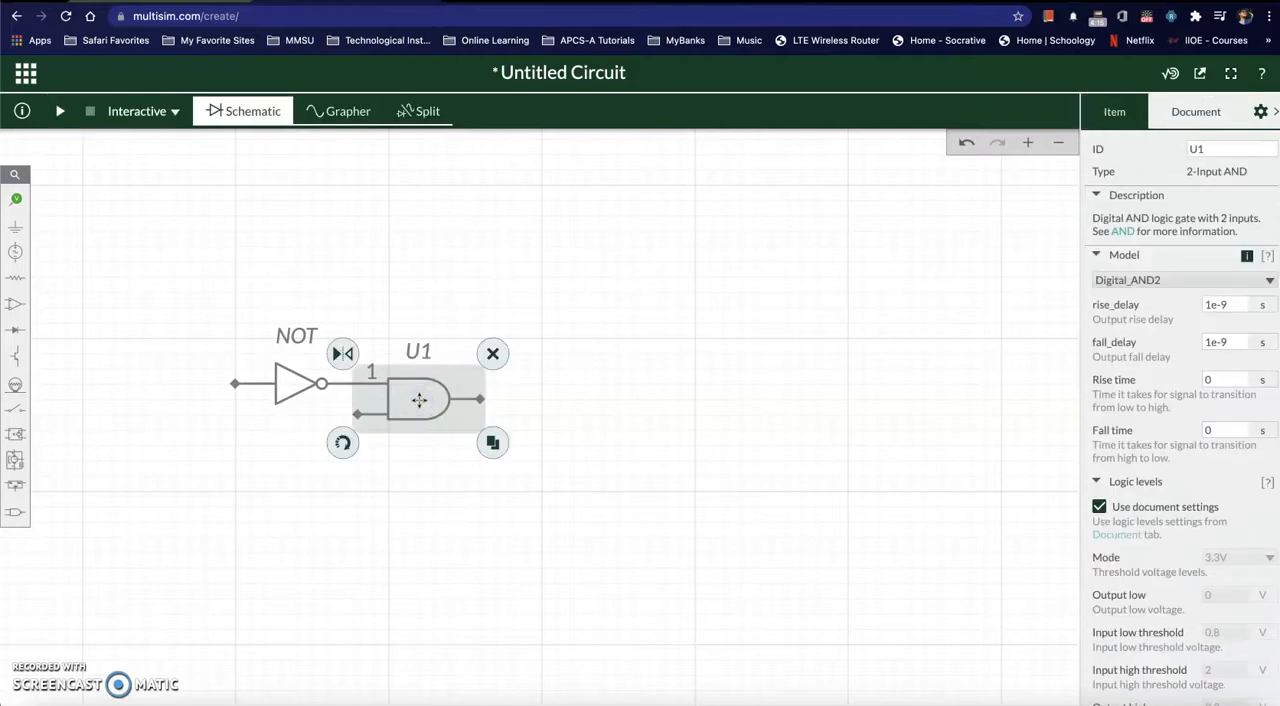
click(1193, 148)
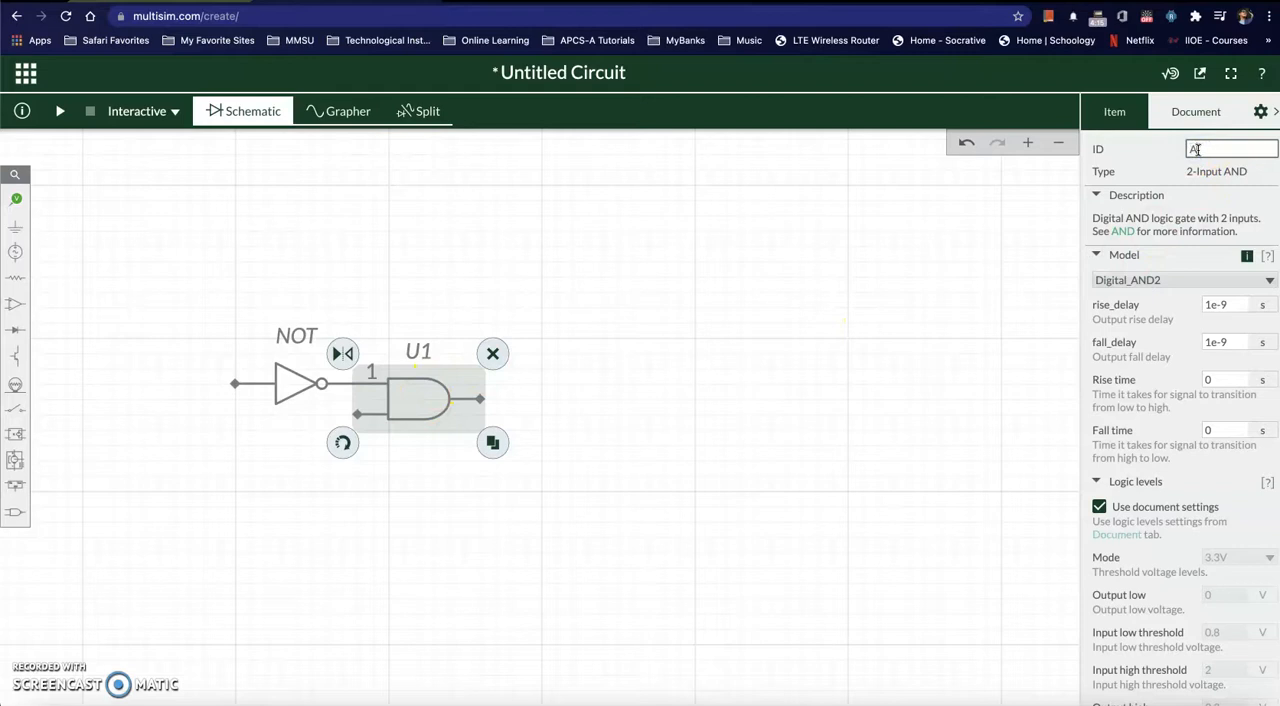
click(900, 497)
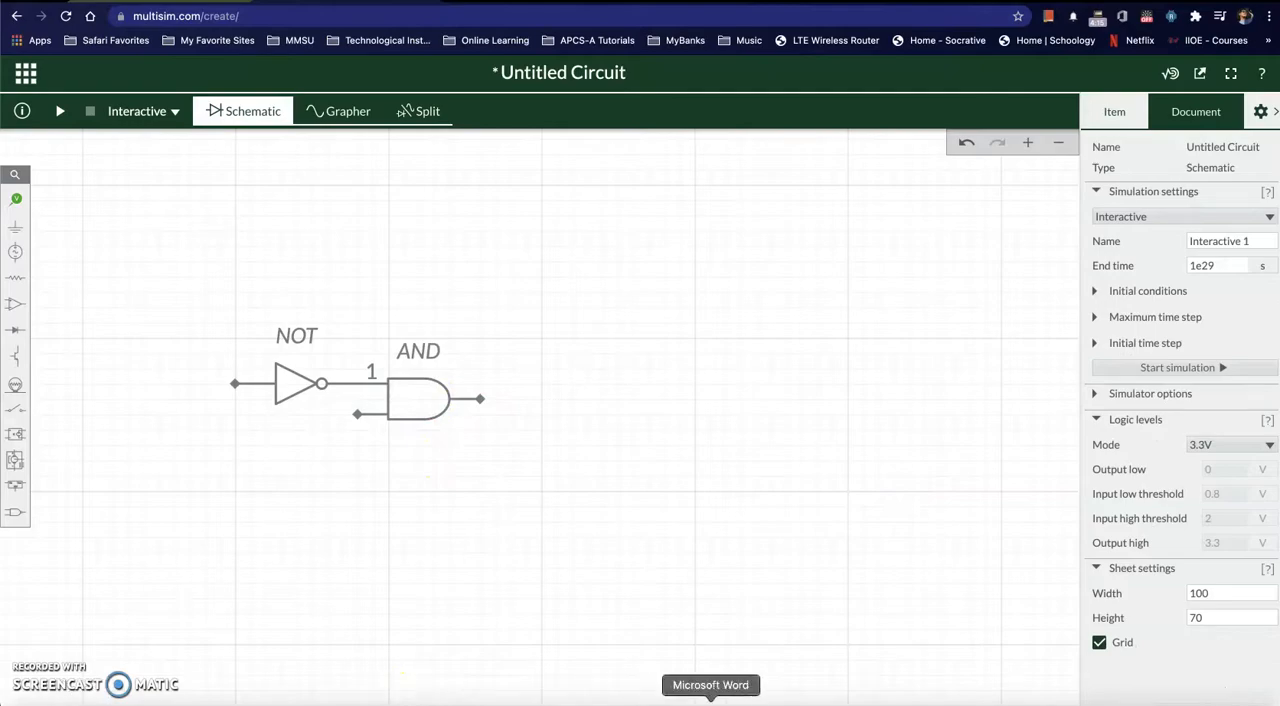
Step: Place a 2-input OR gate with its upper input joined to the AND gate's output, and set its ID to OR
click(710, 702)
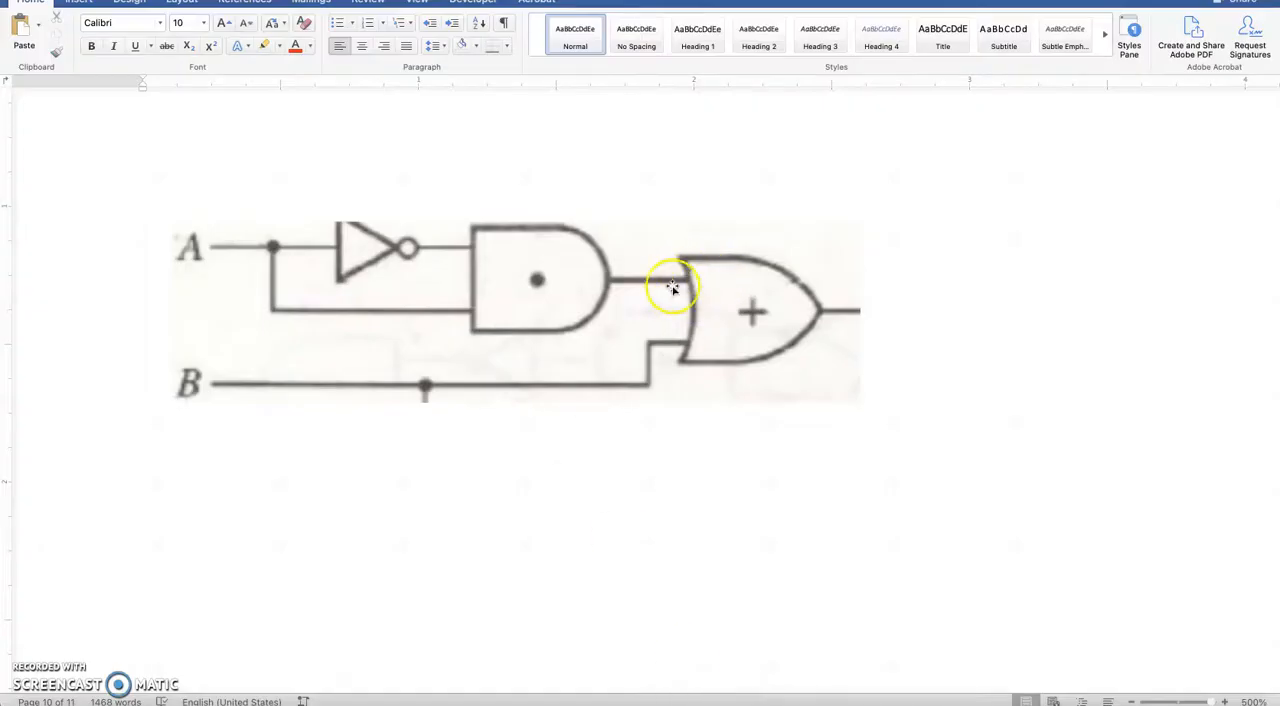
key(super+Tab)
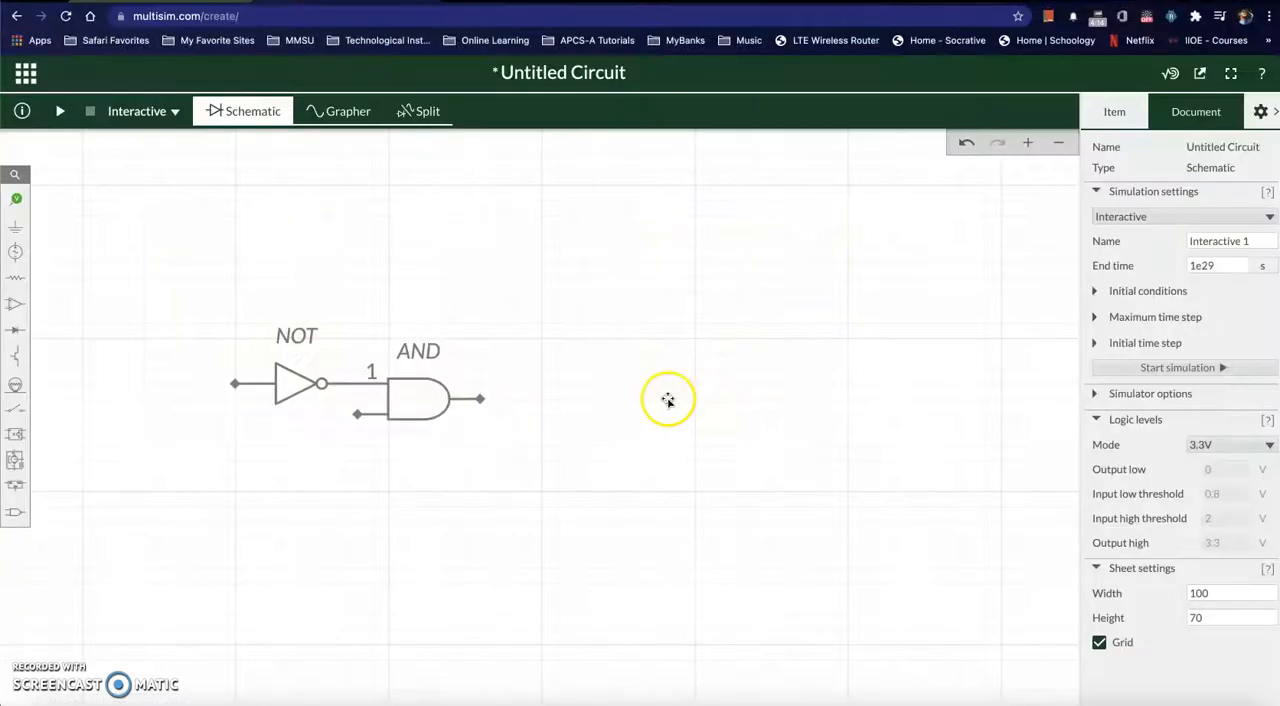
click(15, 513)
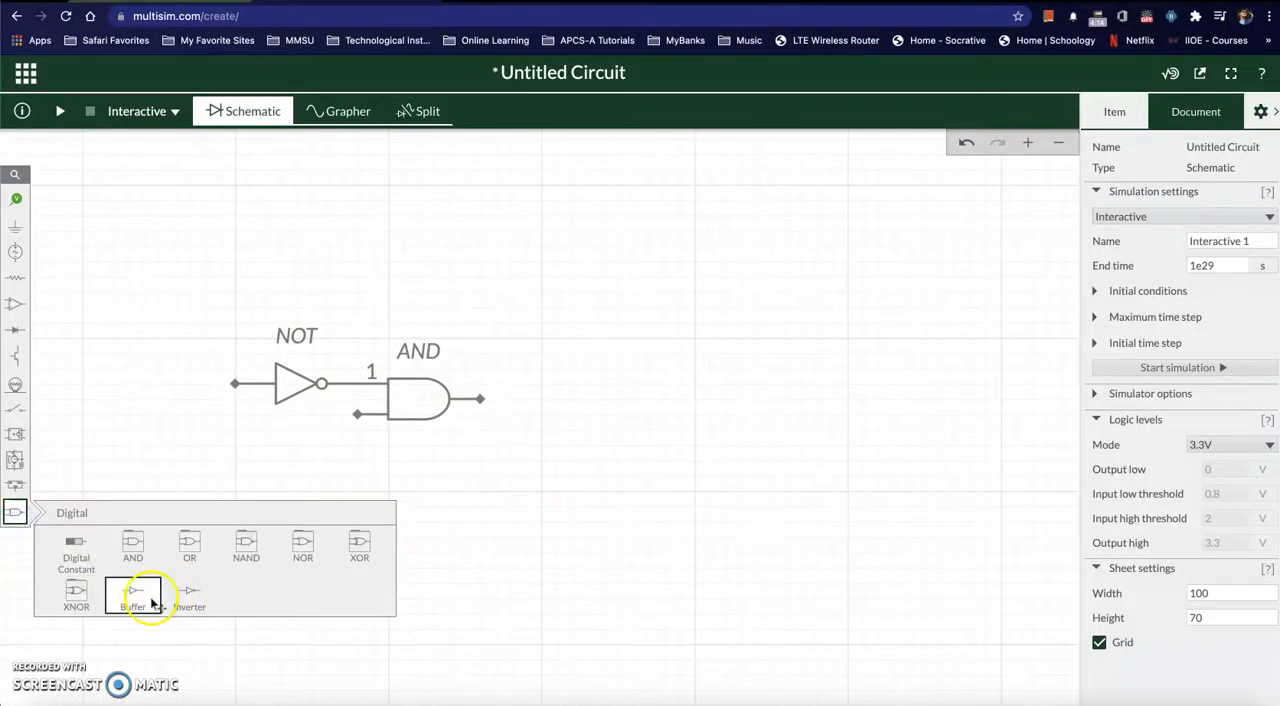
click(203, 553)
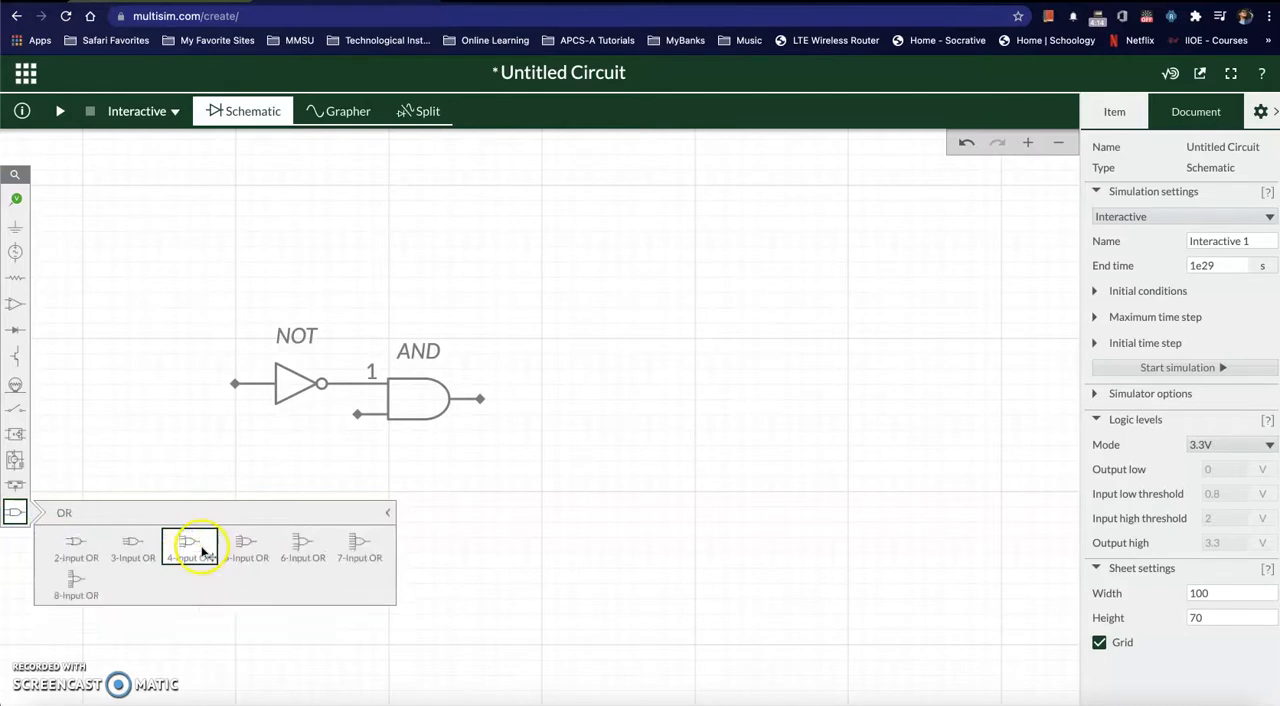
click(75, 556)
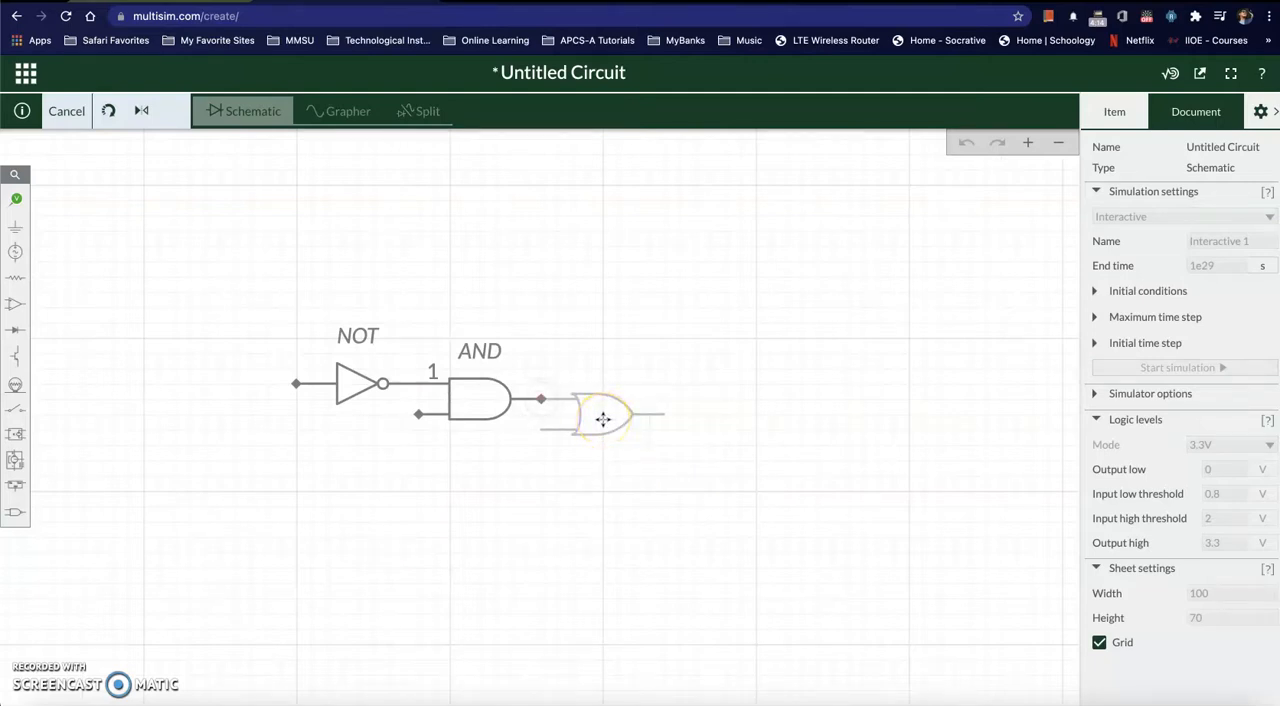
click(603, 419)
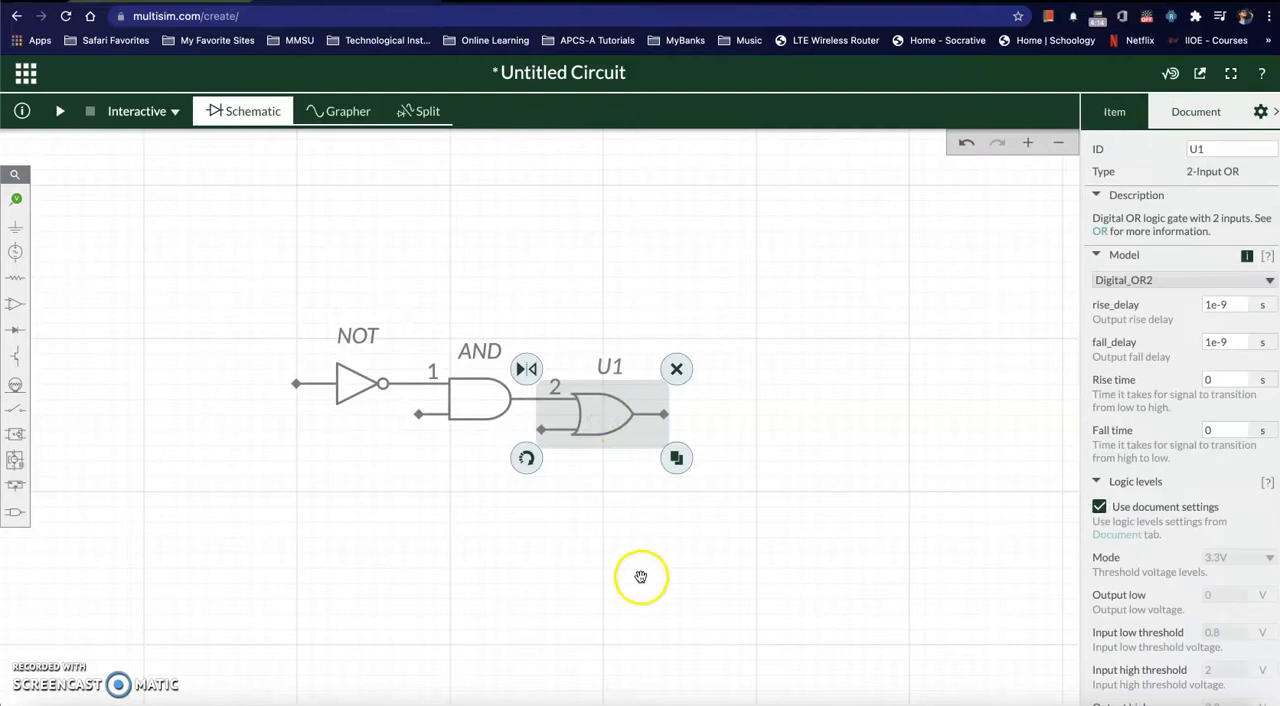
click(1211, 149)
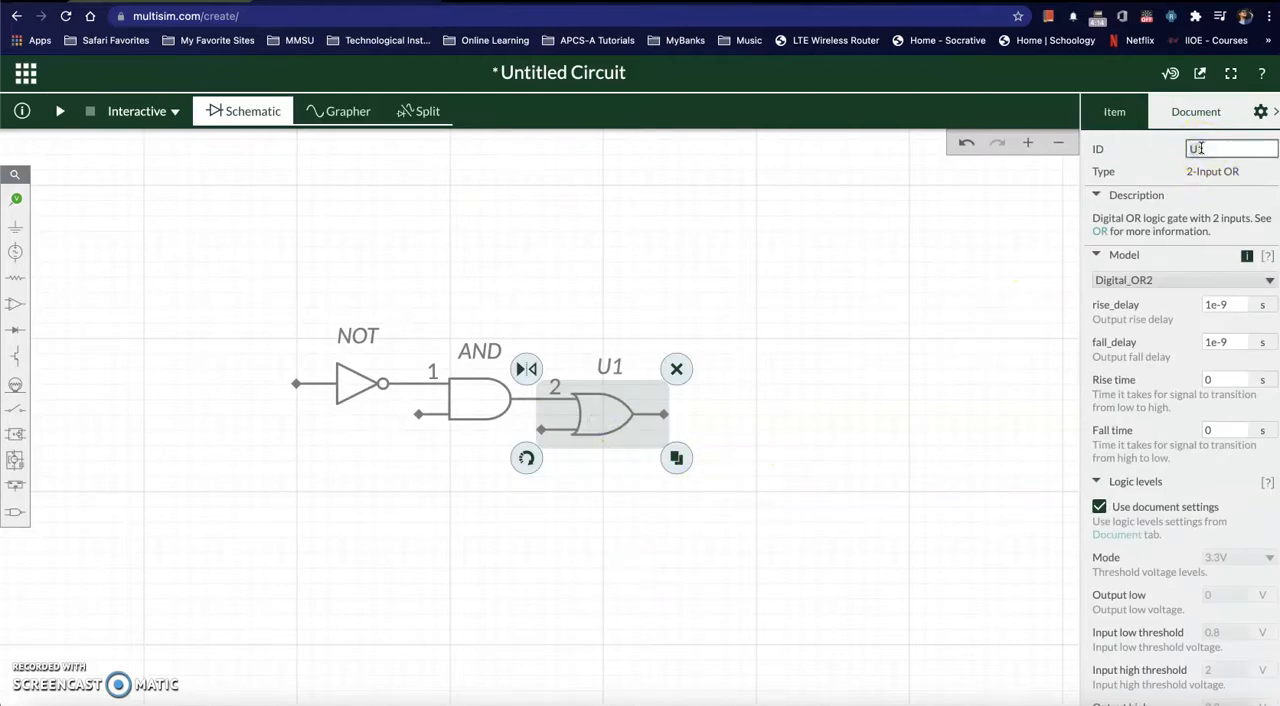
click(839, 468)
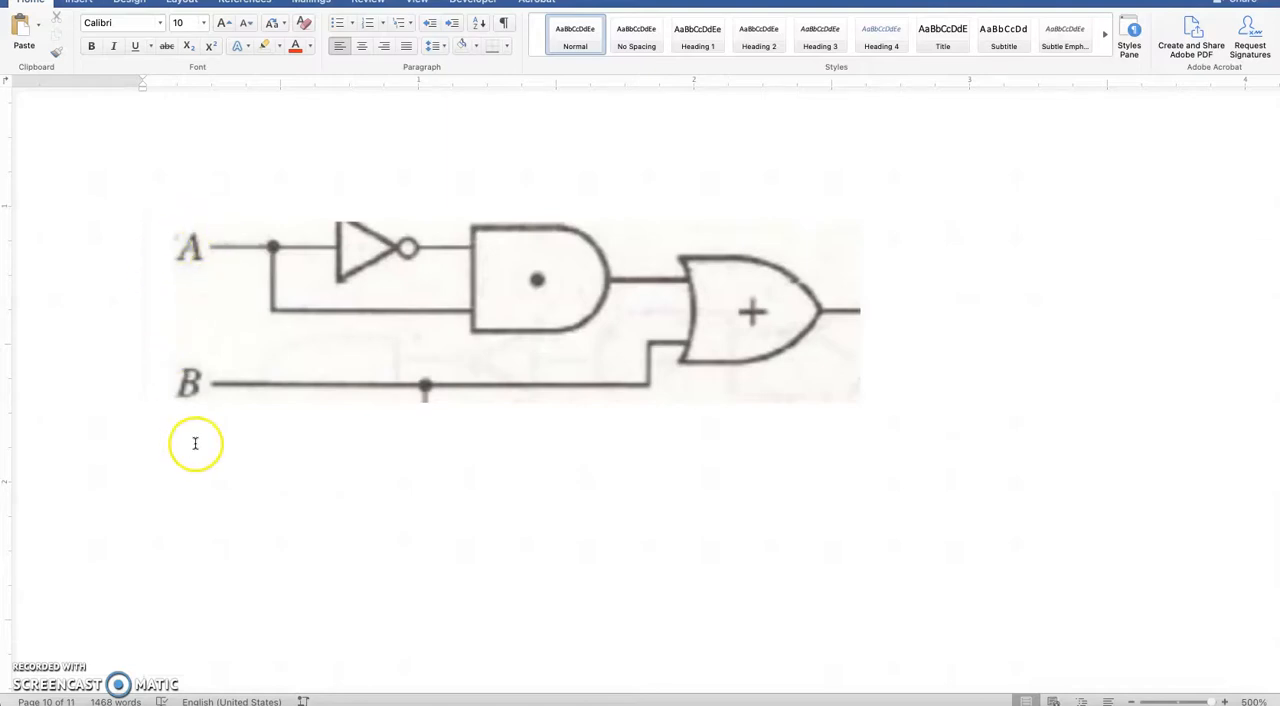
Step: Place a DC voltage source above and to the left of the NOT gate and rotate it to lie horizontally
key(super+Tab)
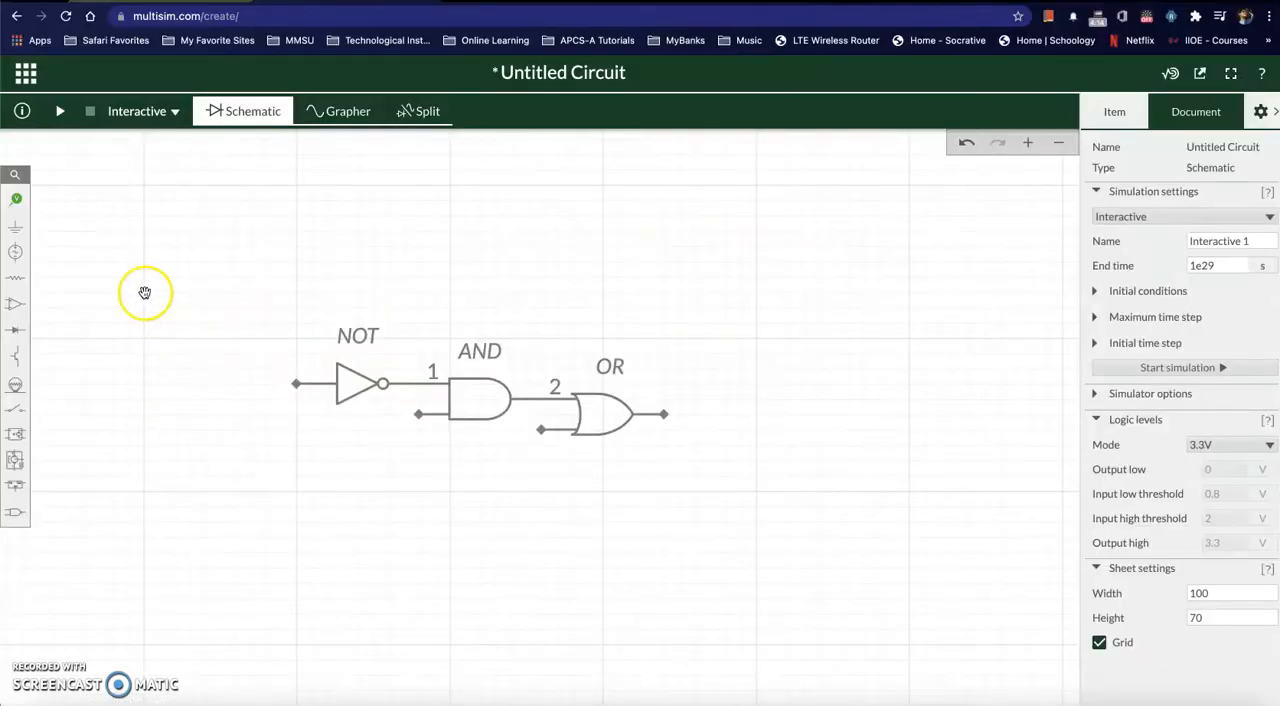
click(18, 228)
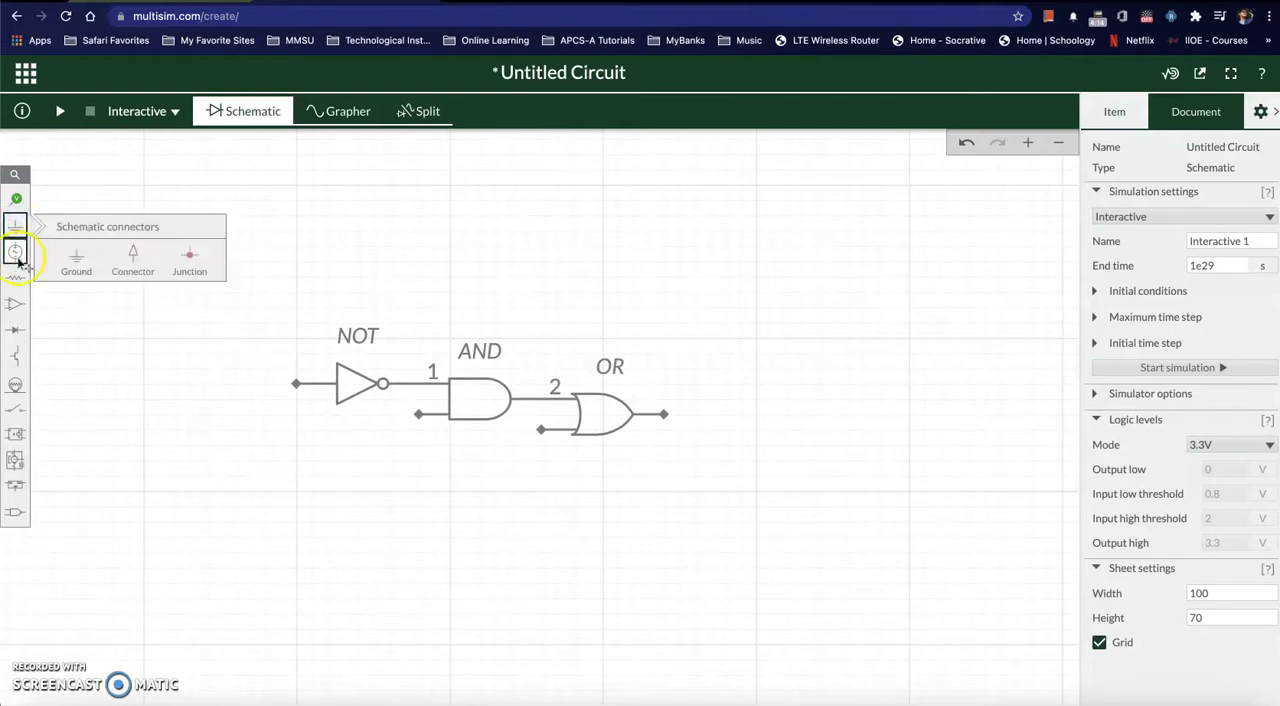
click(17, 255)
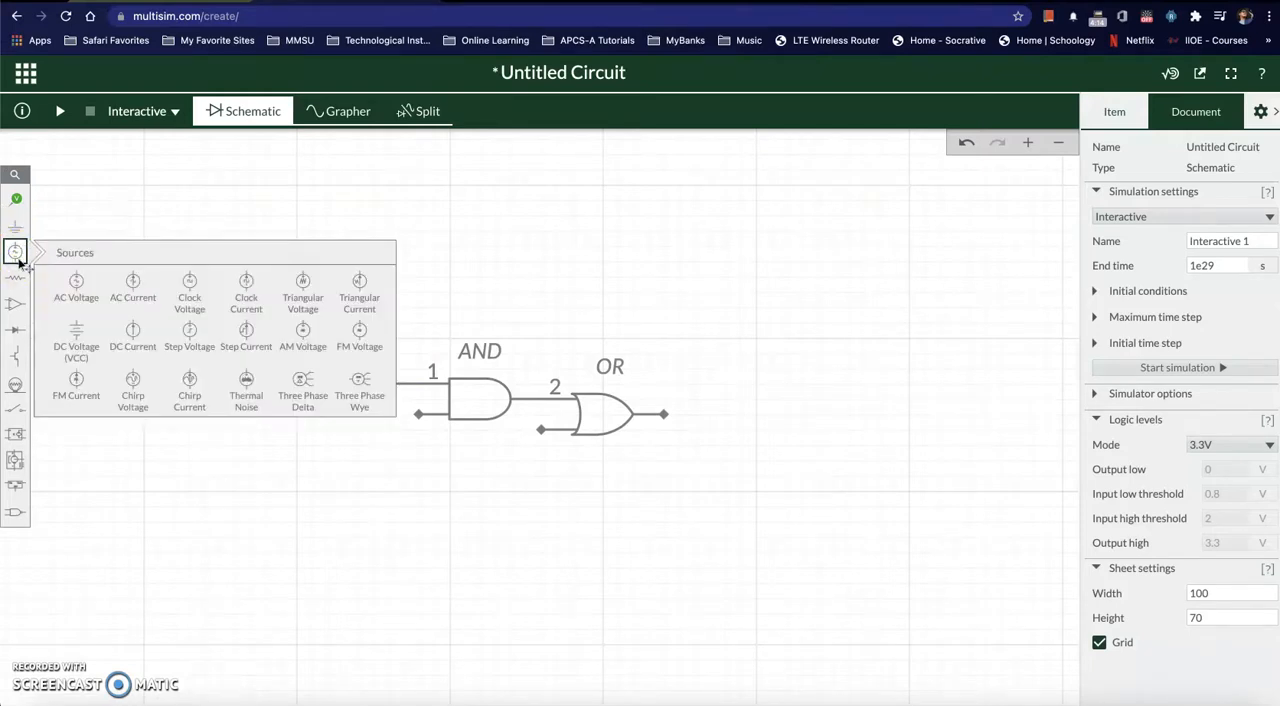
click(72, 348)
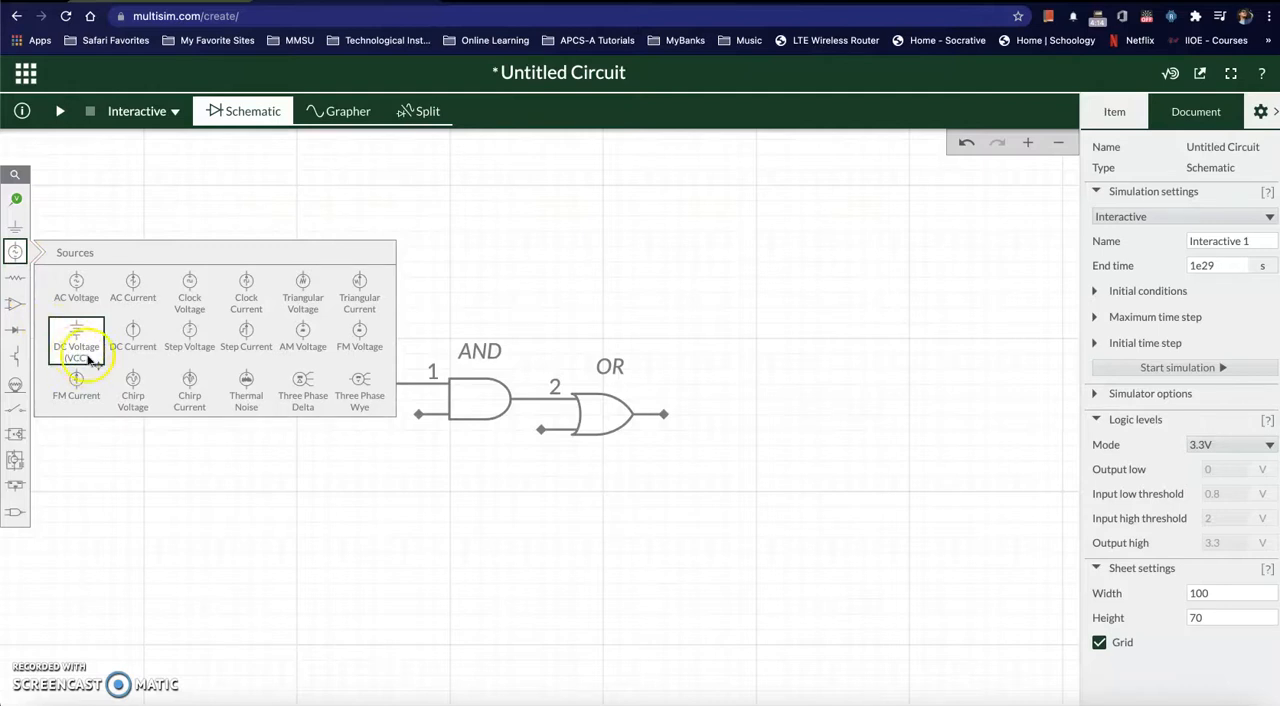
drag(77, 338, 196, 214)
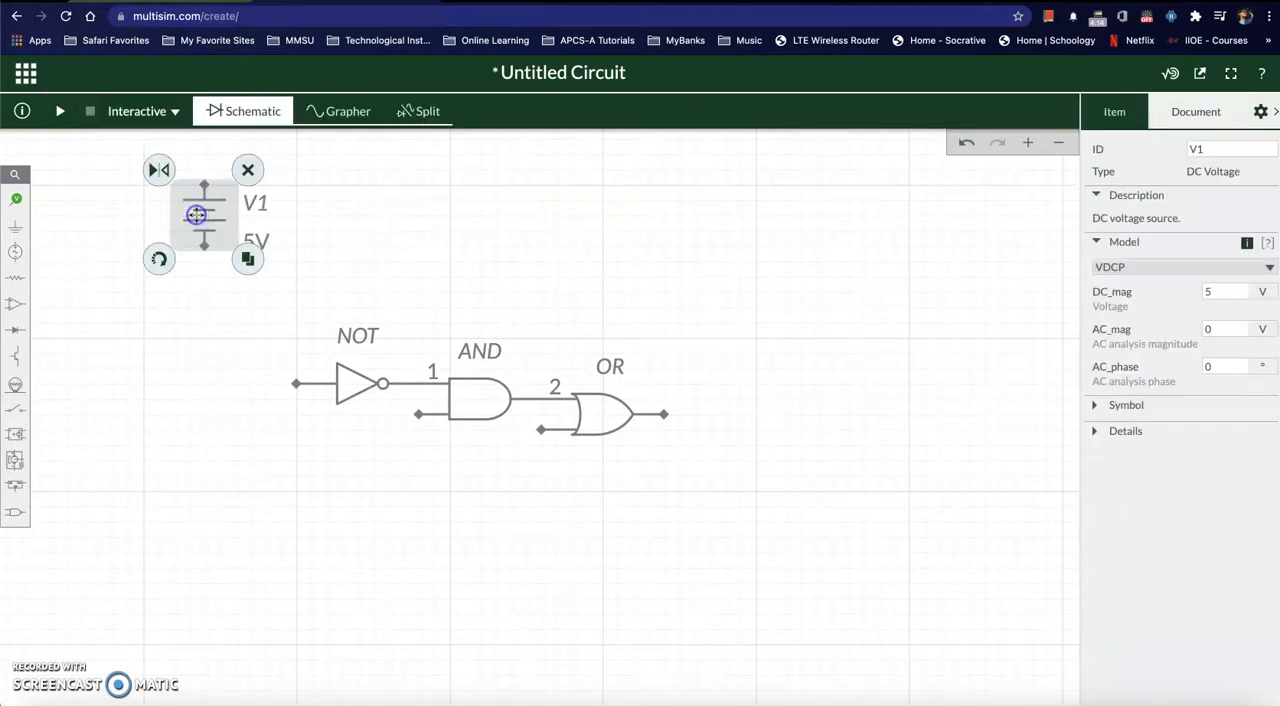
click(161, 261)
click(197, 342)
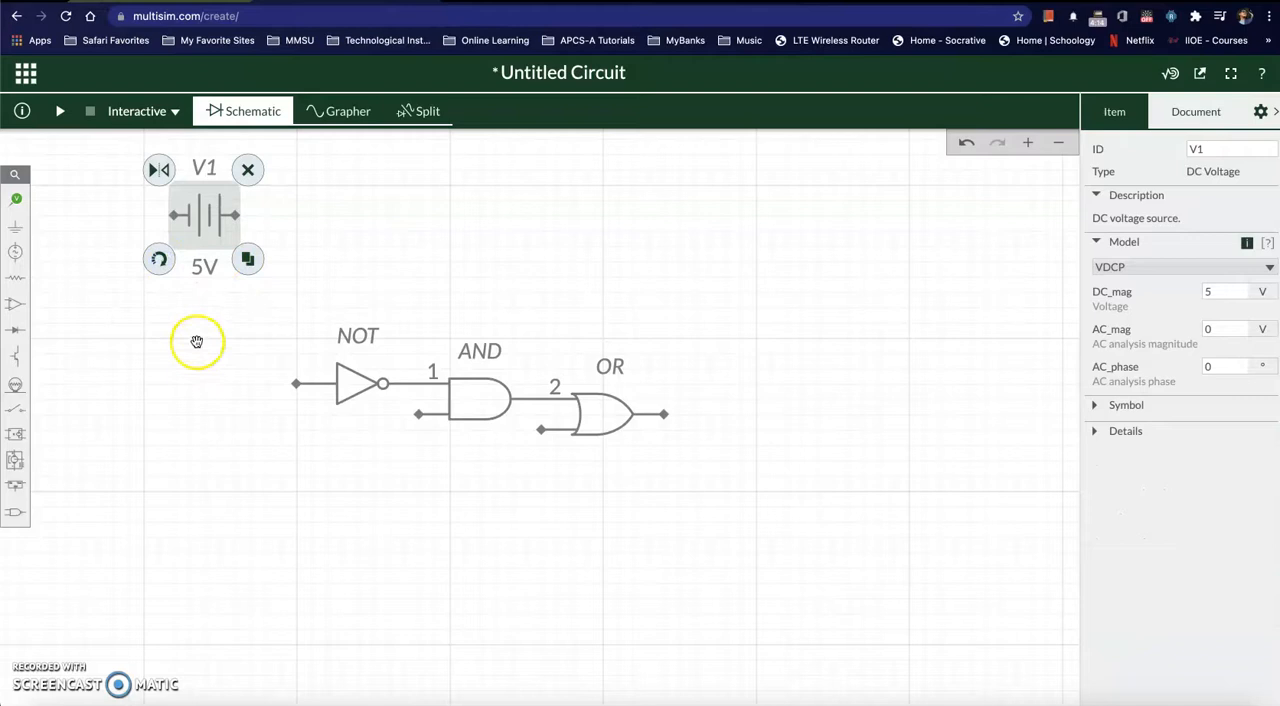
Step: Duplicate the DC voltage source and place the copy directly below it, lower than the row of gates
click(247, 260)
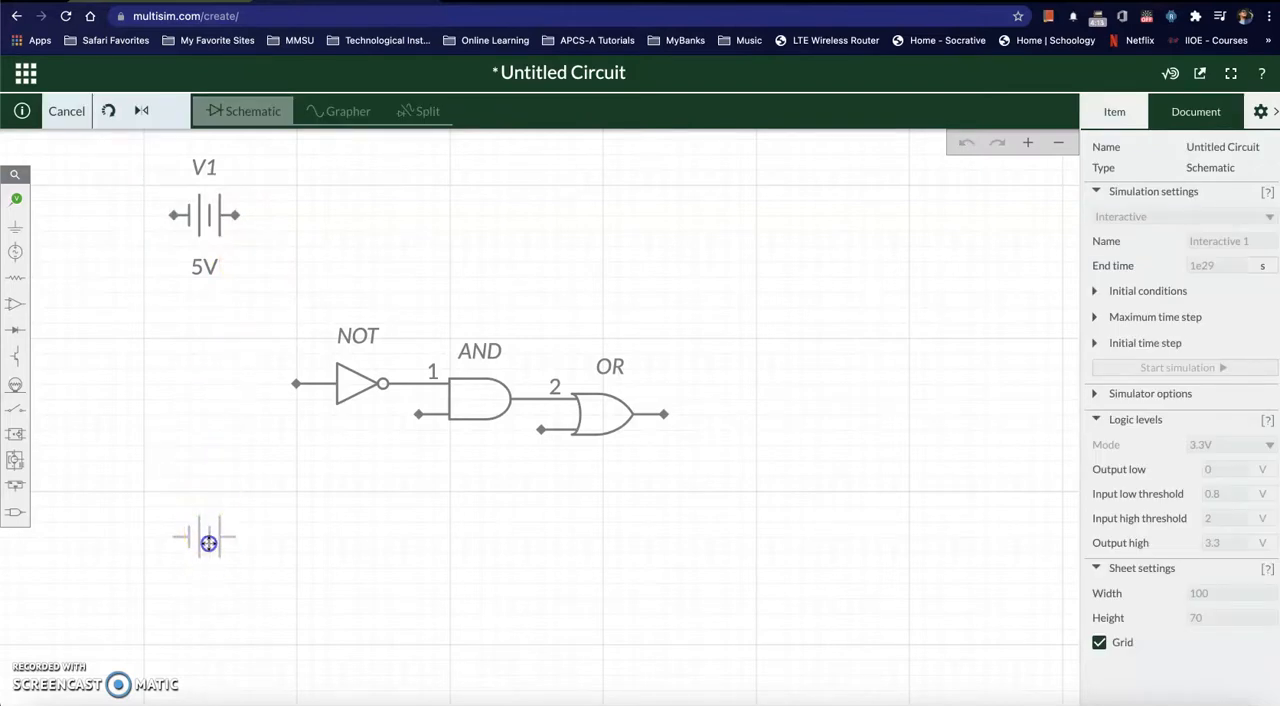
click(206, 548)
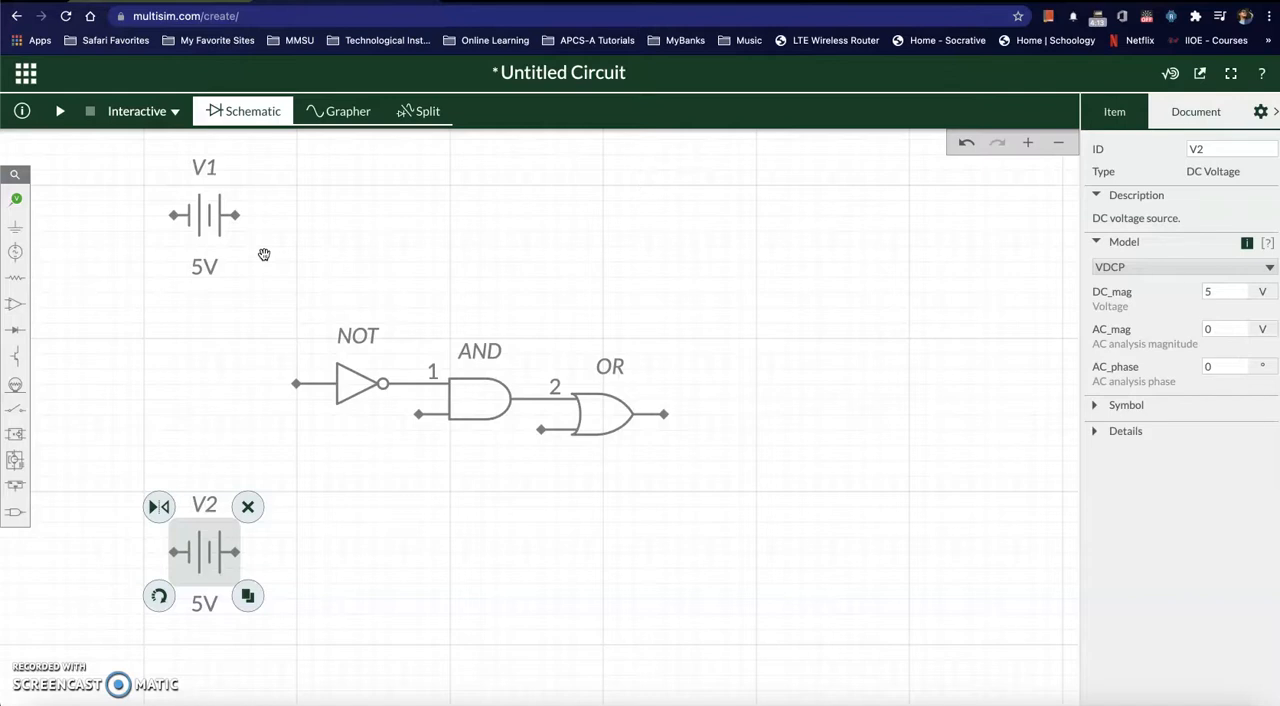
click(455, 550)
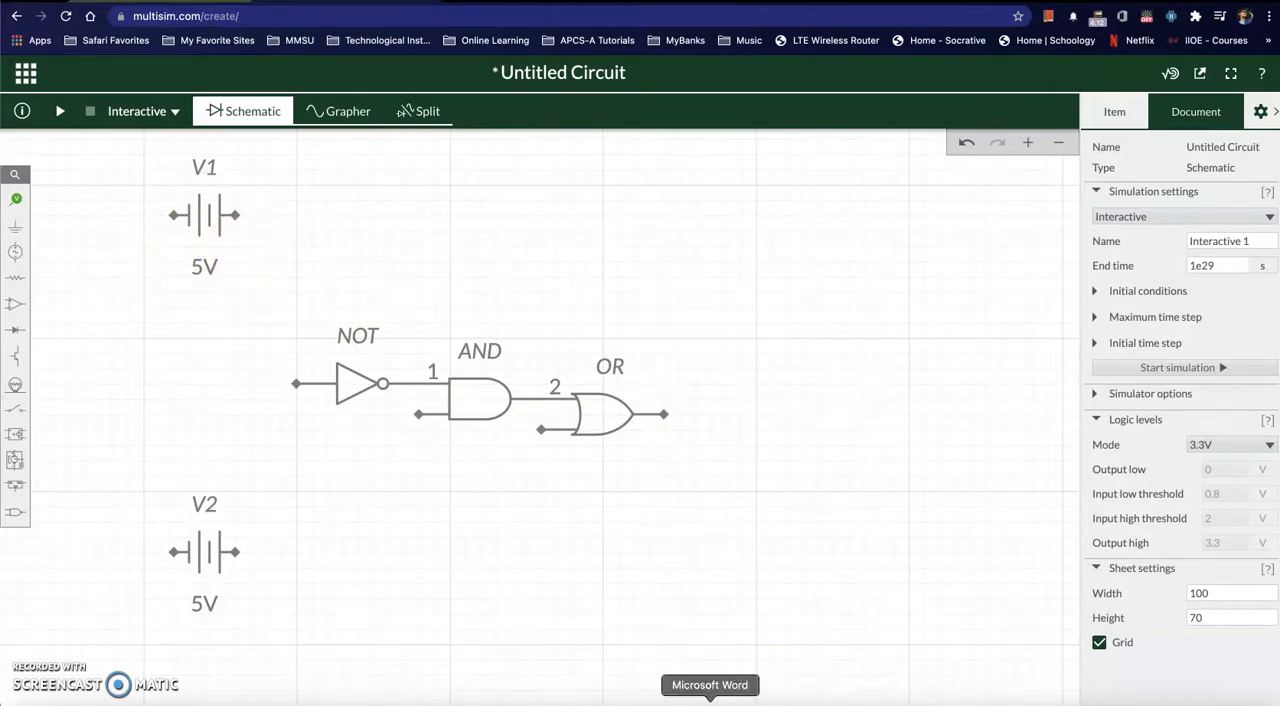
Step: Compare the schematic with the logic diagram in Word, and hide the net label on the wire between the NOT and AND gates
click(710, 702)
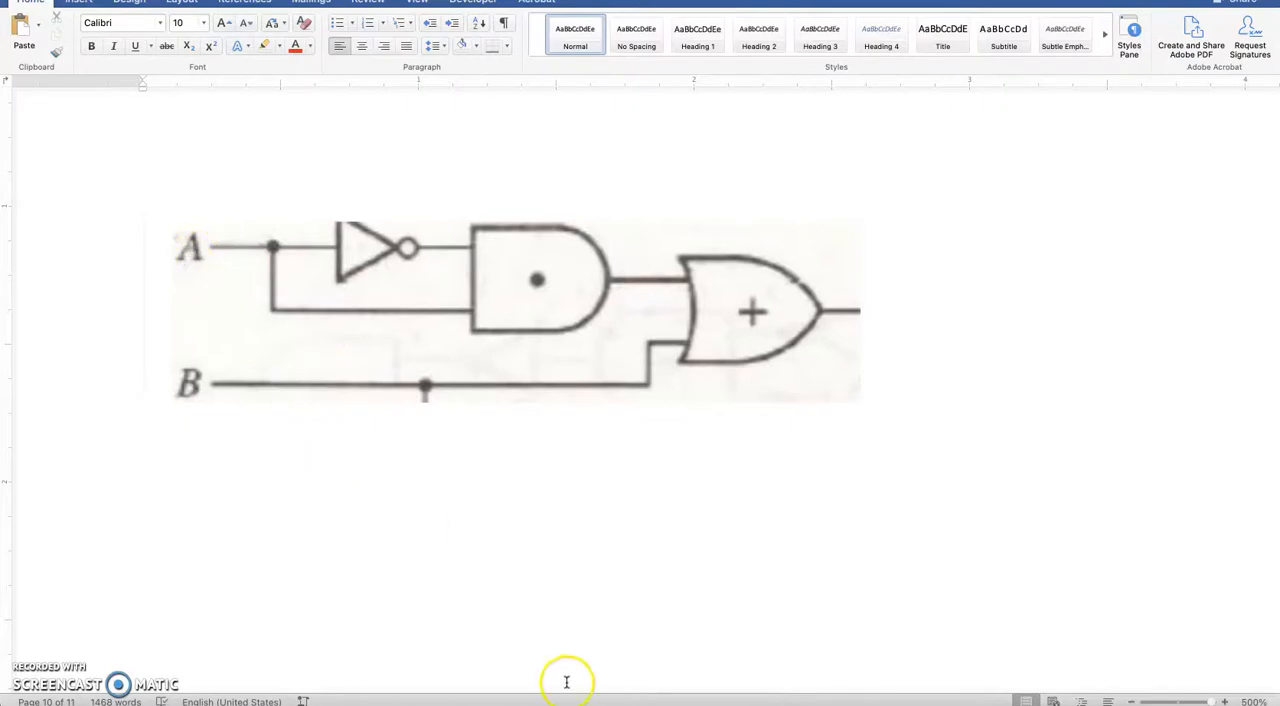
key(super+Tab)
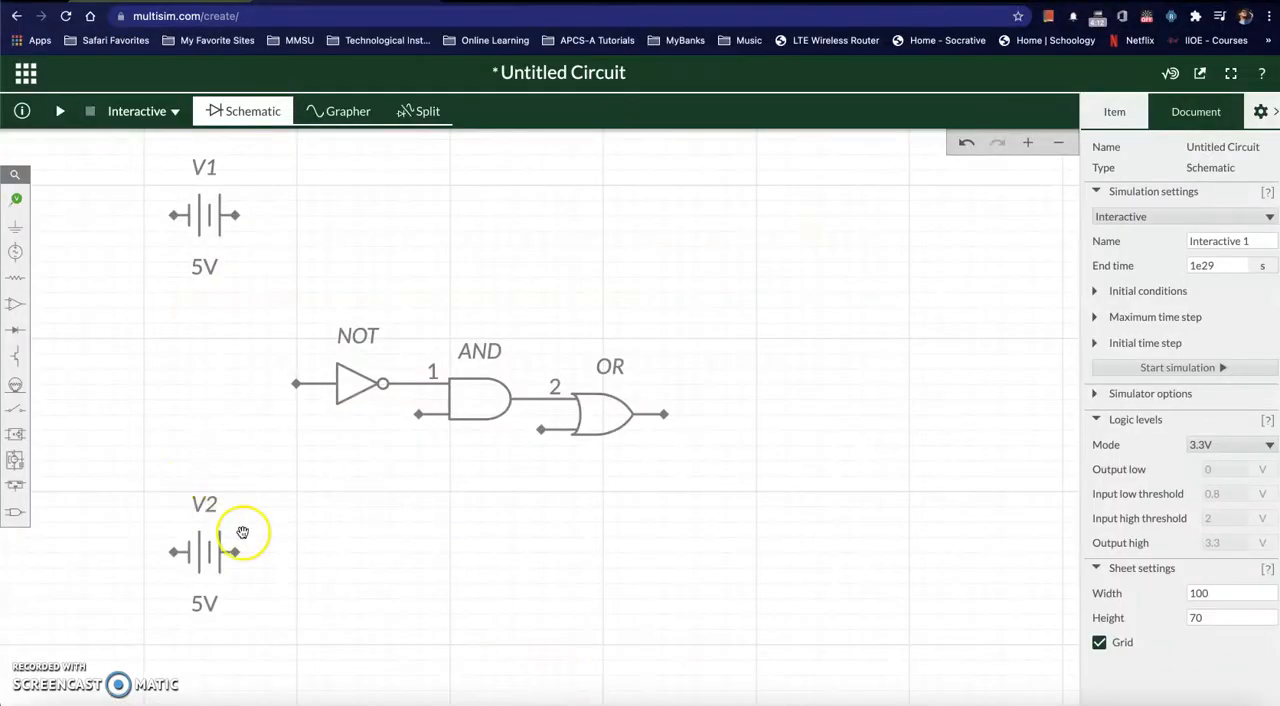
key(super+Tab)
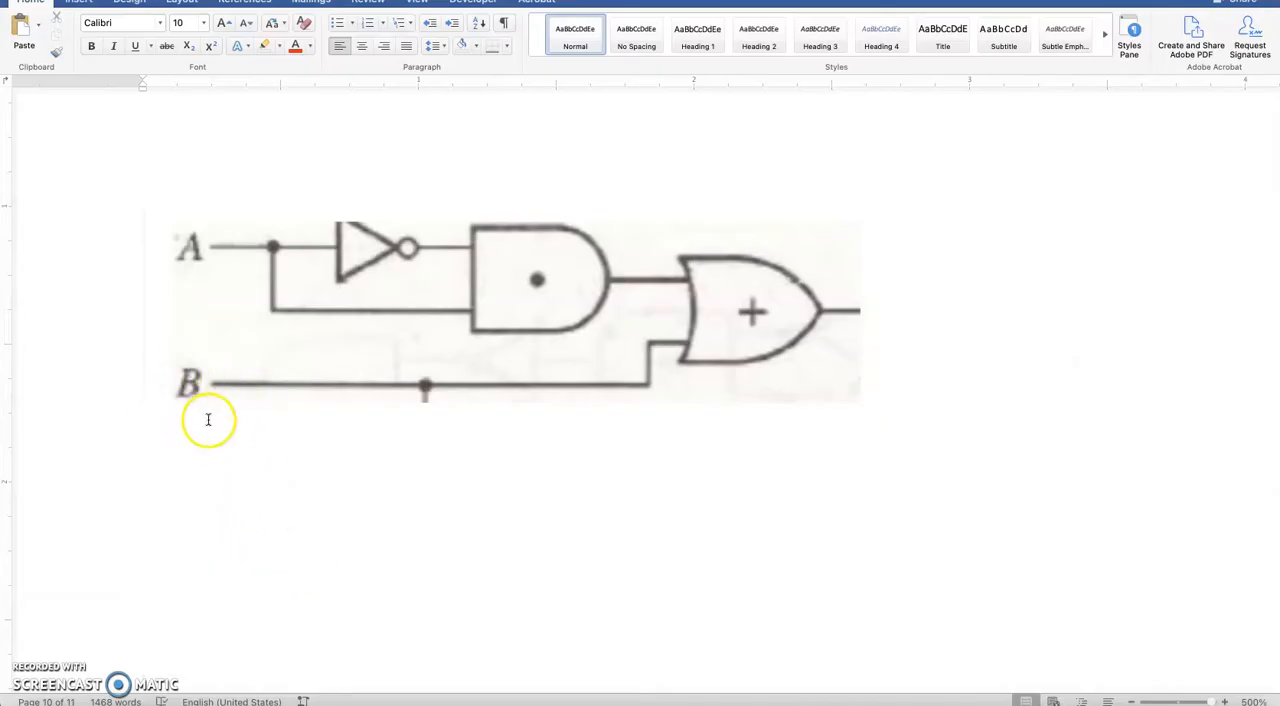
key(super+Tab)
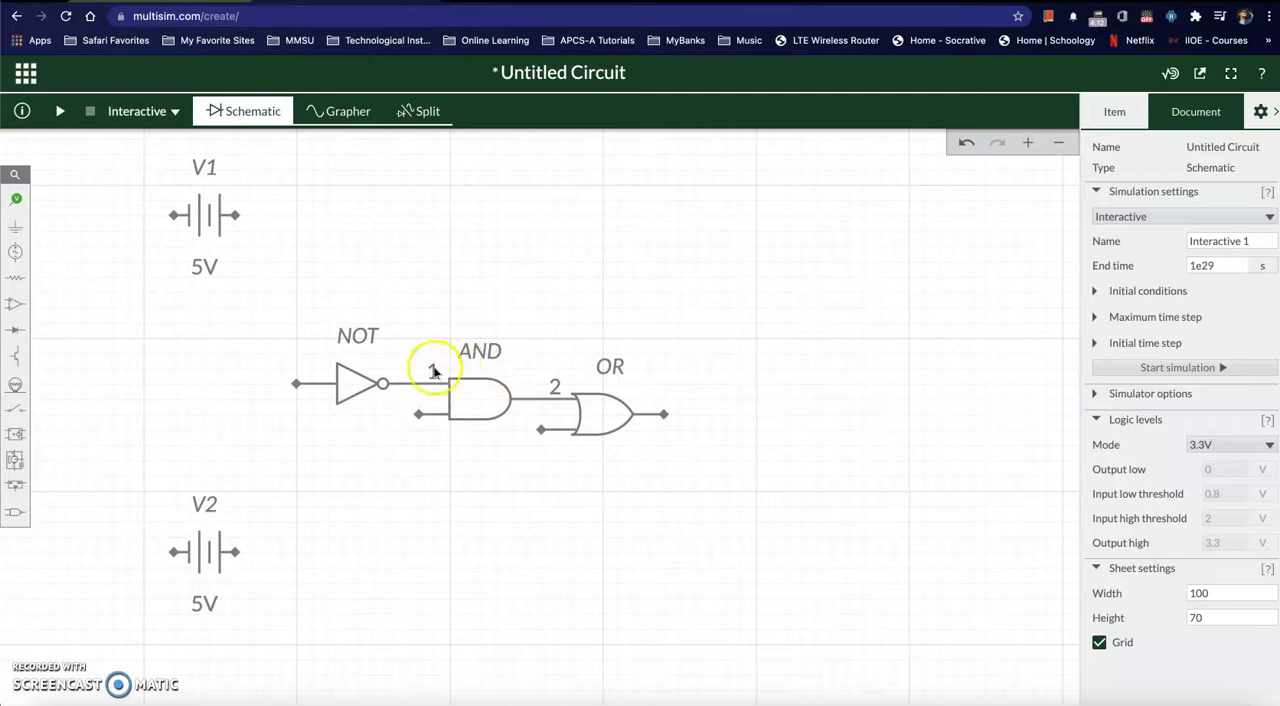
click(426, 382)
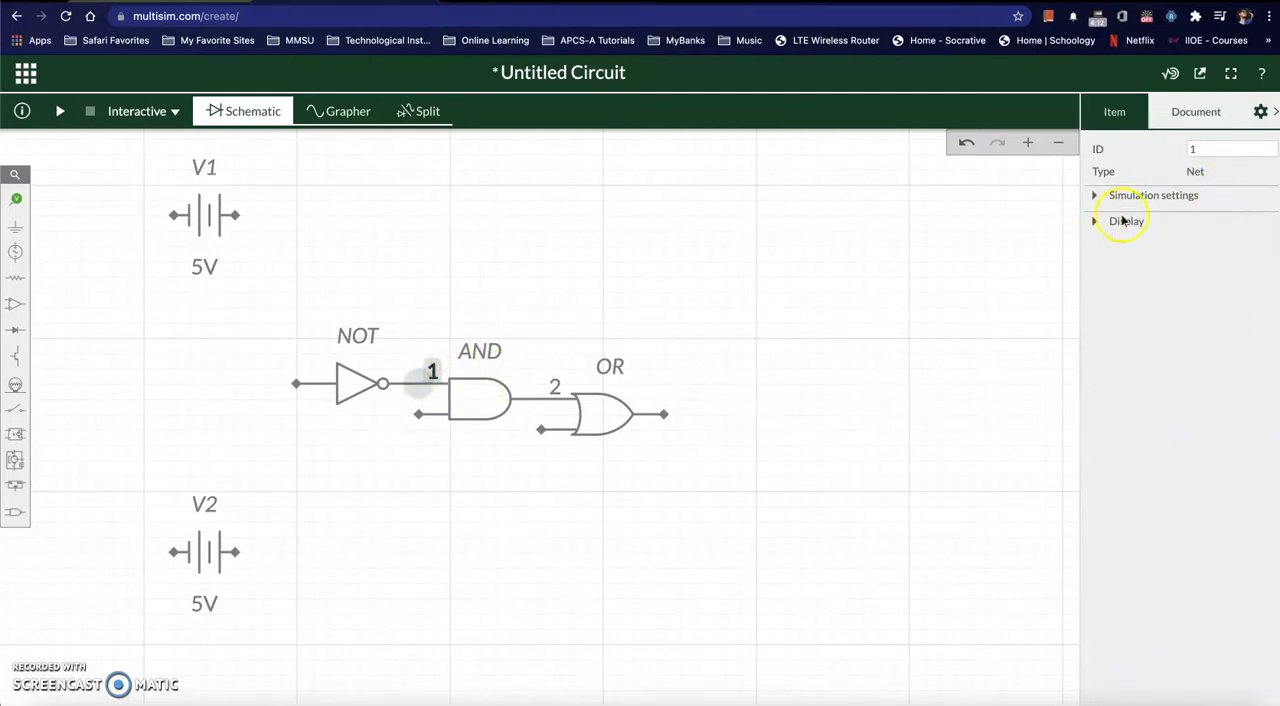
click(1096, 222)
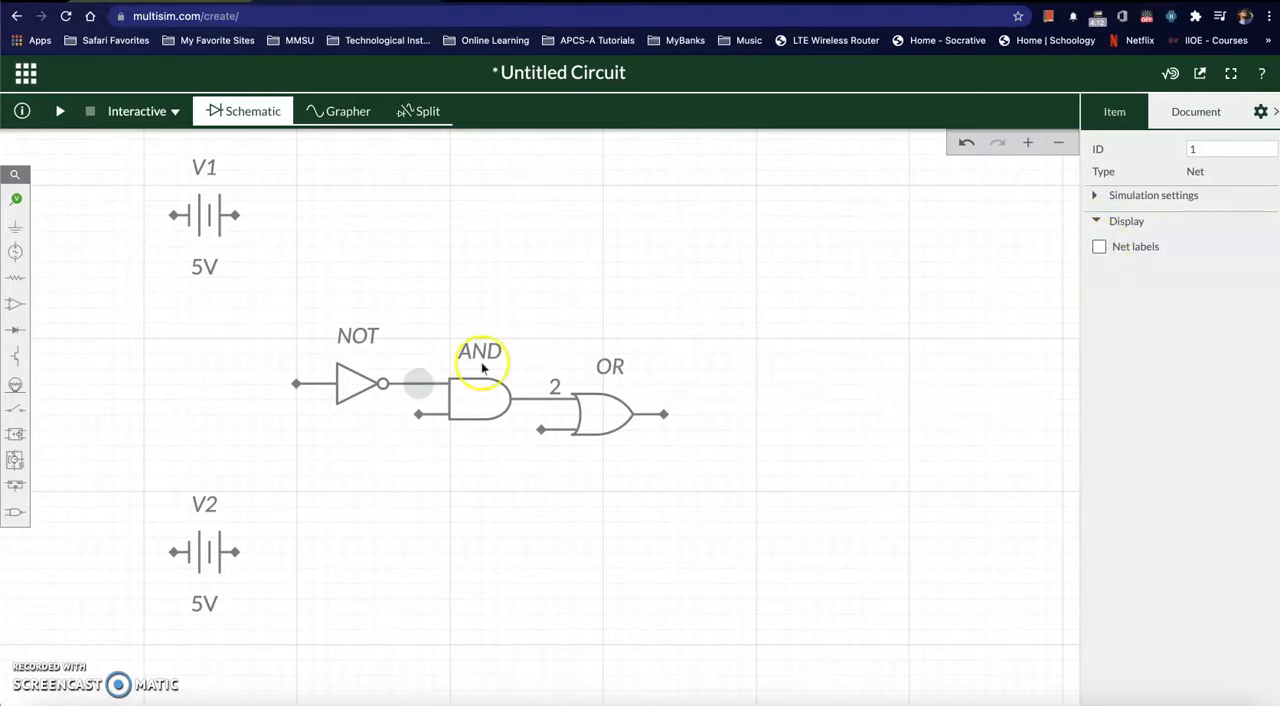
Step: Hide the net label on the wire between the AND and OR gates
click(554, 389)
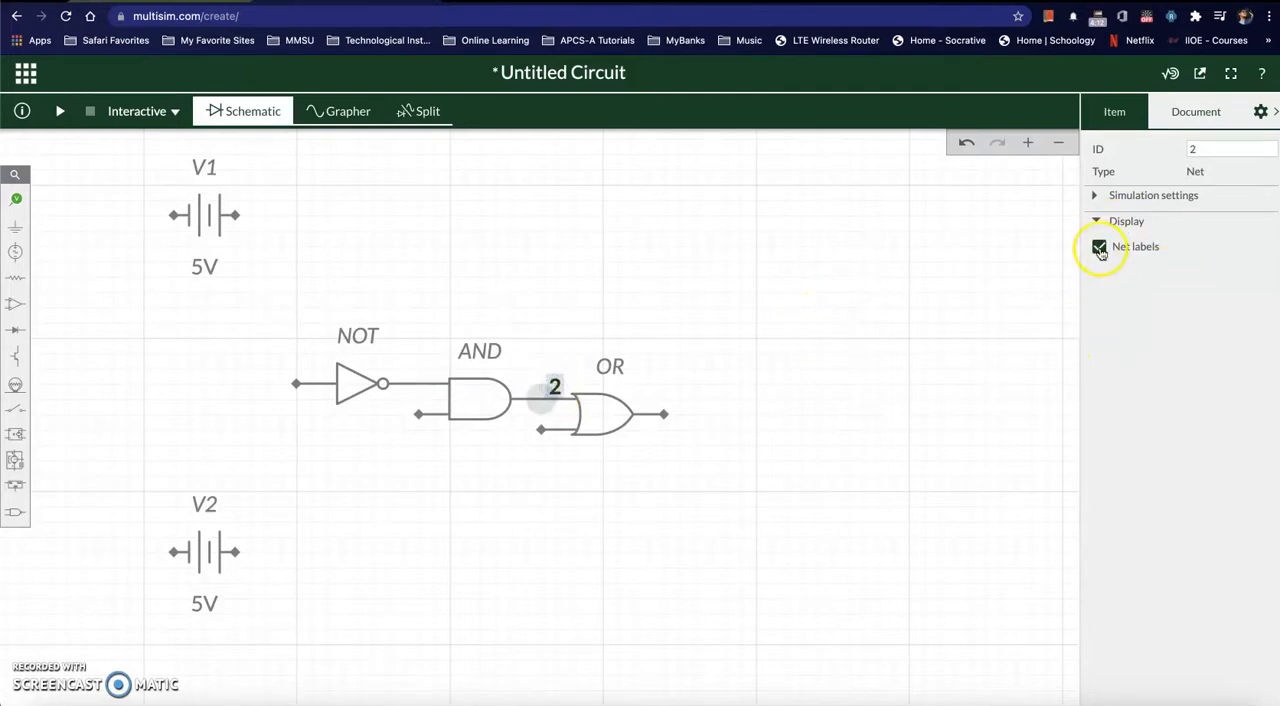
double_click(553, 388)
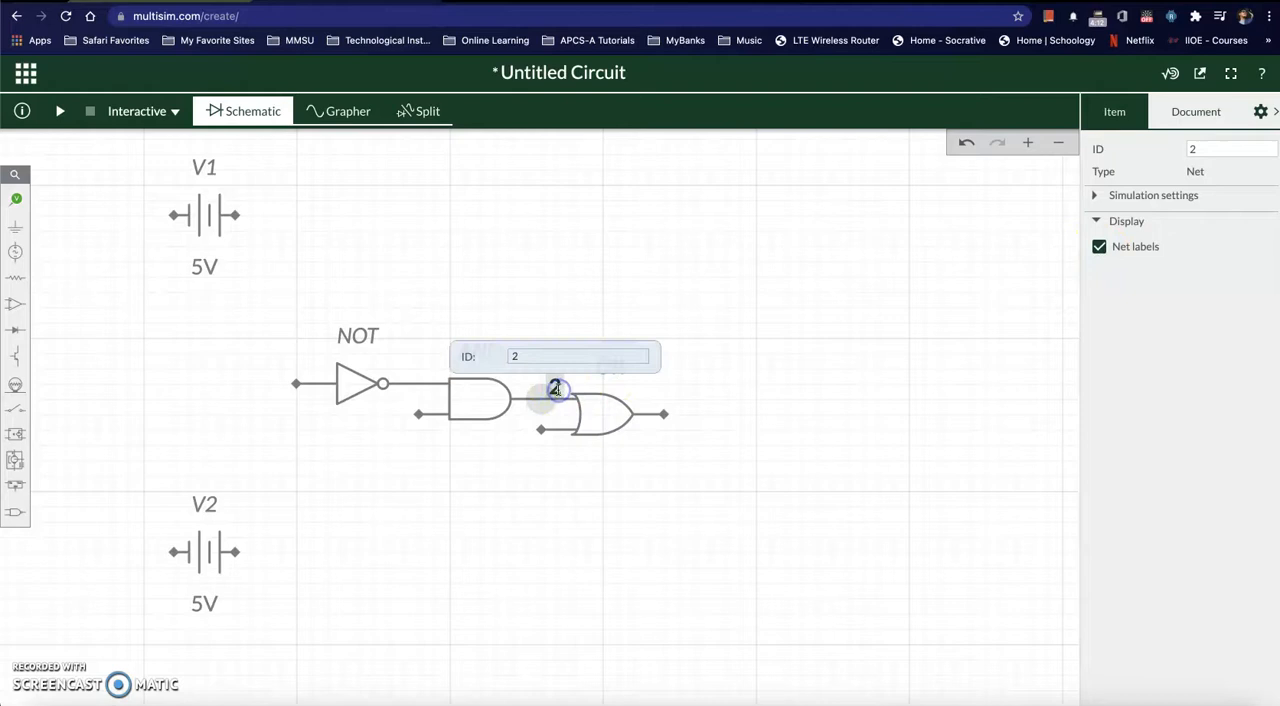
click(662, 455)
click(548, 390)
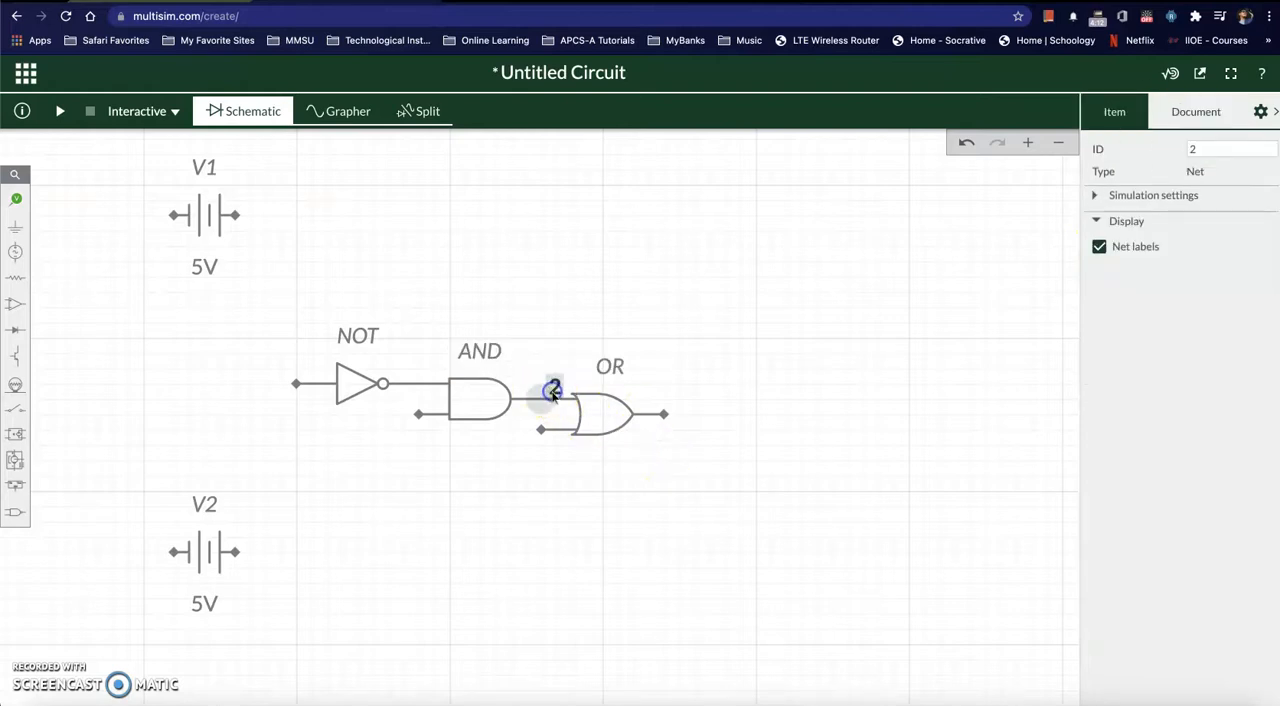
click(1100, 247)
click(745, 593)
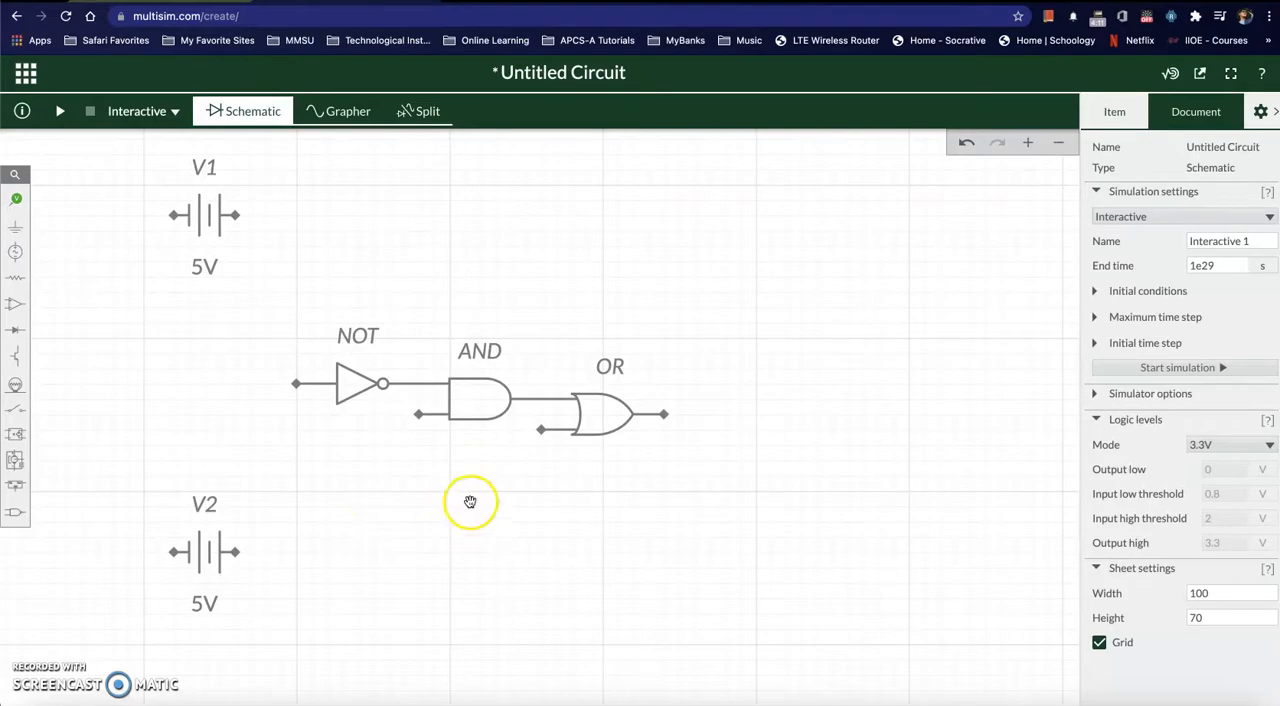
Step: Following the Word diagram's A input, wire the right terminal of source V1 to the NOT gate's input
key(super+Tab)
key(super+Tab)
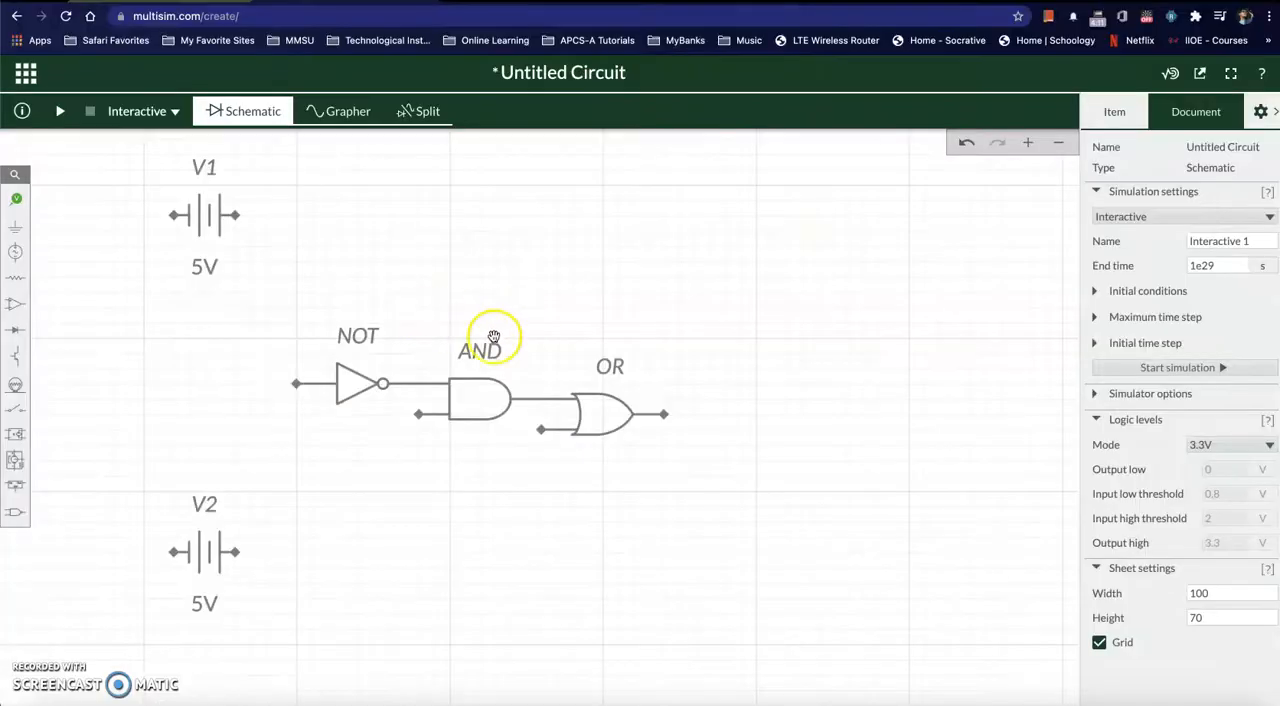
key(super+Tab)
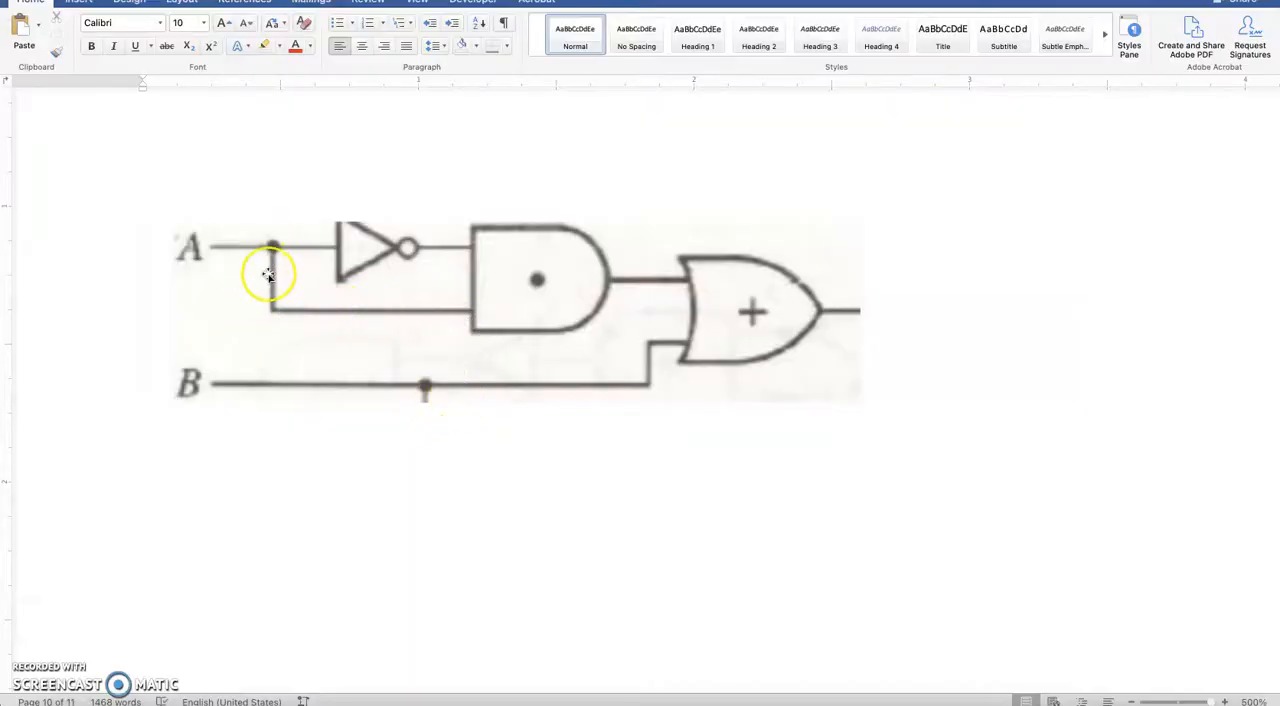
key(super+Tab)
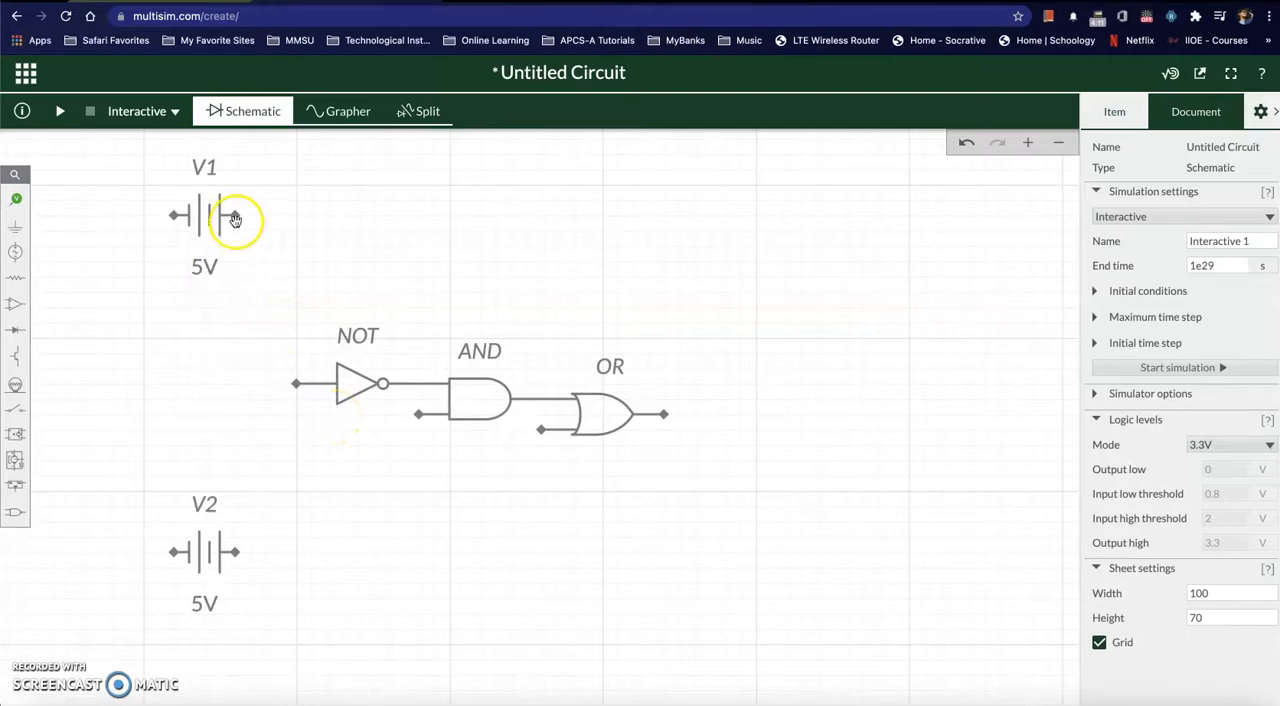
key(super+Tab)
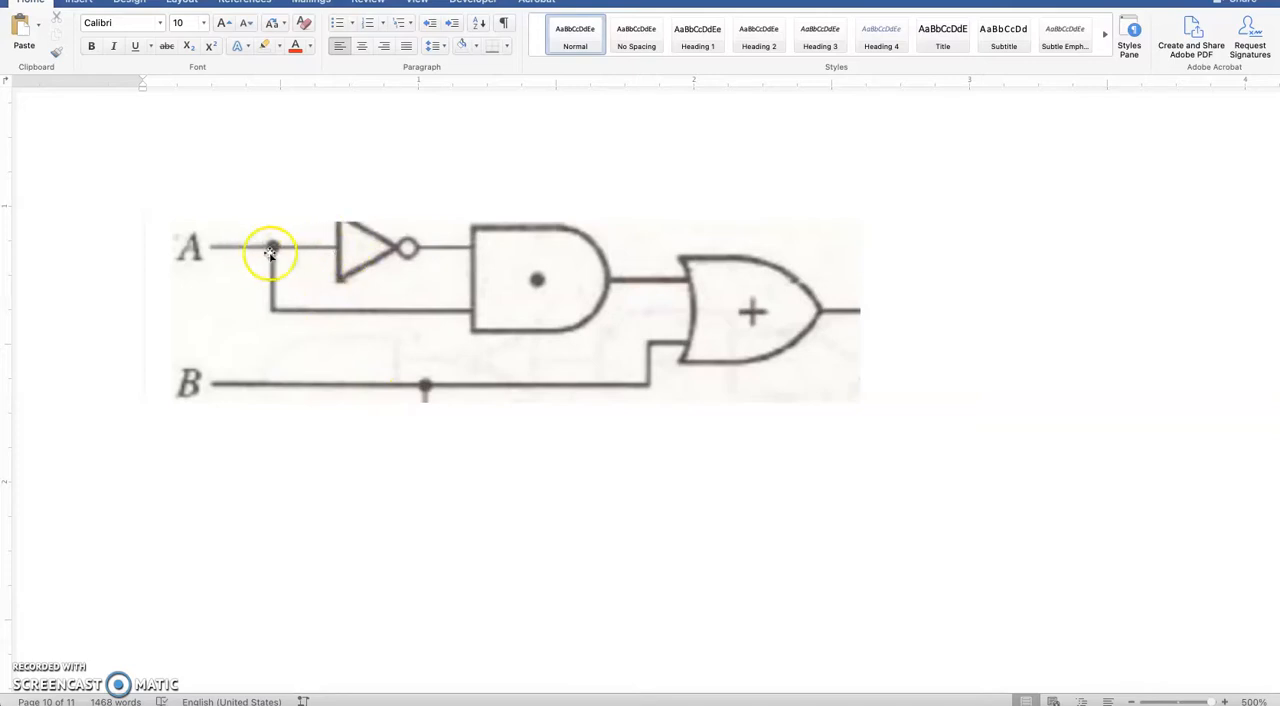
key(super+Tab)
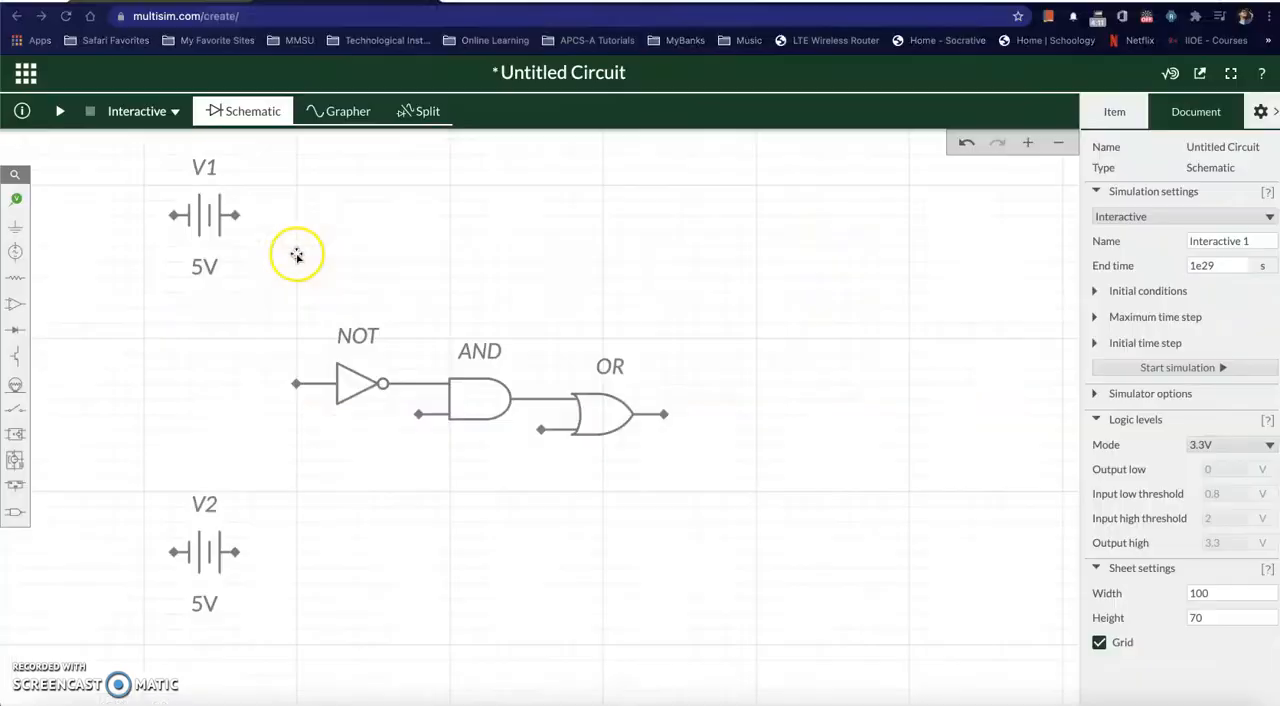
click(235, 216)
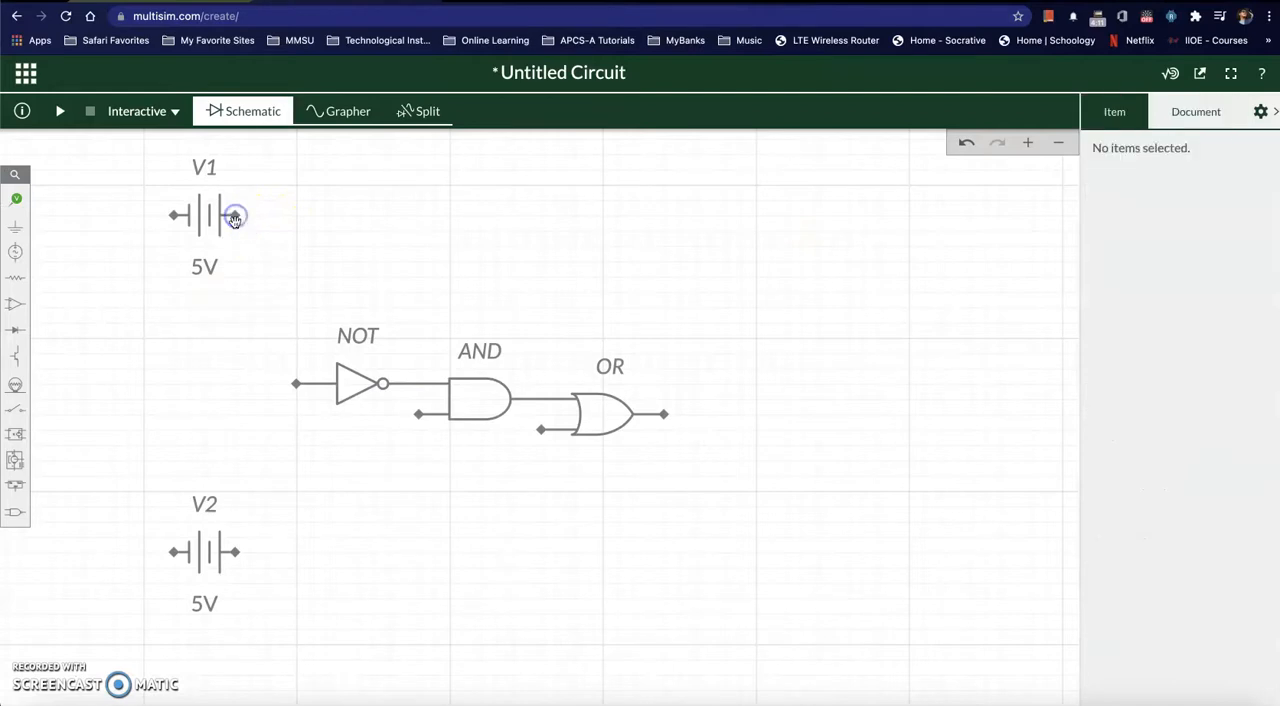
drag(238, 219, 300, 388)
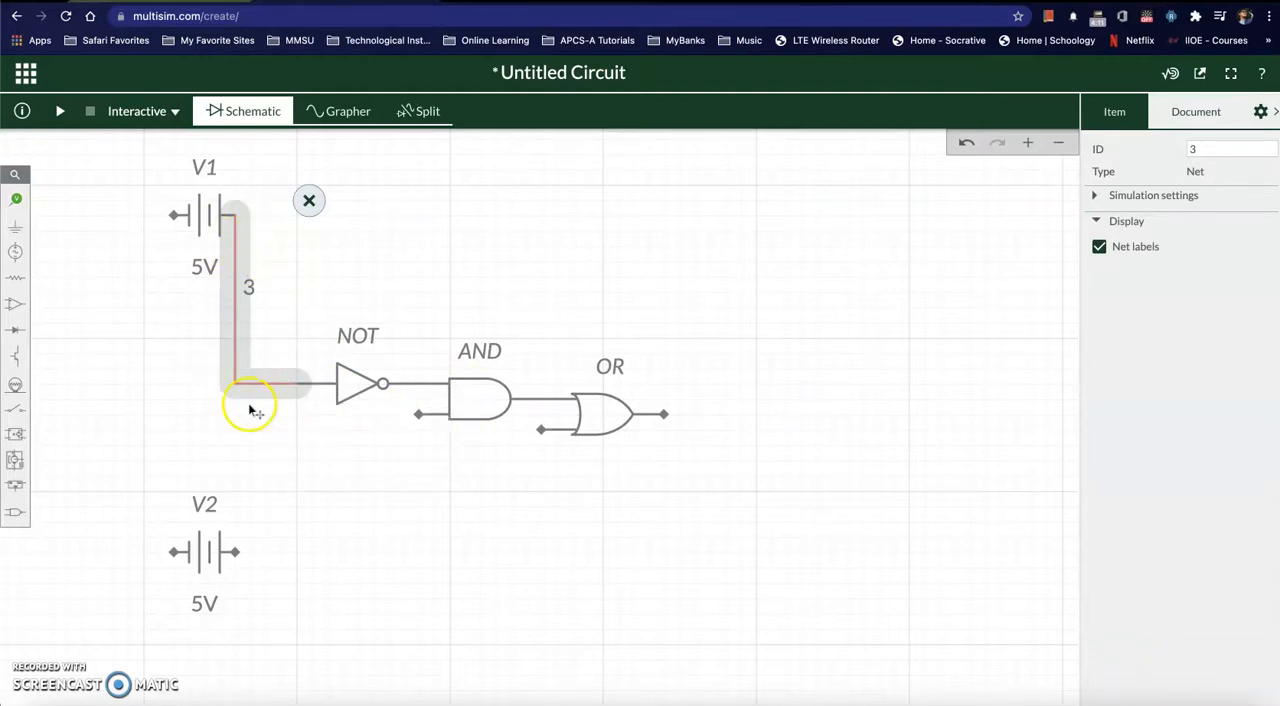
click(250, 325)
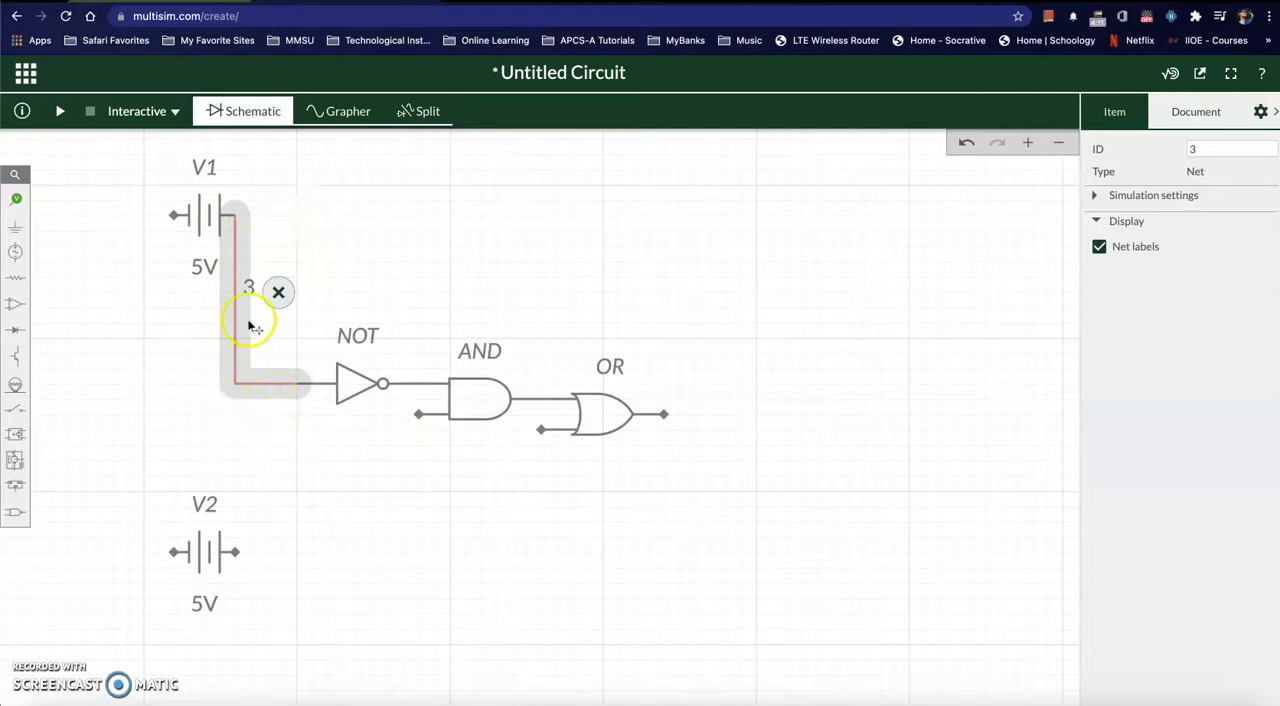
click(297, 423)
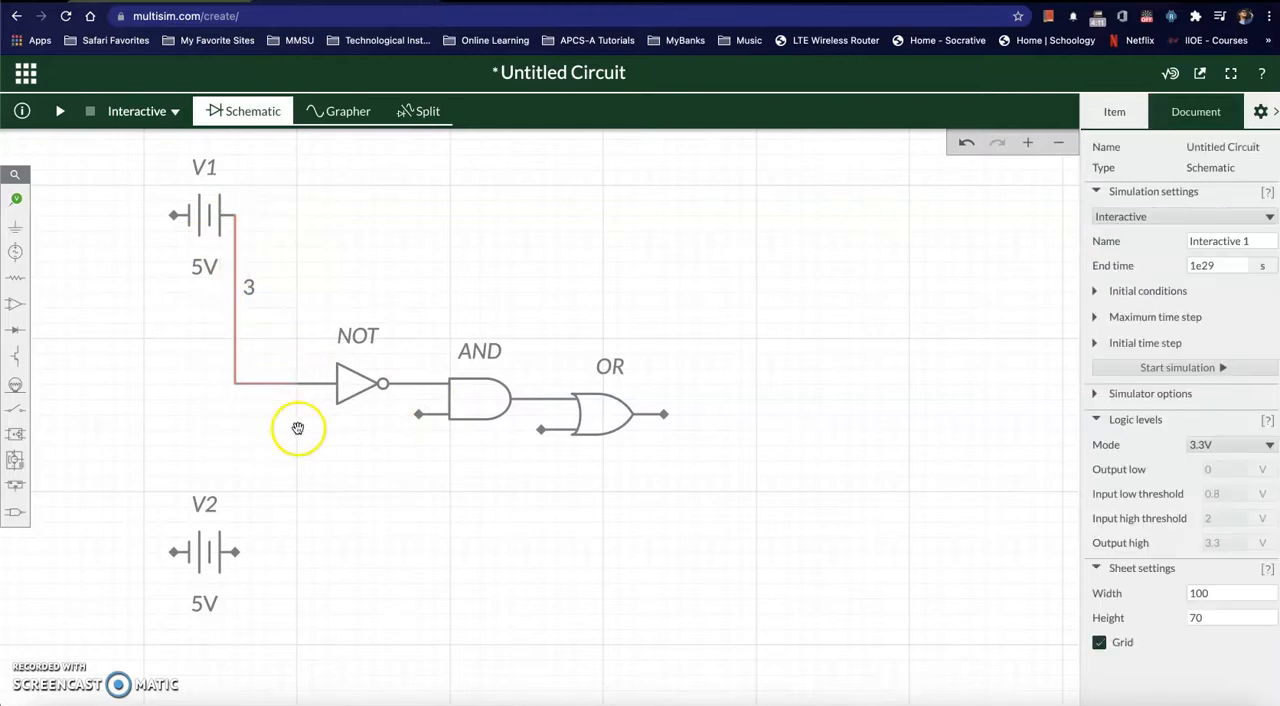
Step: Wire the AND gate's lower input to the corner of the wire running from V1 to the NOT gate
click(236, 385)
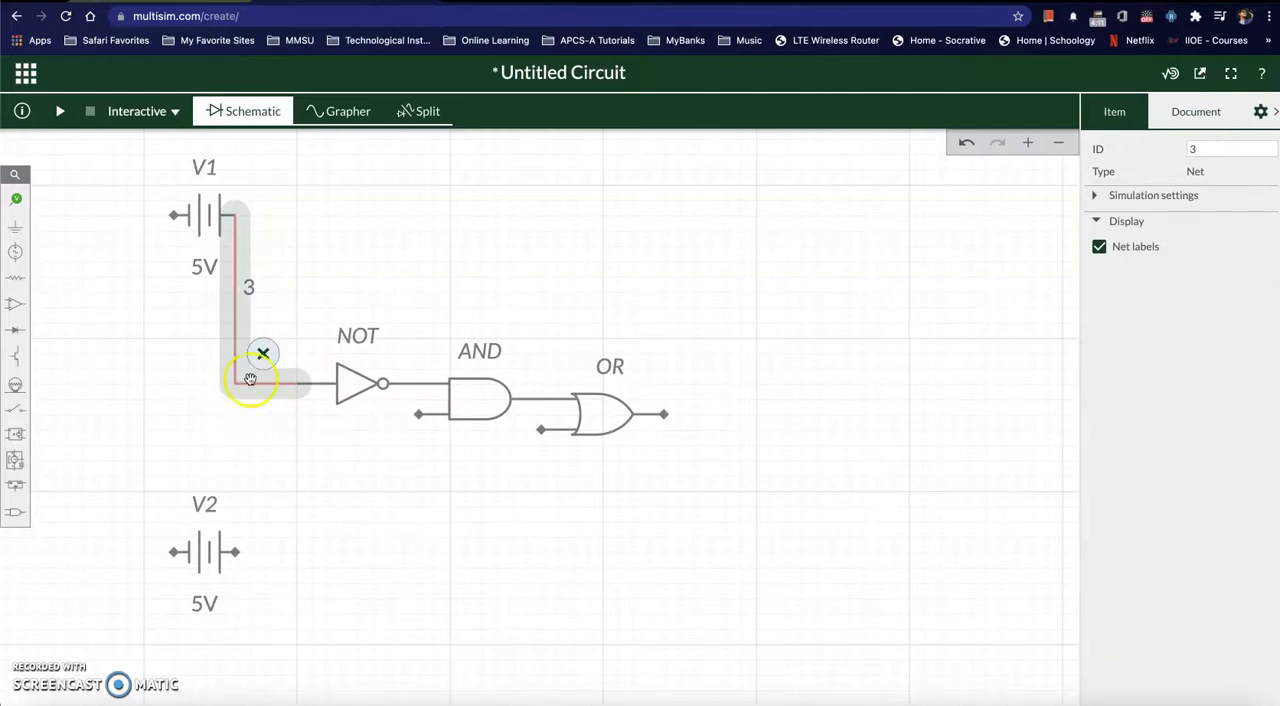
click(387, 242)
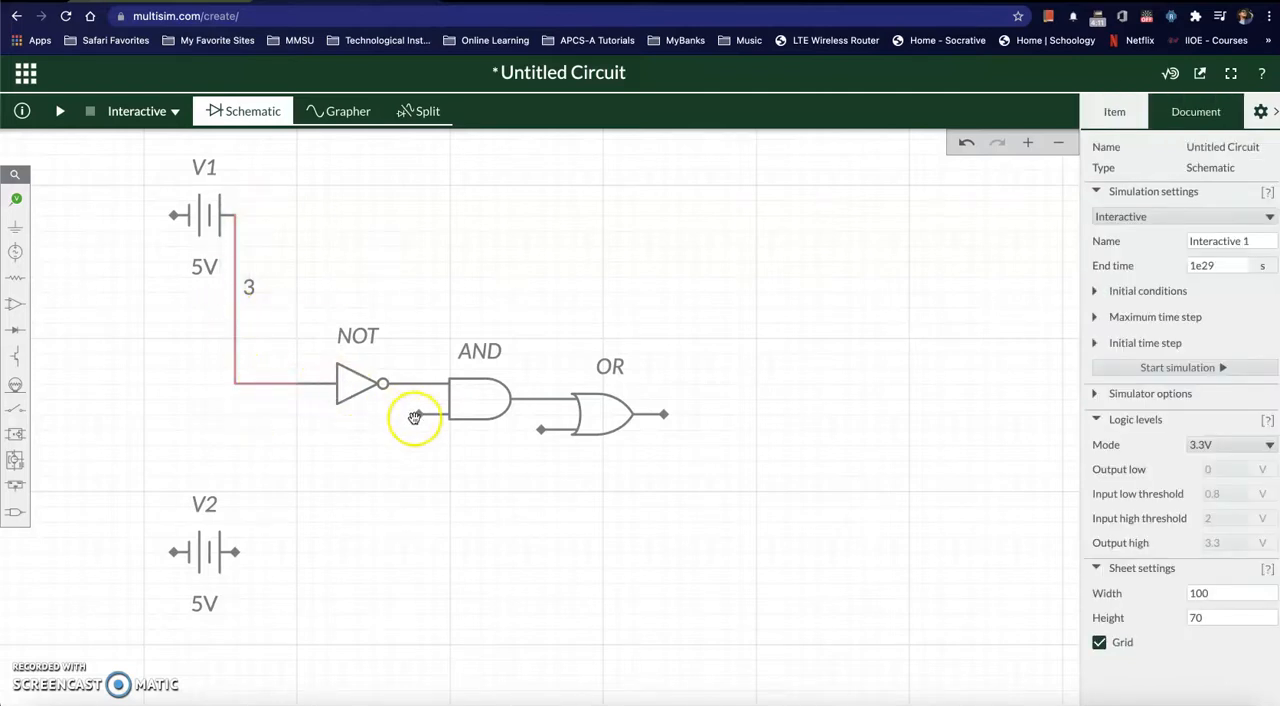
click(419, 415)
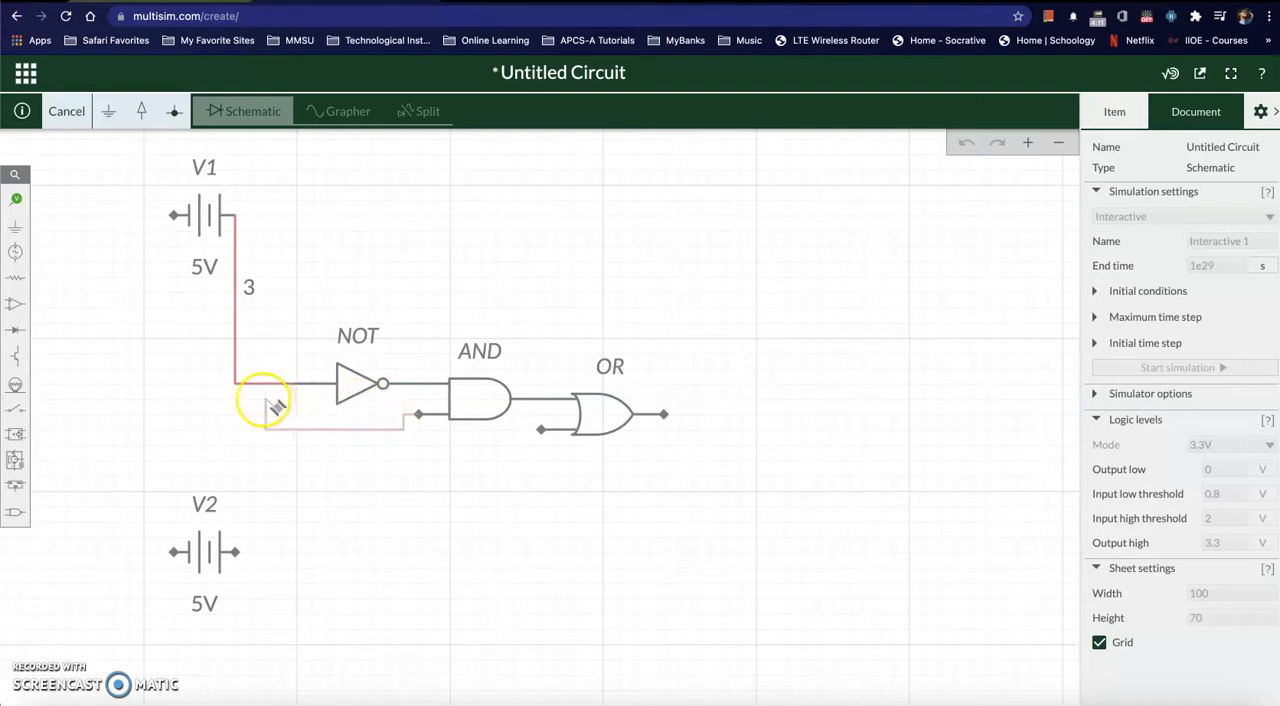
click(236, 383)
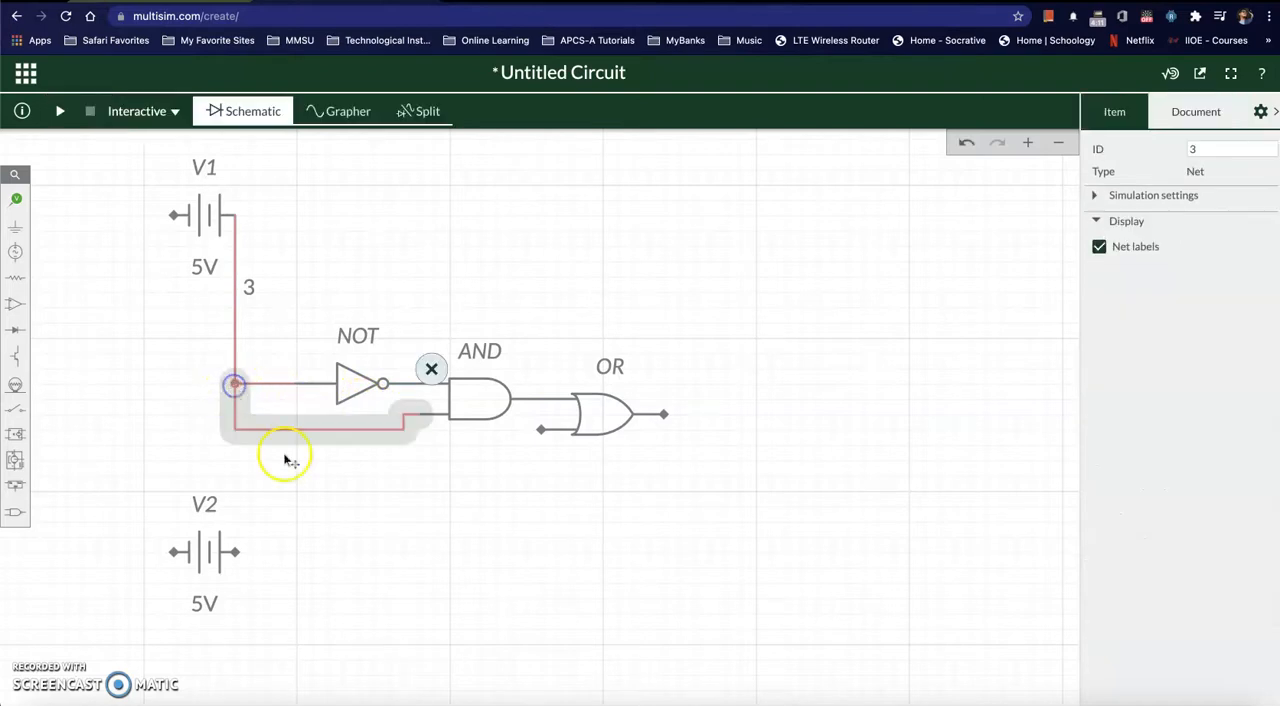
click(424, 562)
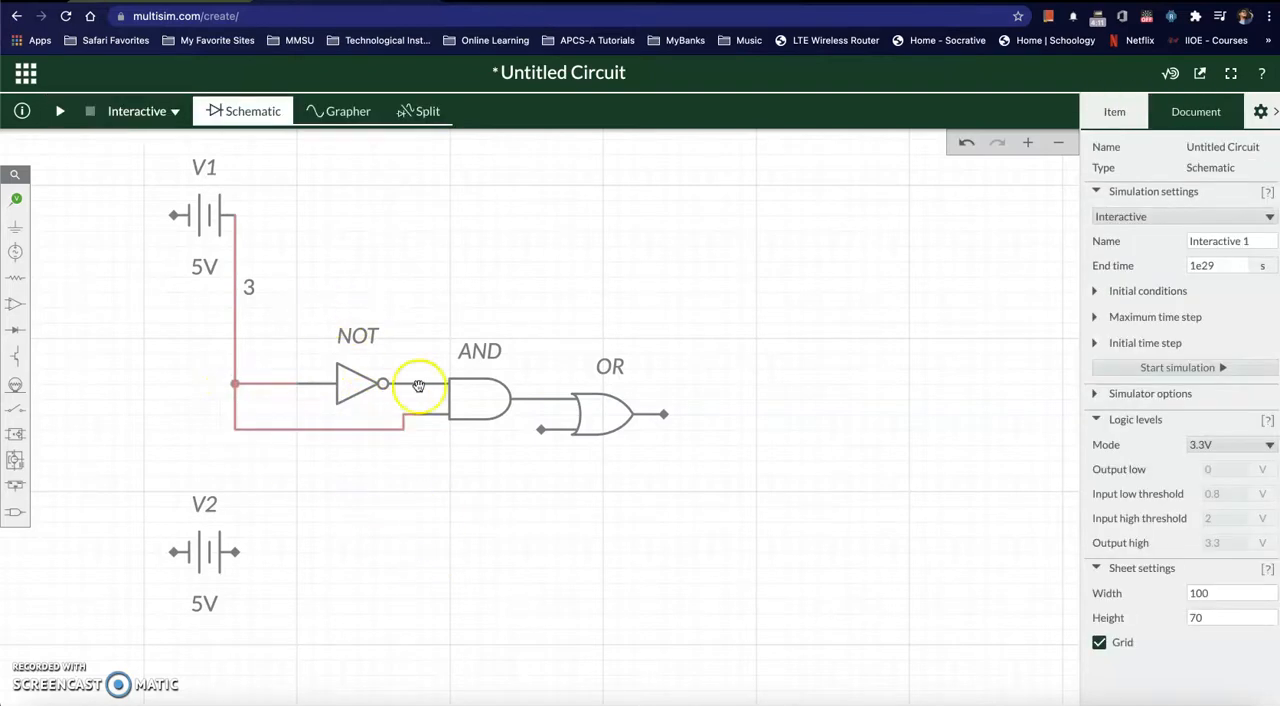
Step: Set the upper voltage source's ID to A and the lower voltage source's ID to B
click(204, 170)
click(1200, 149)
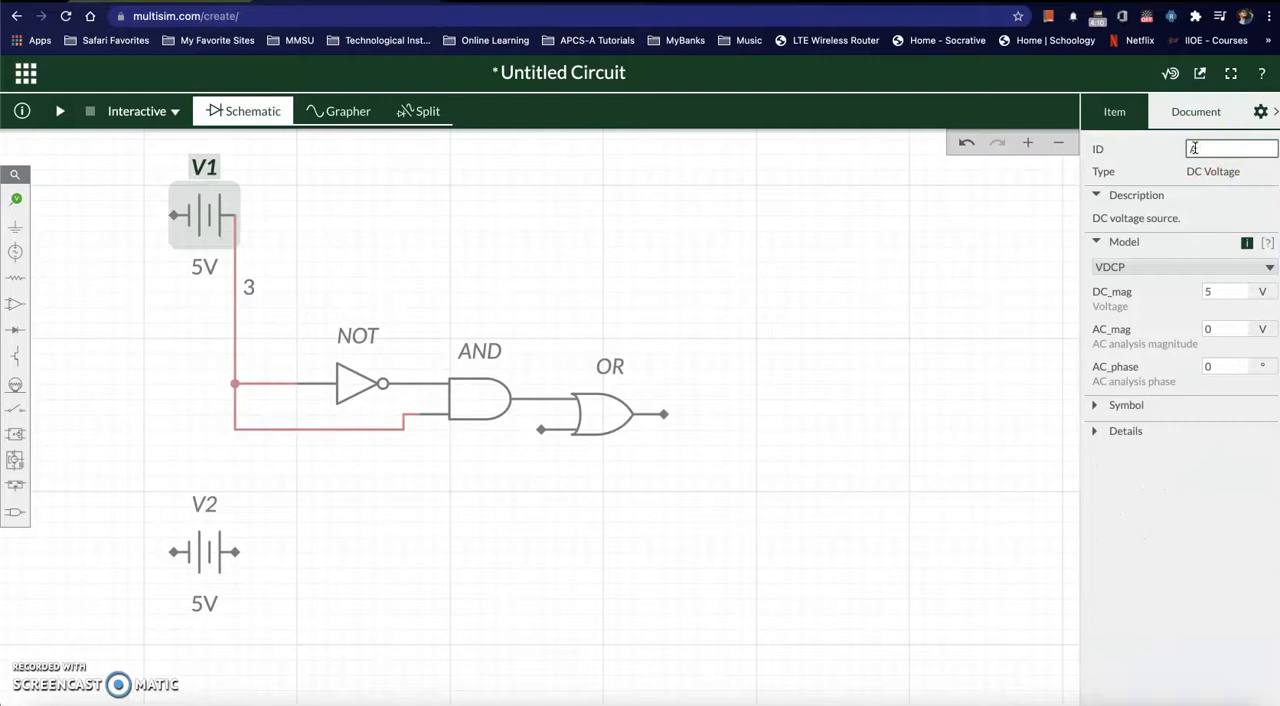
click(205, 508)
click(1208, 147)
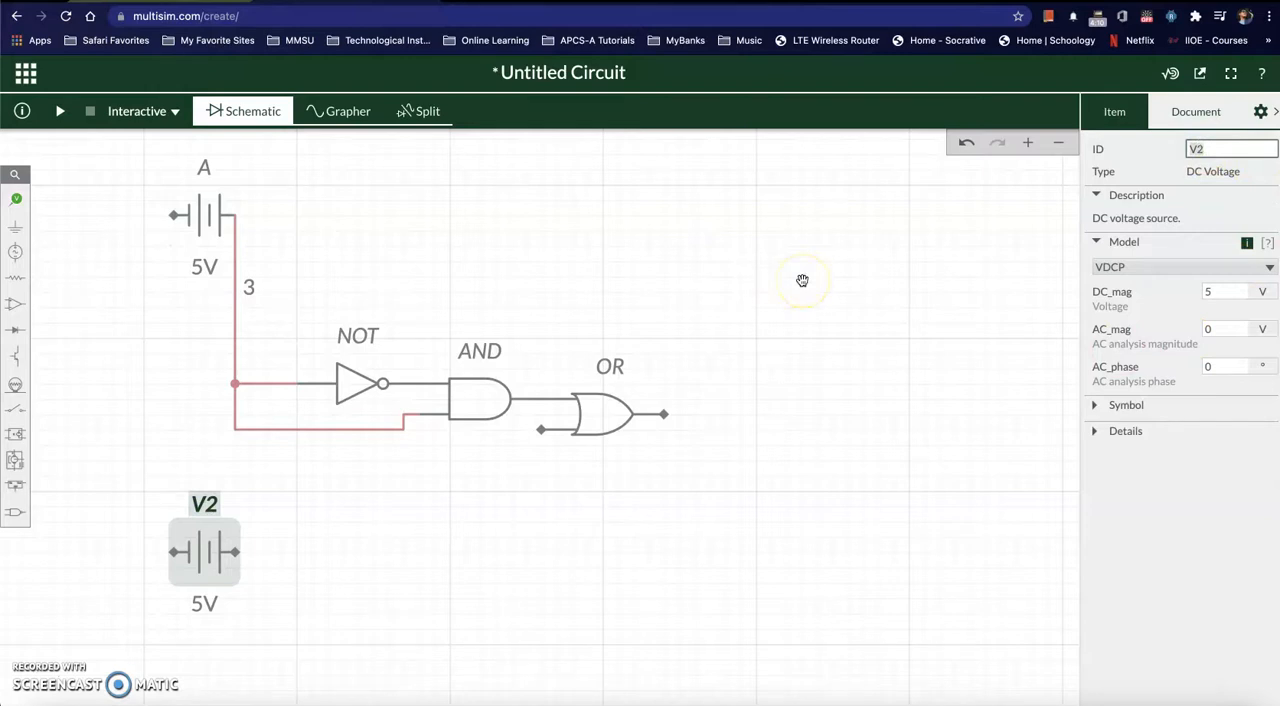
text(B)
click(366, 620)
click(358, 457)
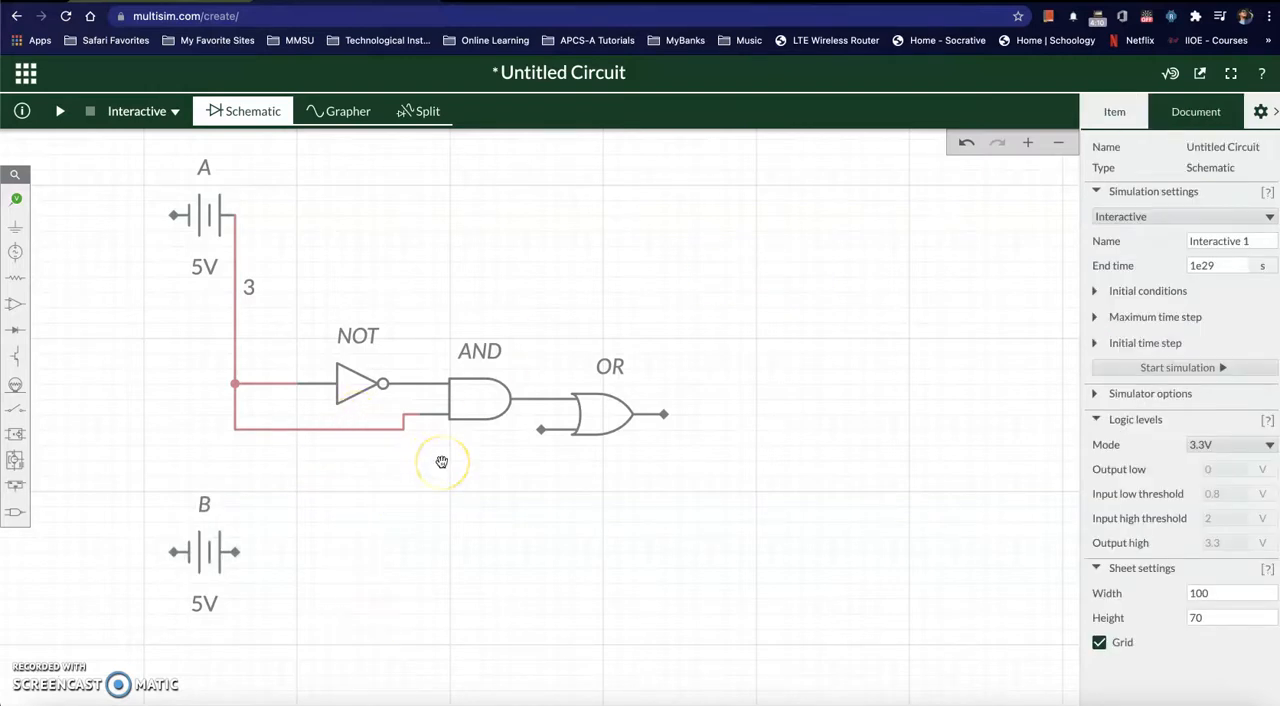
Step: Following the Word diagram's B input, wire the right terminal of source B to the OR gate's lower input
key(super+Tab)
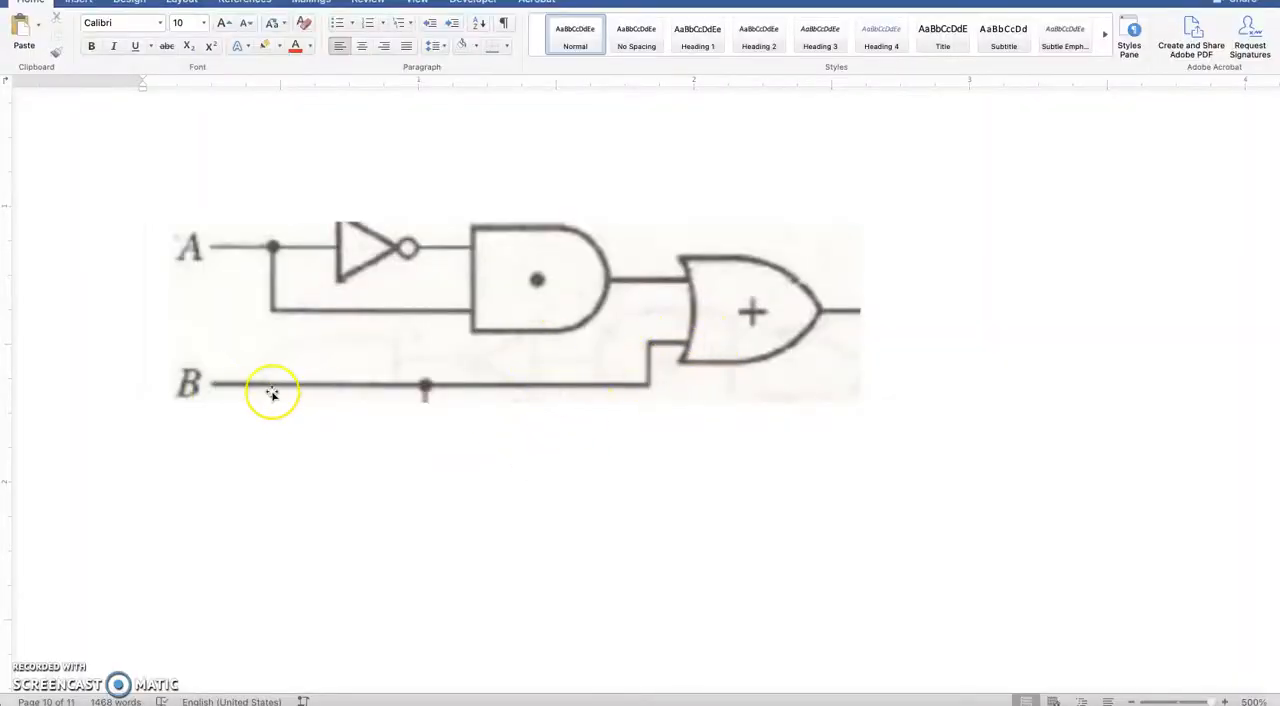
key(super+Tab)
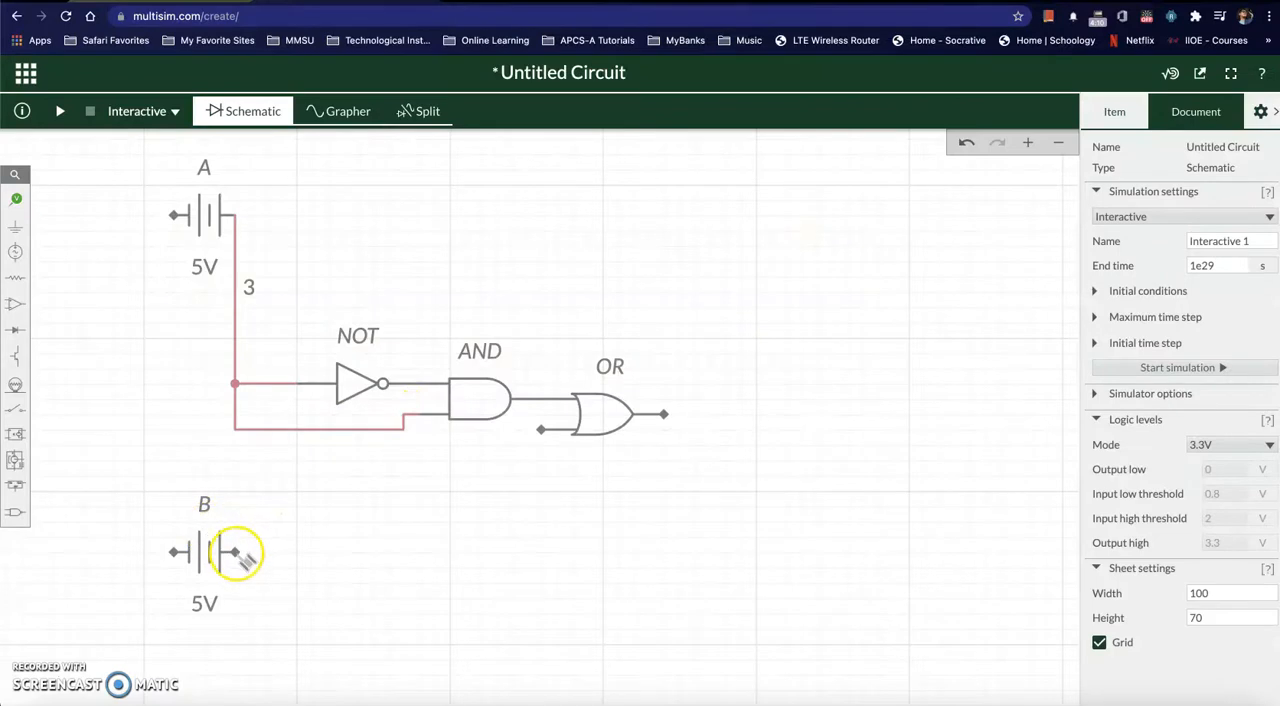
click(237, 552)
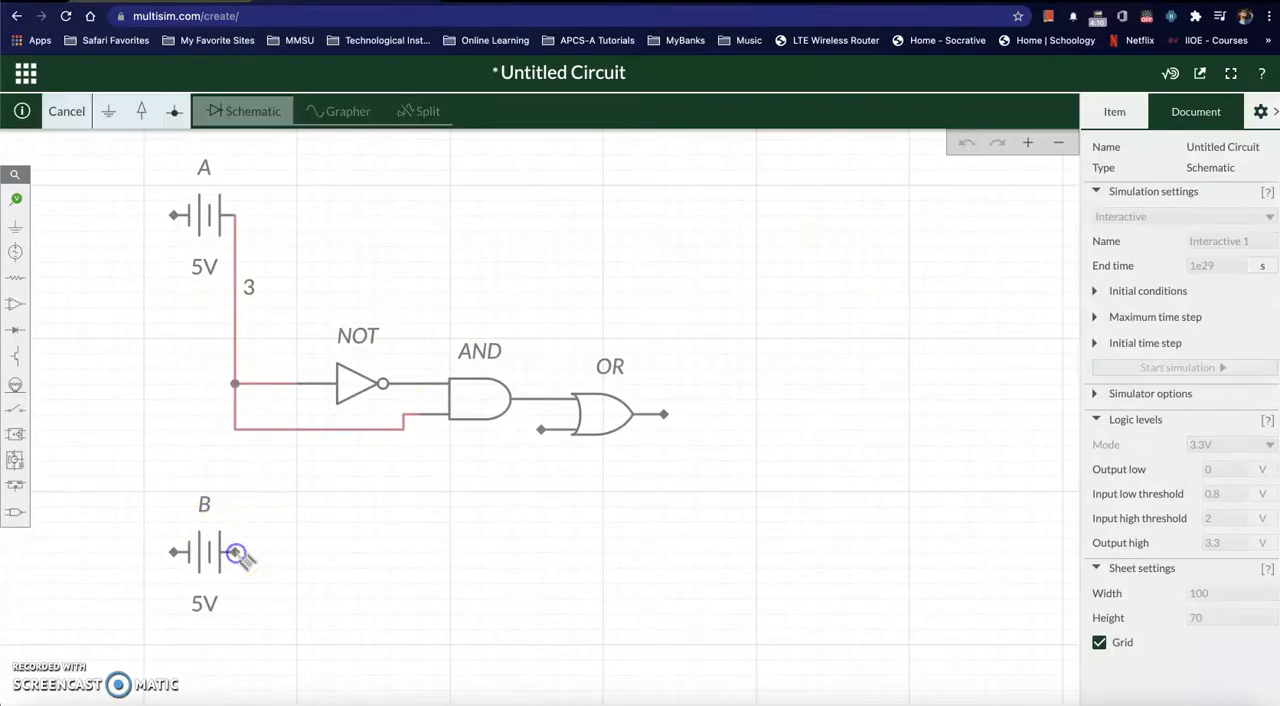
click(541, 551)
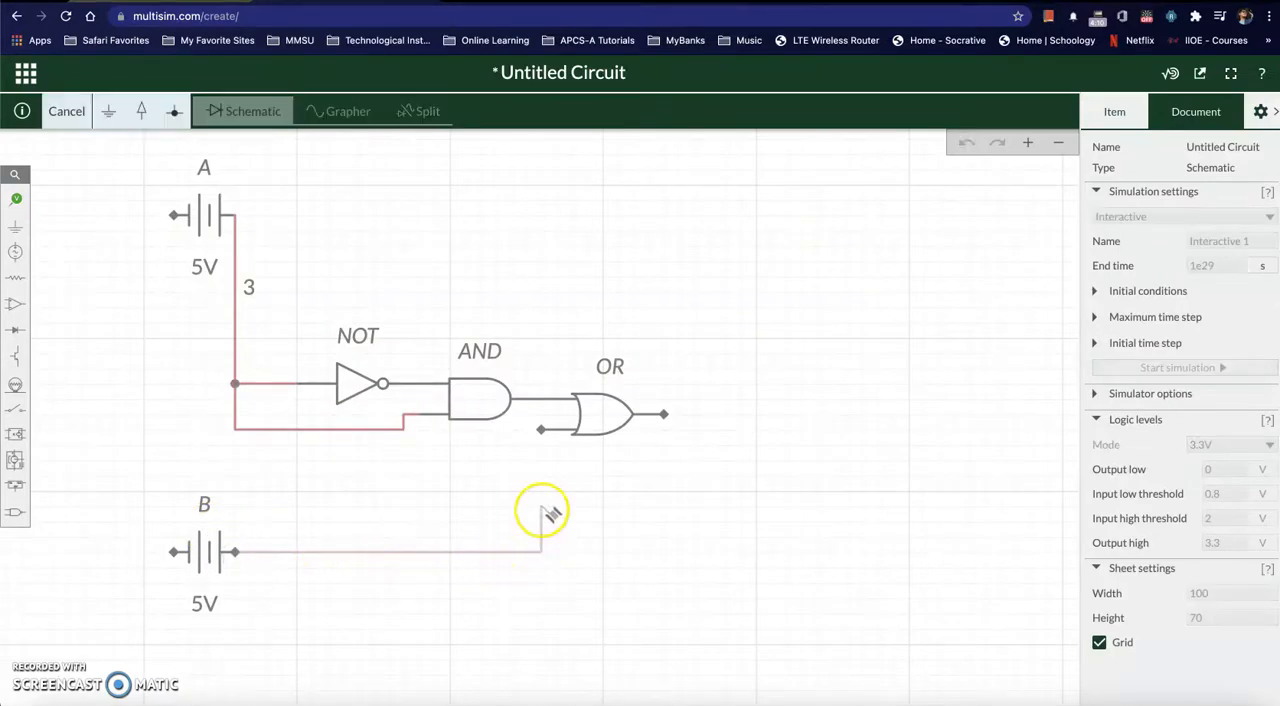
click(541, 430)
click(617, 541)
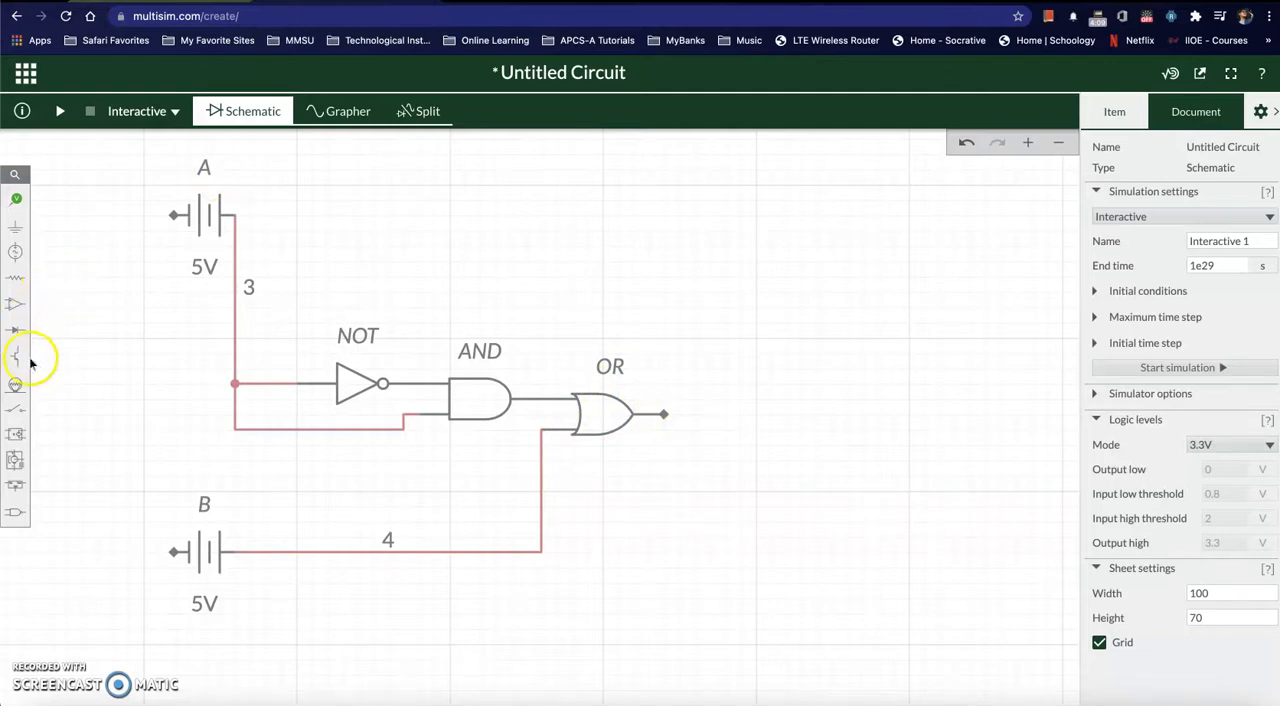
Step: Place an LED to the right of the OR gate, with its upper terminal level with the gate's output
click(15, 334)
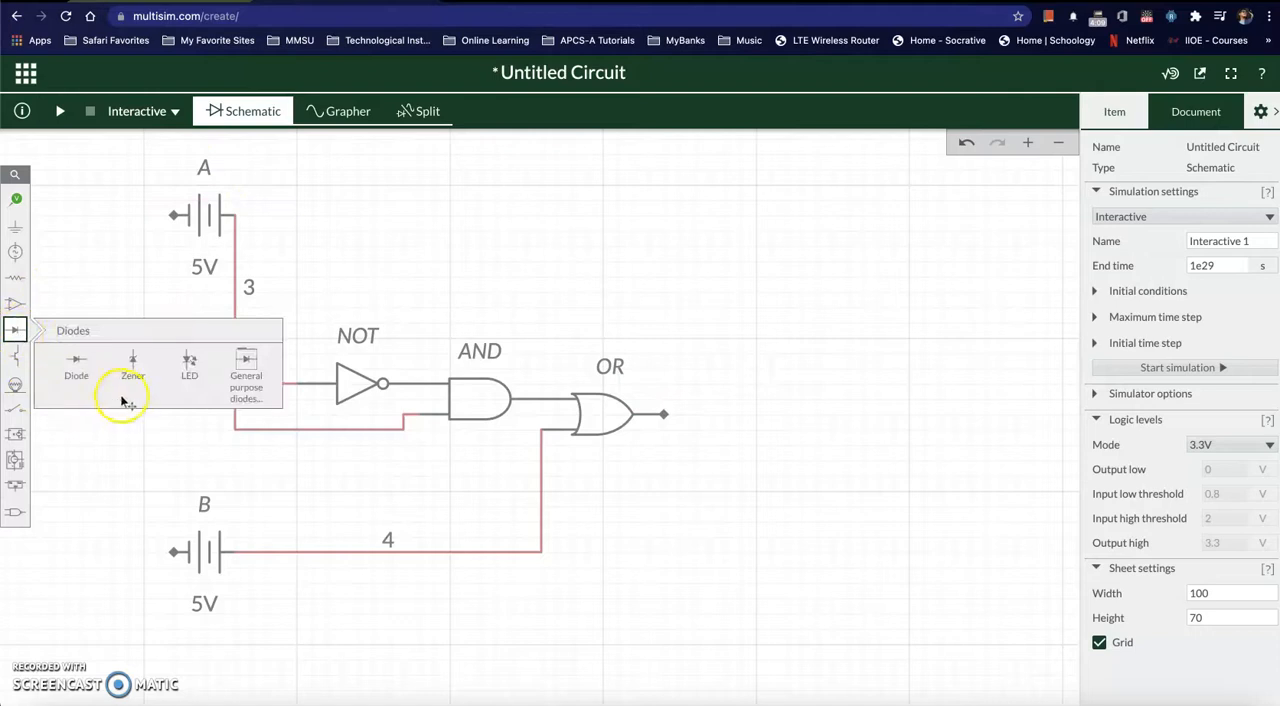
click(182, 368)
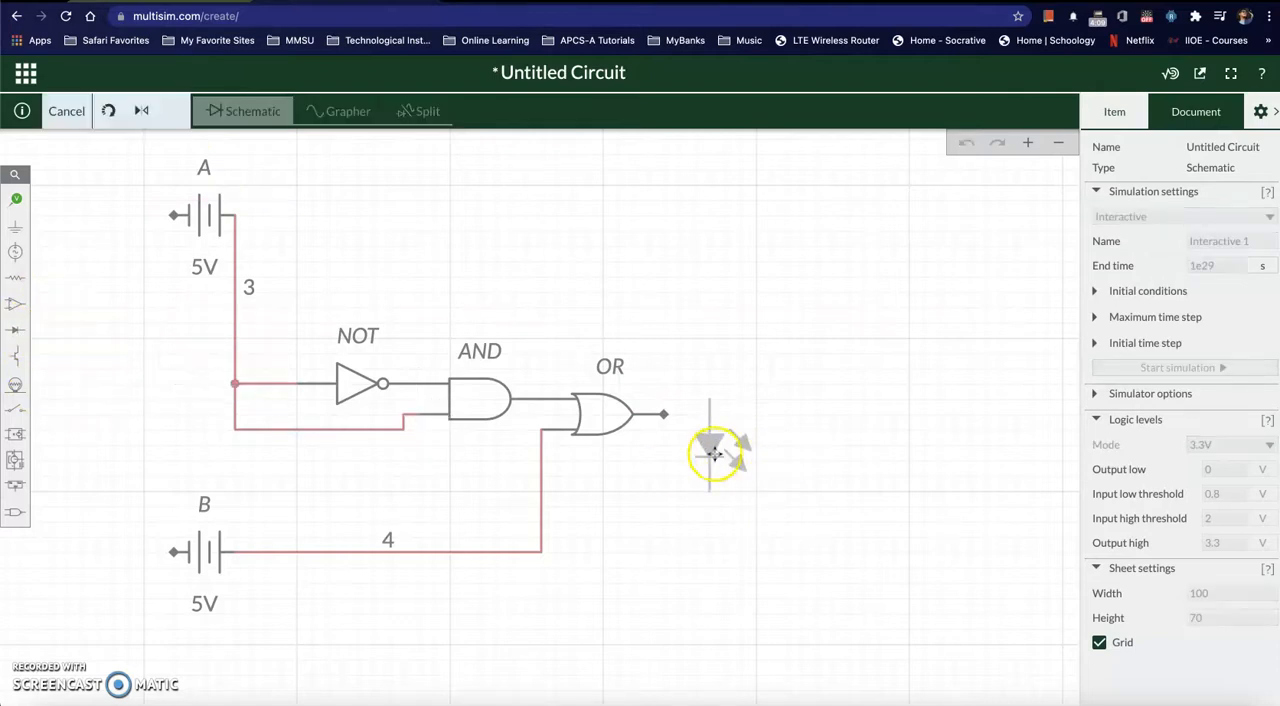
click(748, 462)
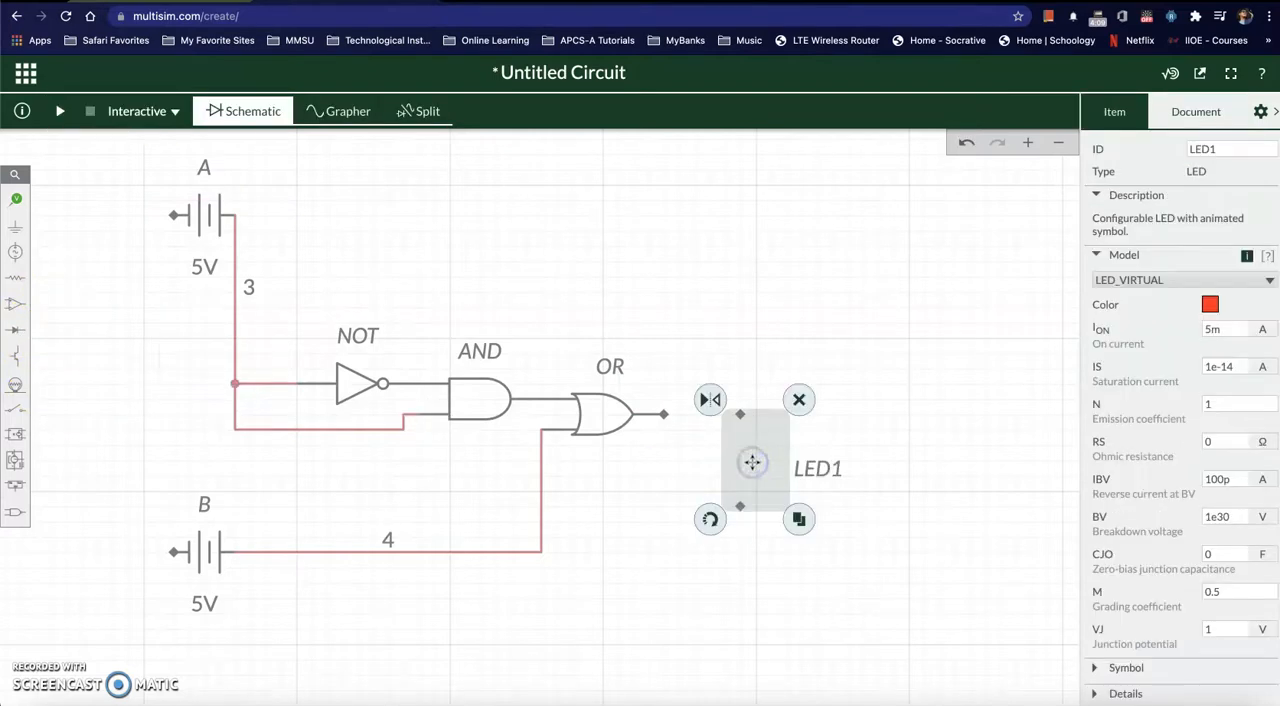
Step: Rotate the LED so its triangle points right and attach its left terminal to the OR gate's output
click(710, 520)
click(710, 520)
click(715, 521)
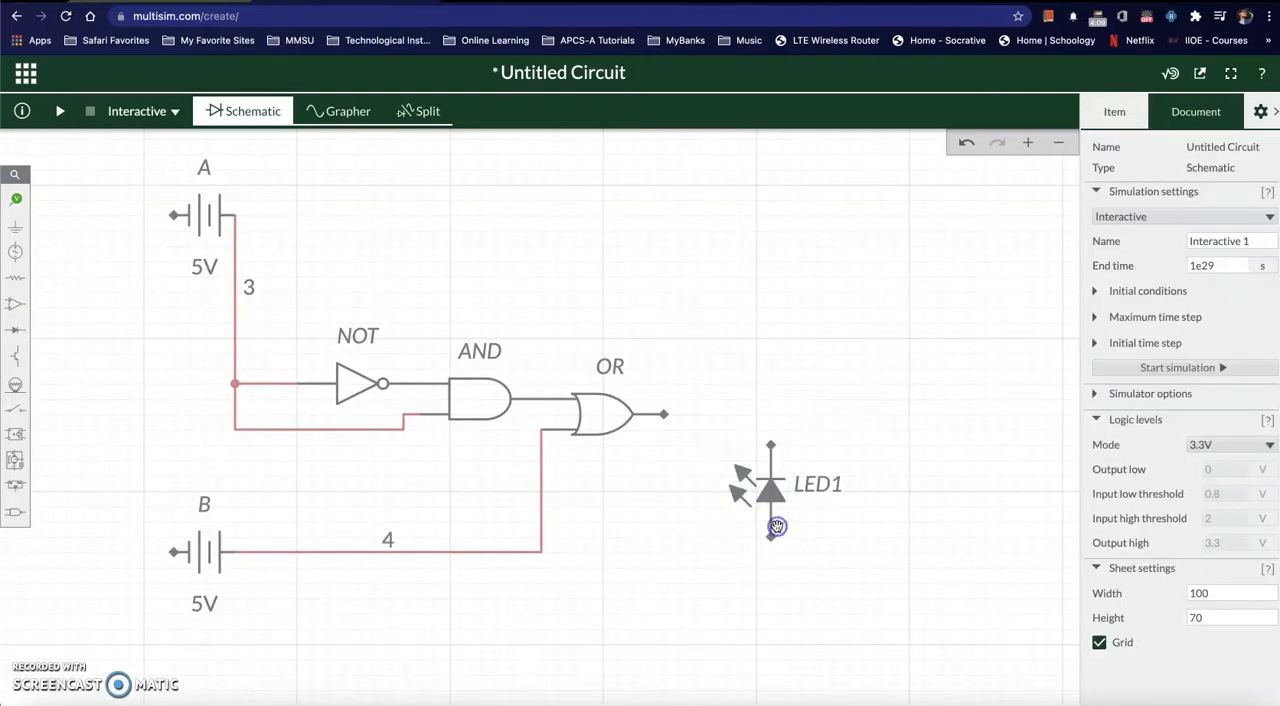
click(770, 522)
click(714, 541)
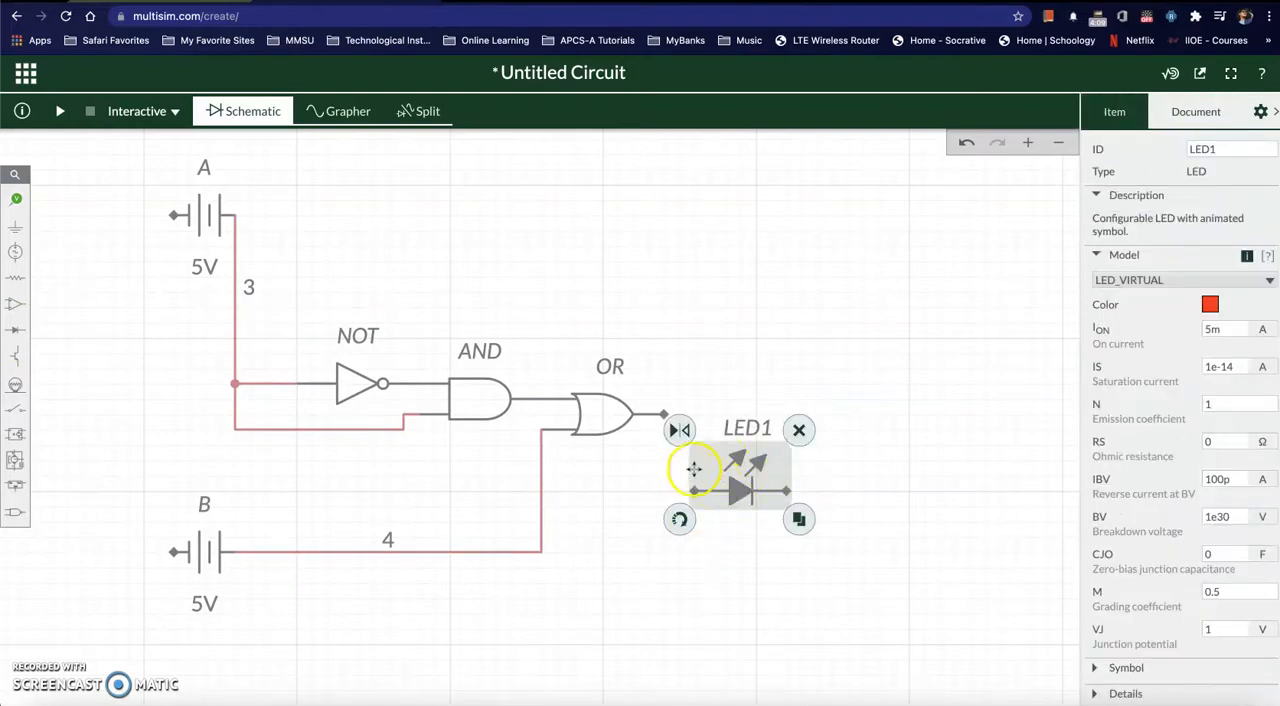
drag(729, 475, 684, 390)
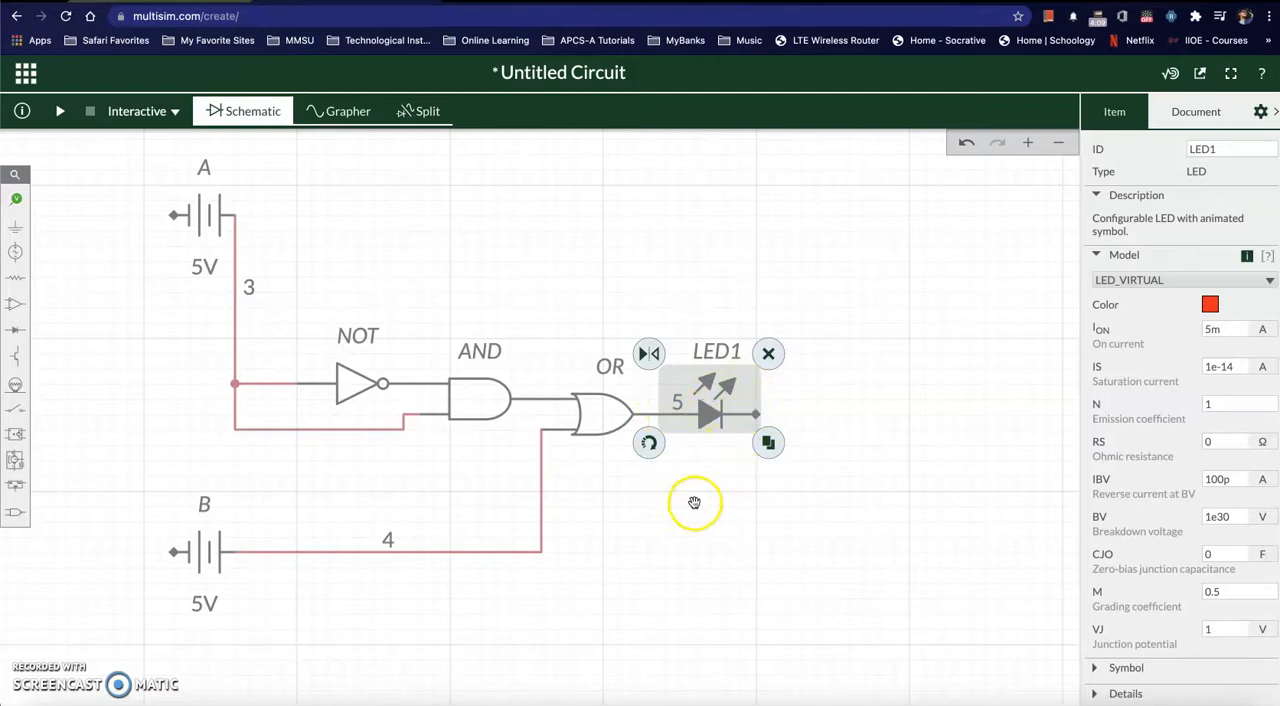
click(760, 515)
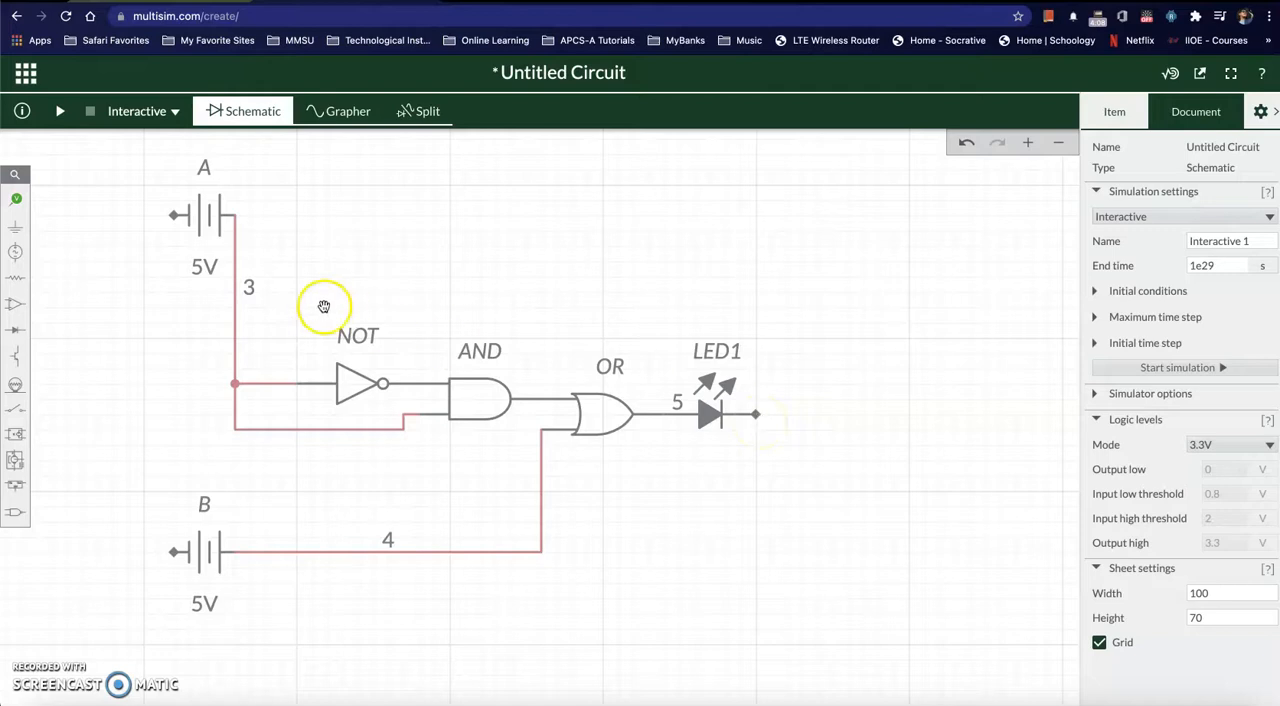
Step: Attach a ground to the right terminal of the LED
click(14, 228)
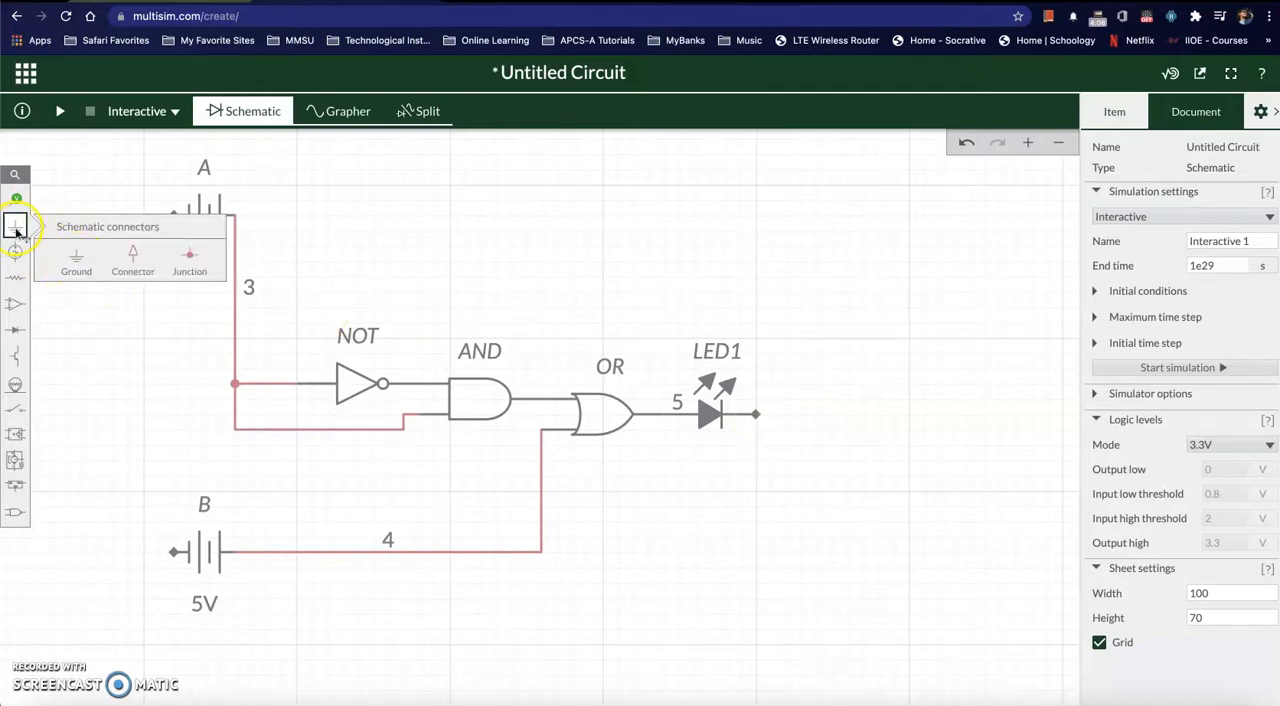
click(76, 262)
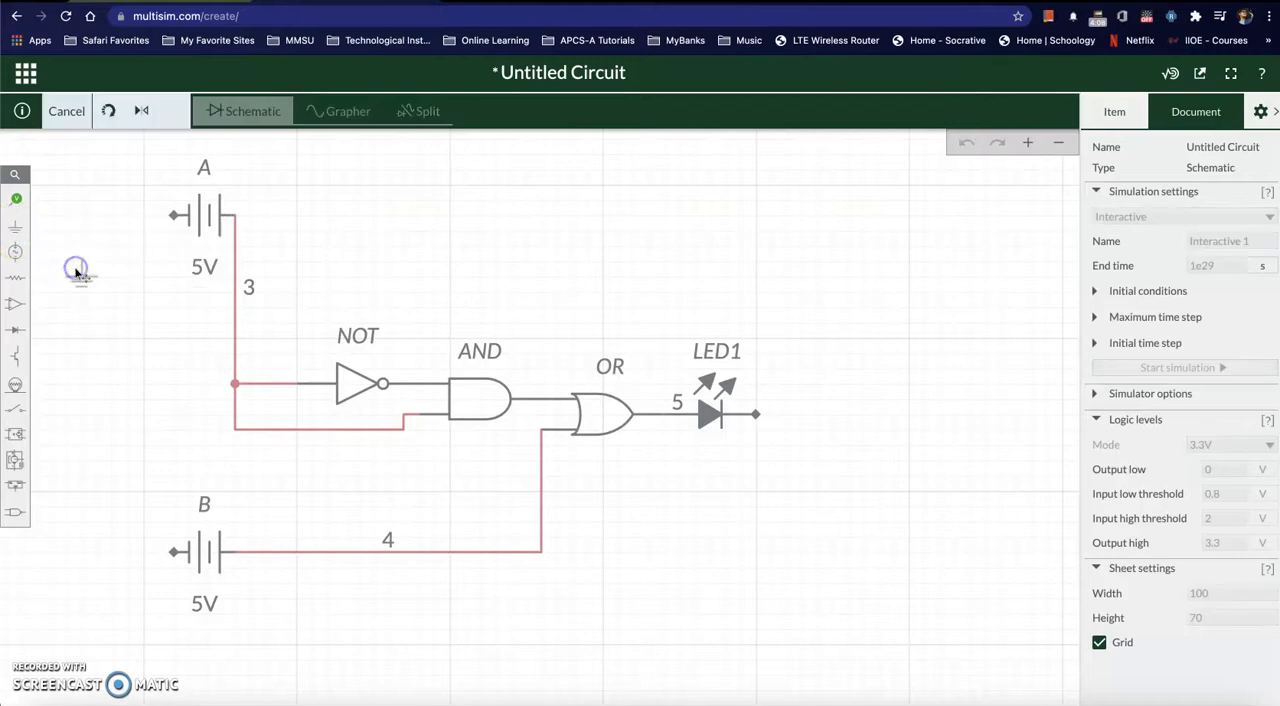
click(756, 426)
click(761, 570)
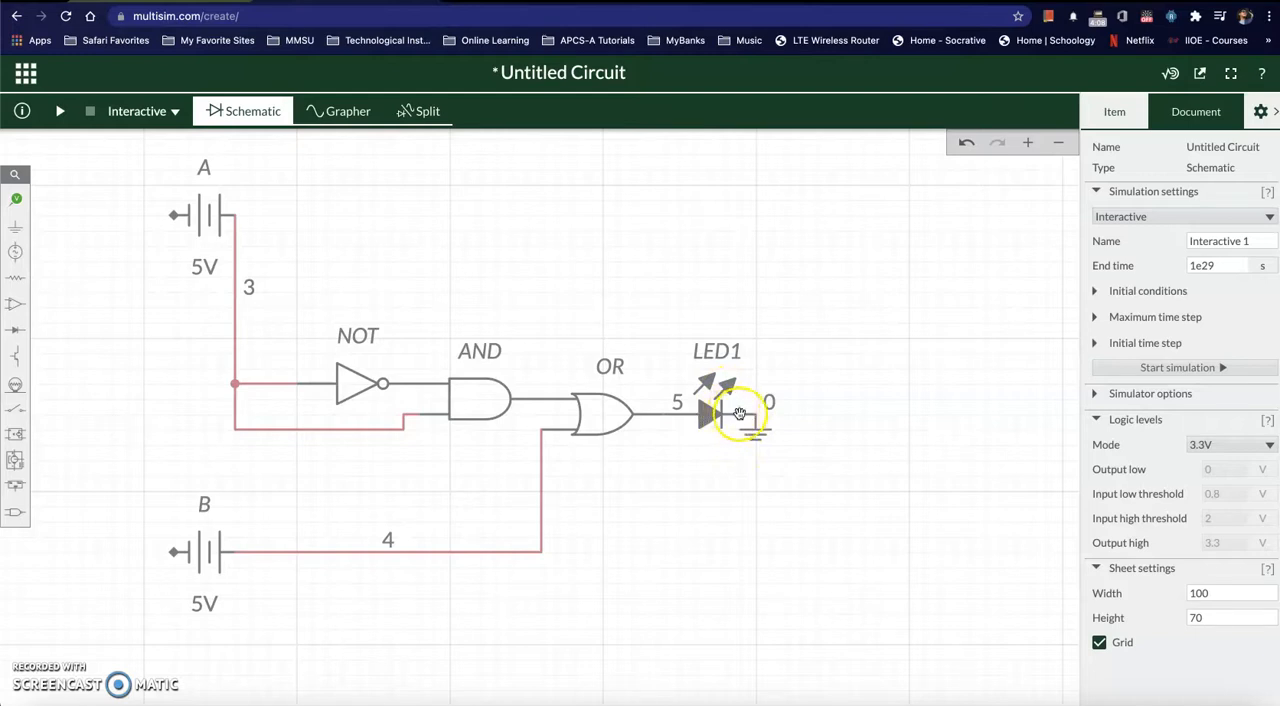
mouse_move(747, 427)
mouse_down()
mouse_move(763, 434)
mouse_move(753, 438)
mouse_up()
Step: Hide the net label on the wire between the OR gate and the LED, and set the LED's ID to Output
click(680, 402)
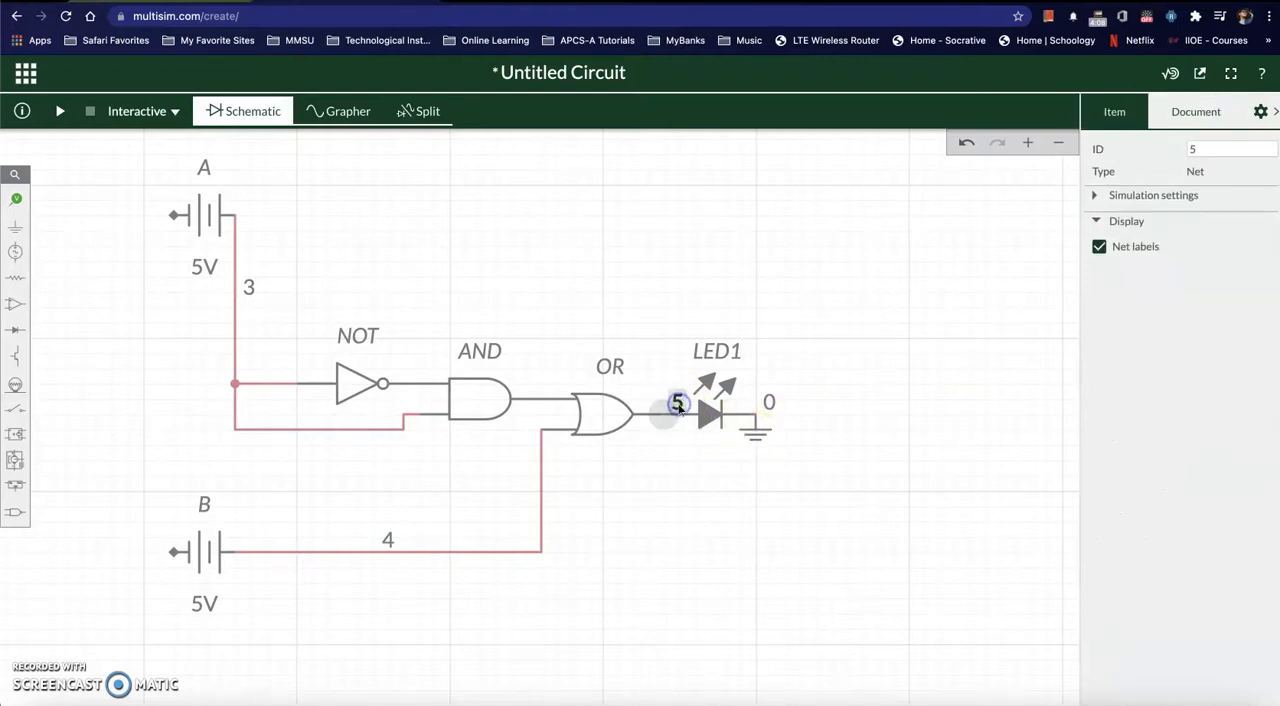
click(1101, 248)
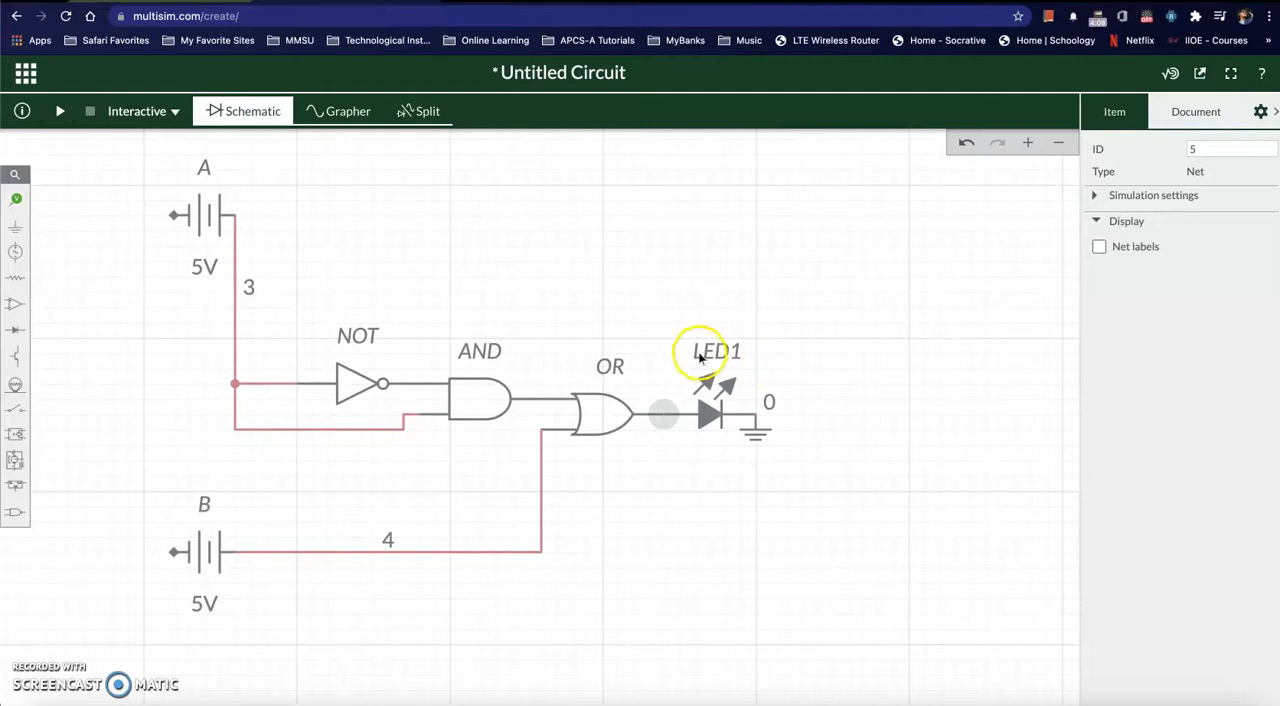
click(726, 394)
click(1109, 260)
click(1201, 148)
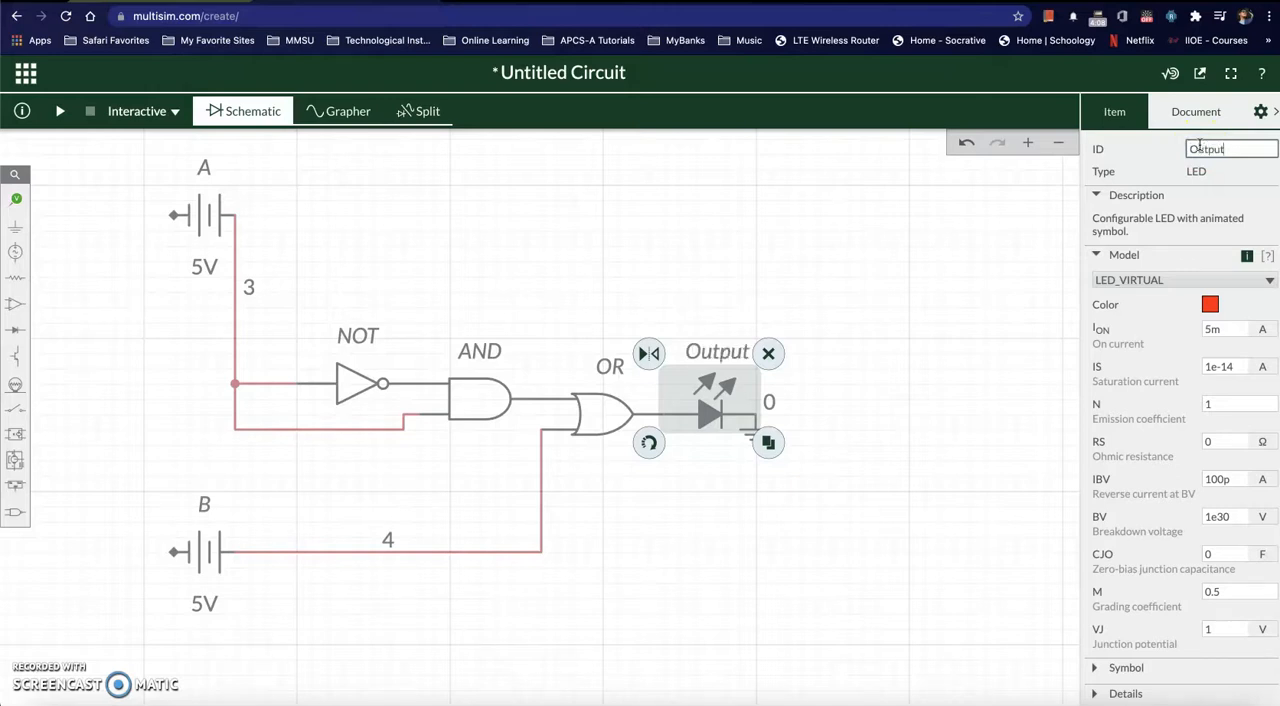
click(989, 514)
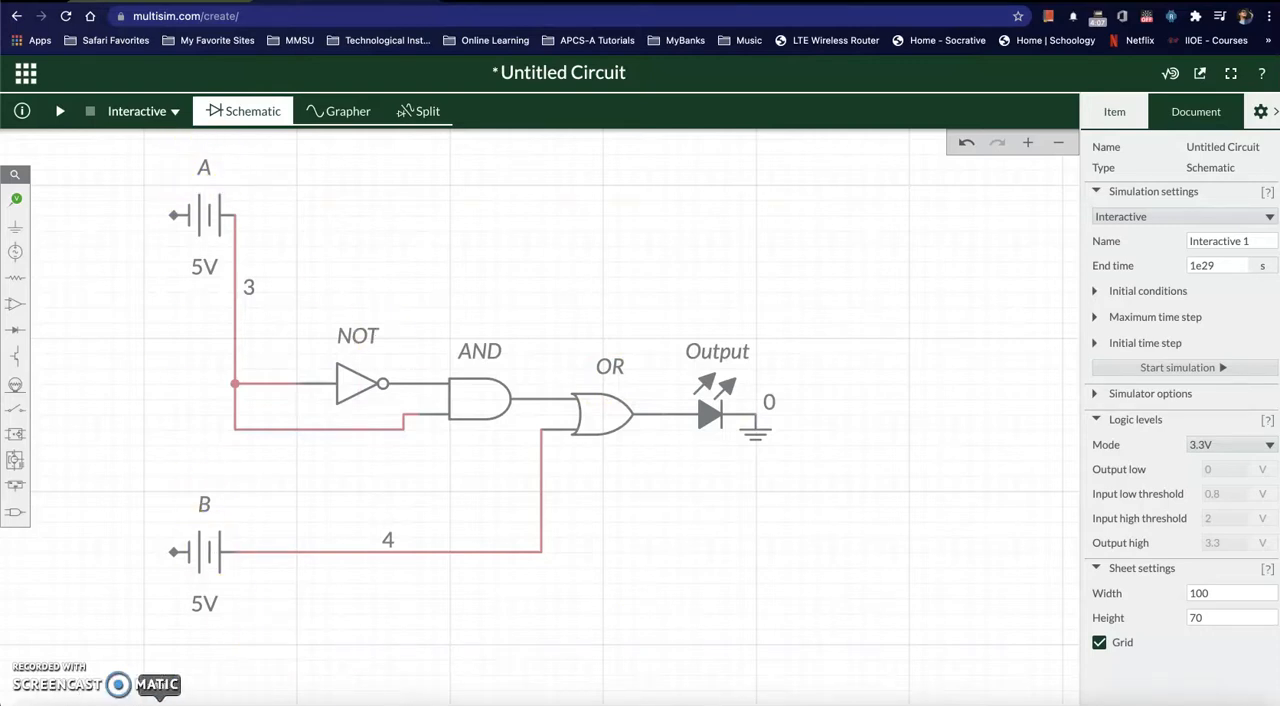
Step: Switch to the Word document, examine the truth table in Table 2.11 against the A and B inputs, and return to Multisim Live
click(711, 698)
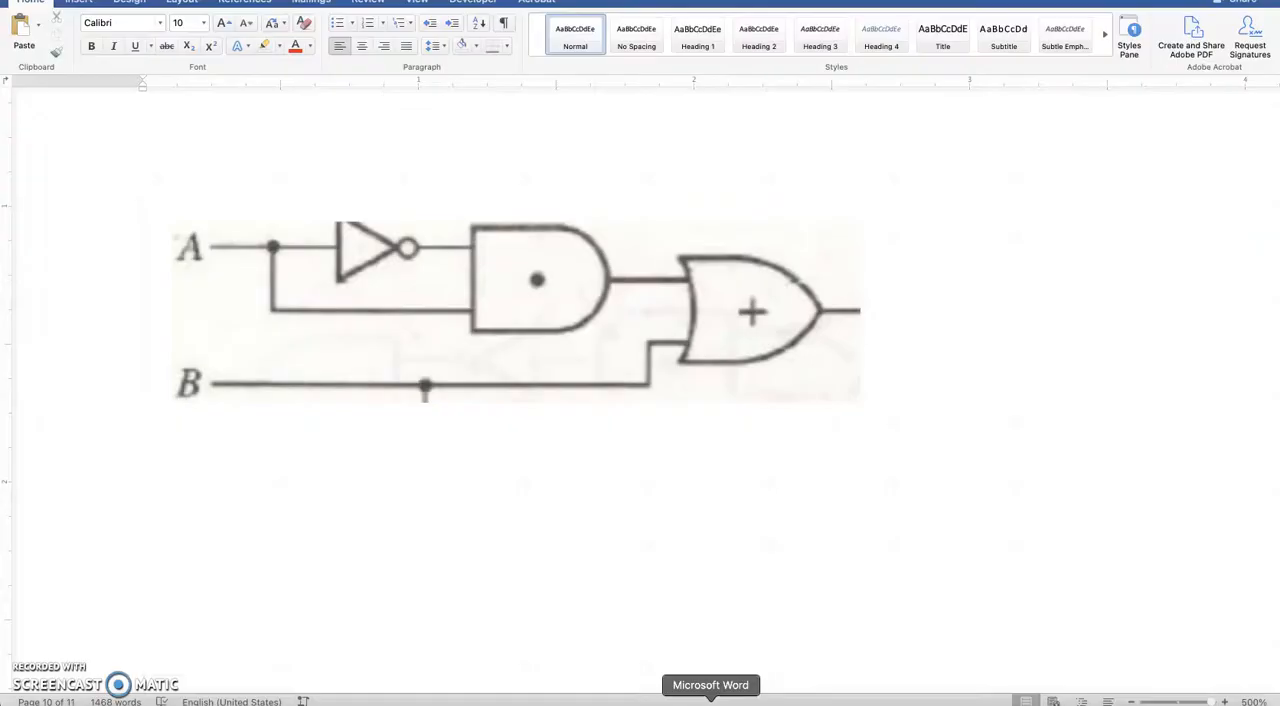
scroll(740, 420, up, 3)
scroll(739, 420, up, 15)
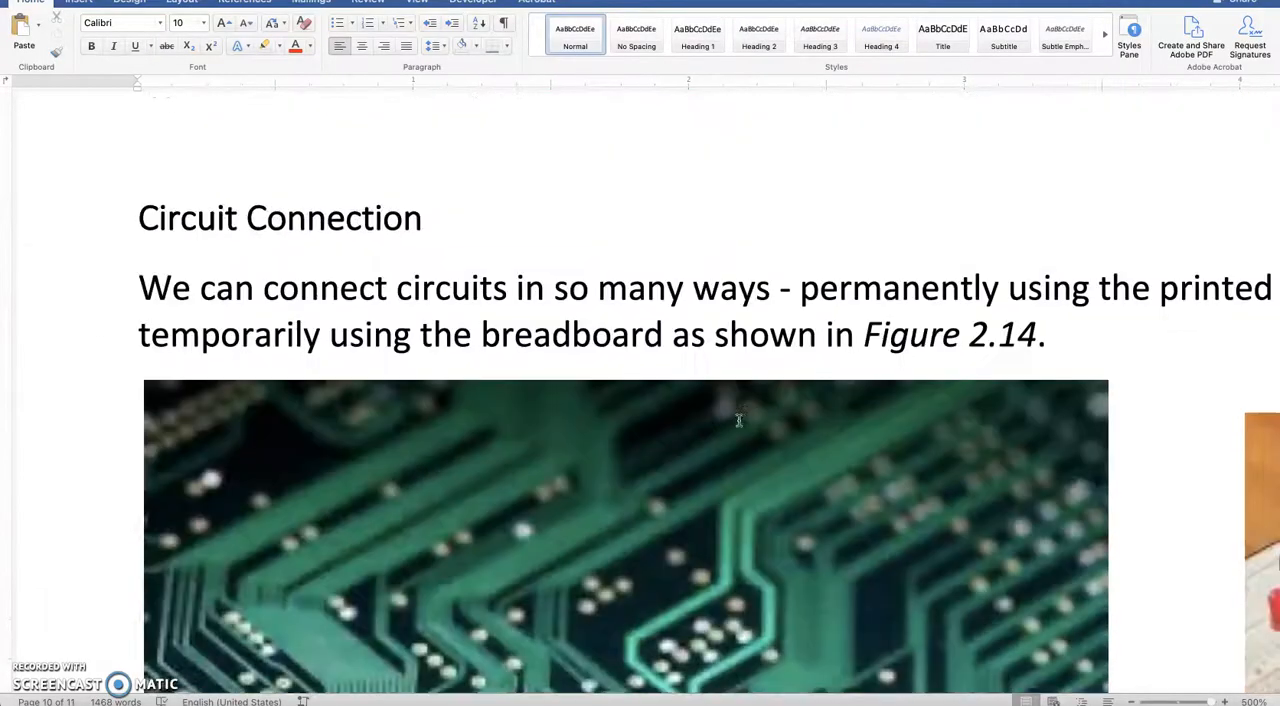
scroll(739, 420, up, 15)
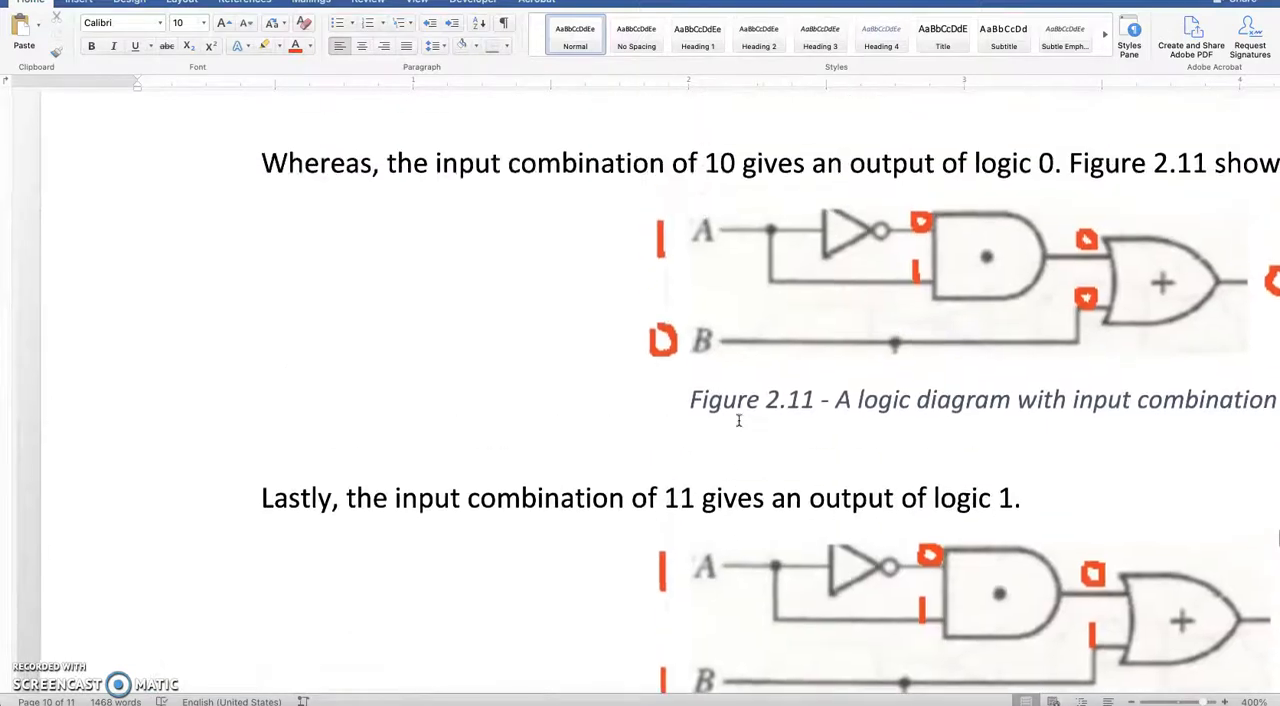
scroll(739, 420, up, 5)
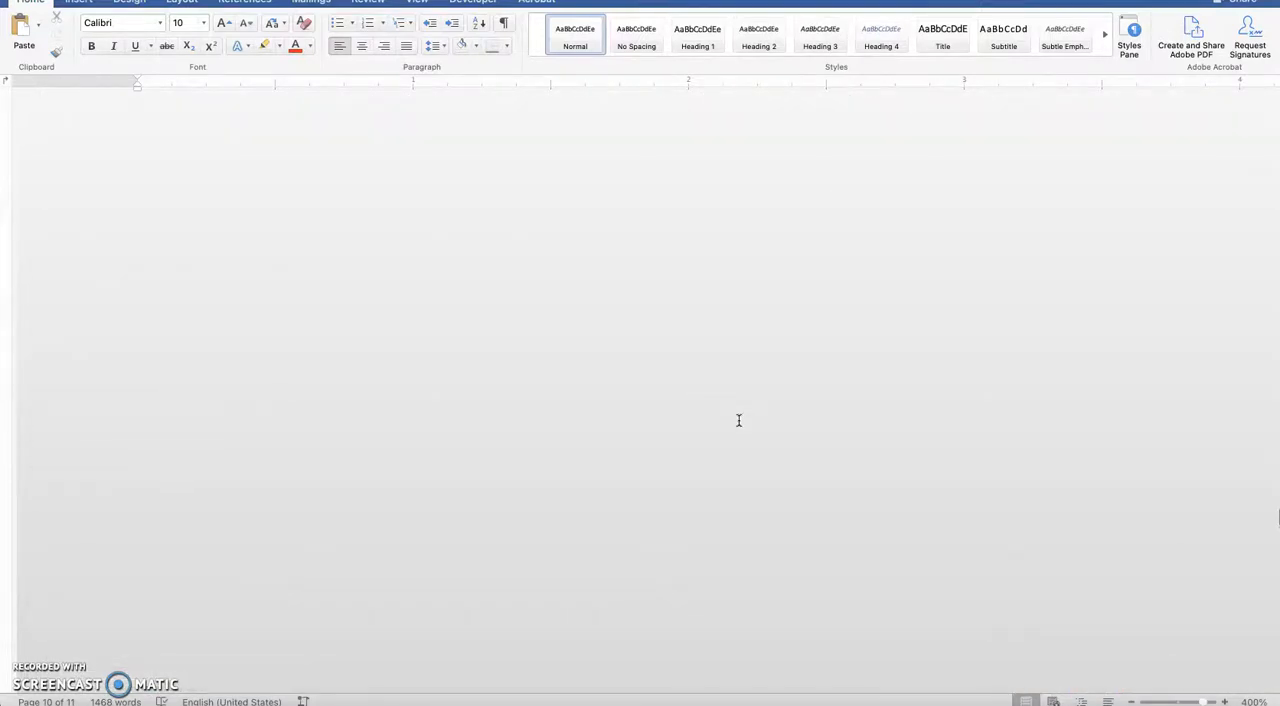
scroll(739, 420, down, 5)
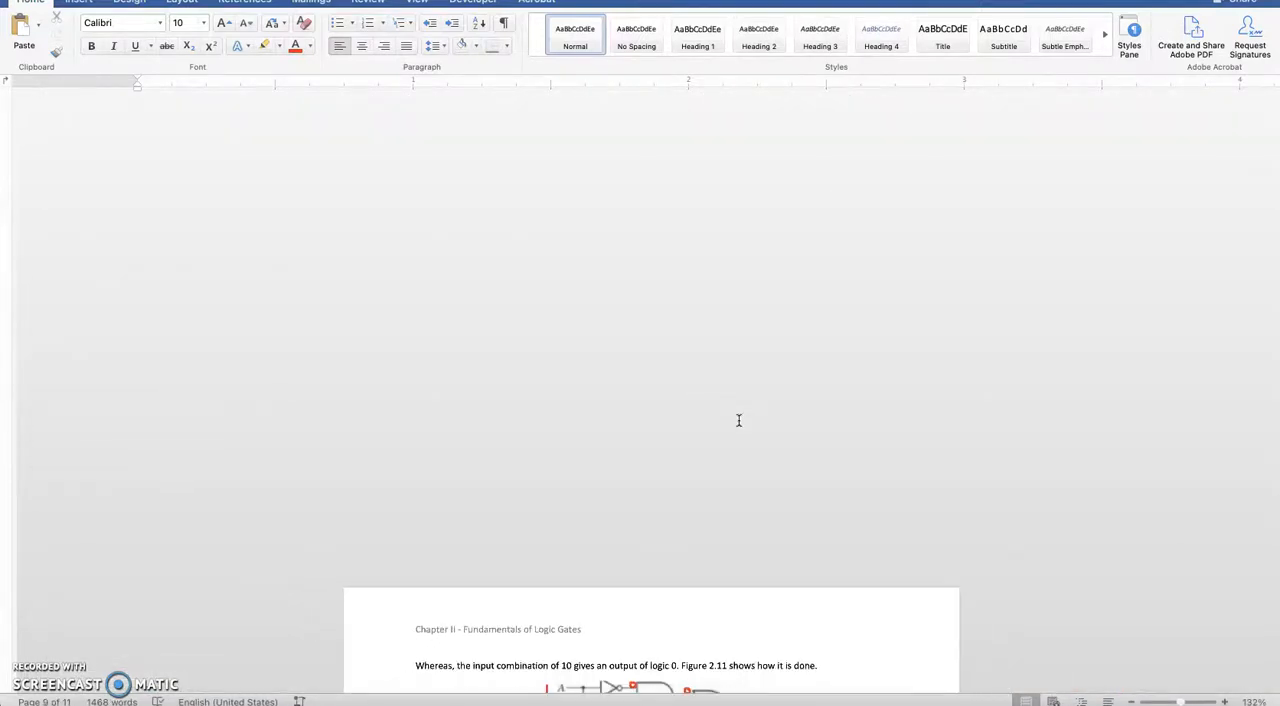
scroll(739, 420, down, 3)
scroll(526, 463, up, 5)
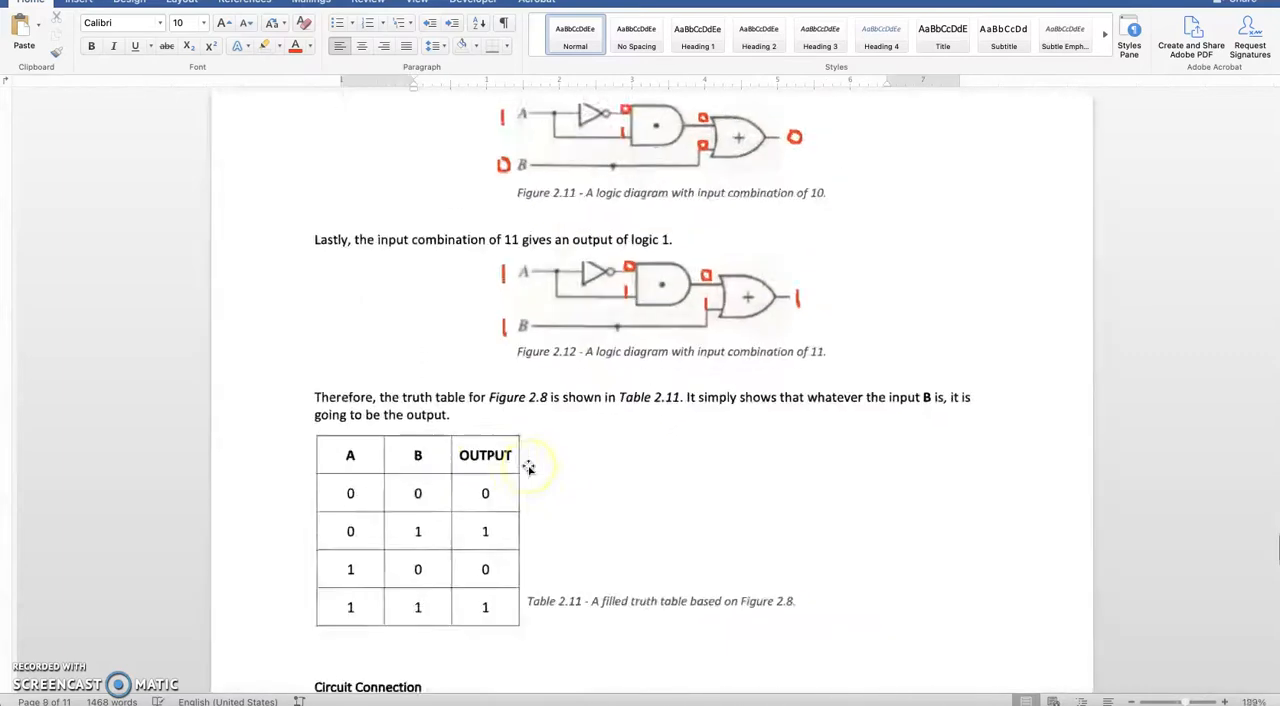
scroll(528, 468, down, 3)
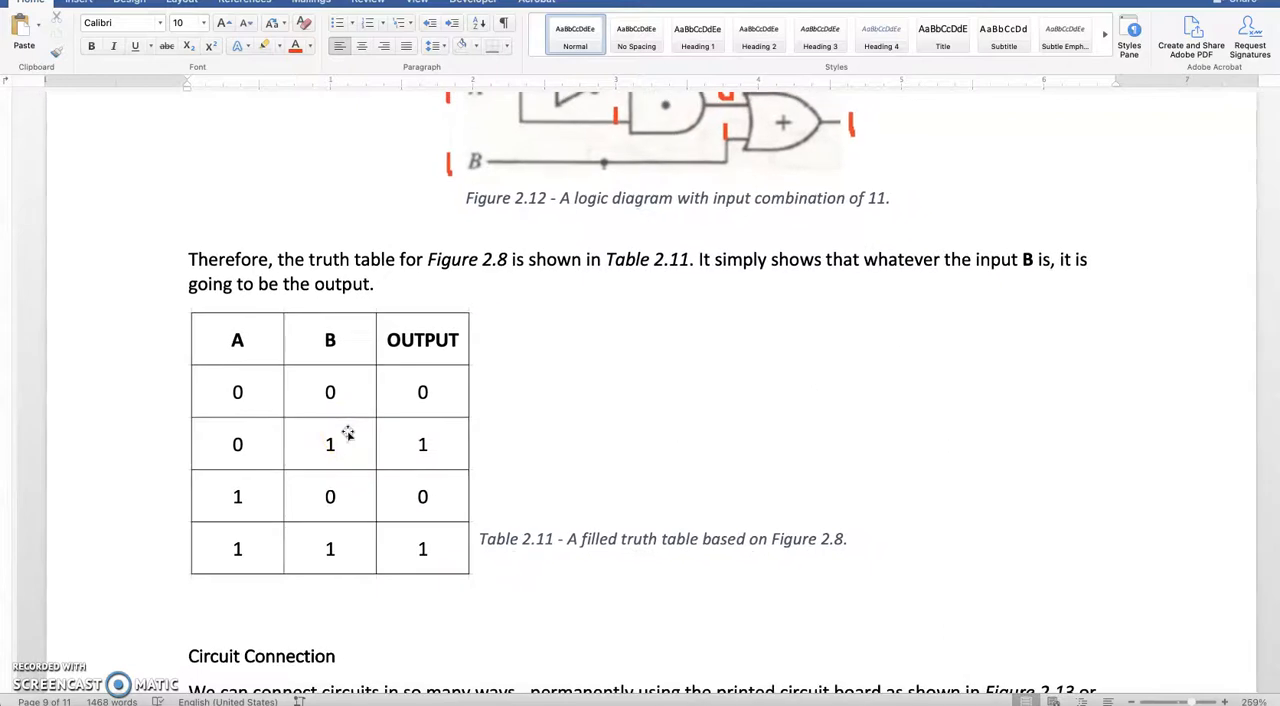
scroll(446, 498, down, 3)
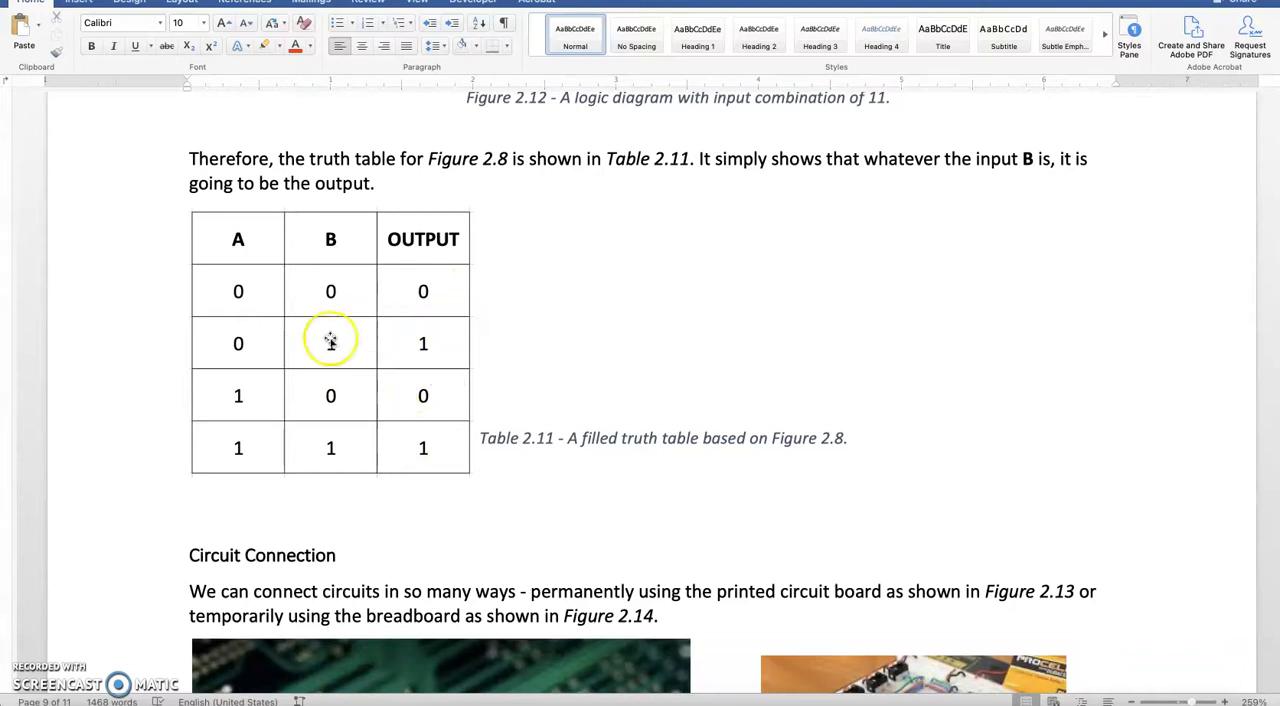
click(273, 486)
key(super+Tab)
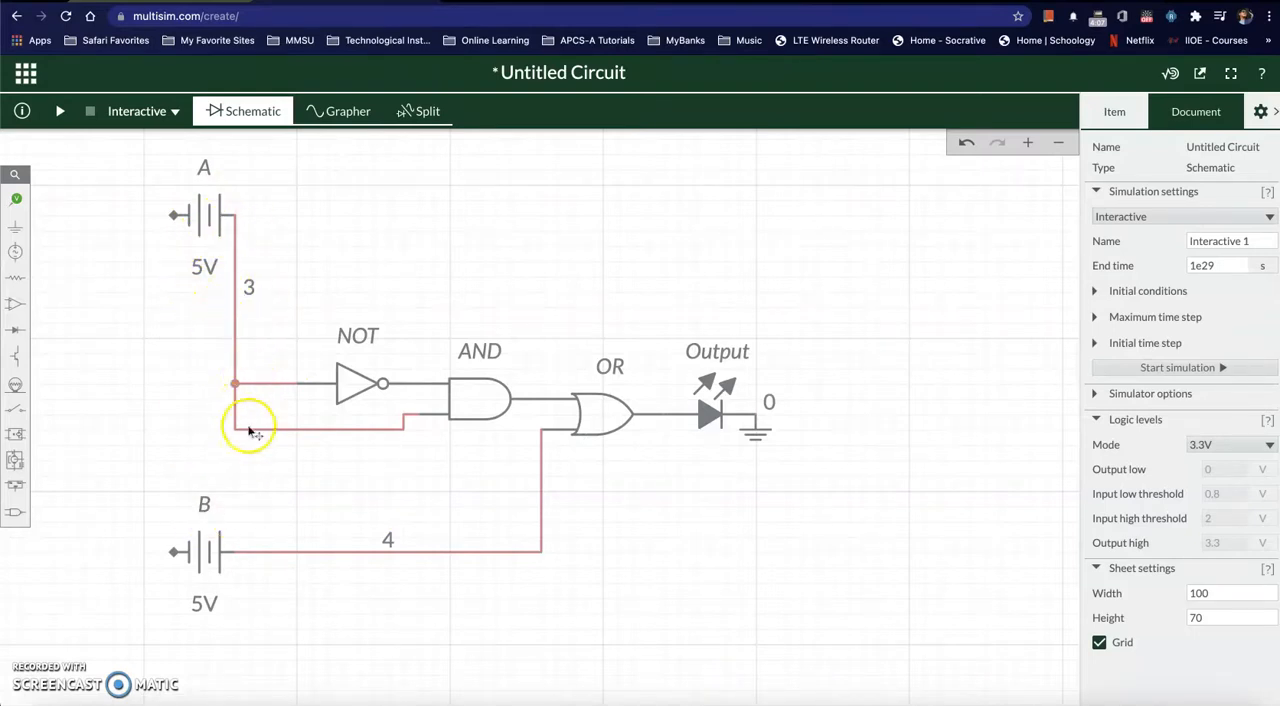
key(super+Tab)
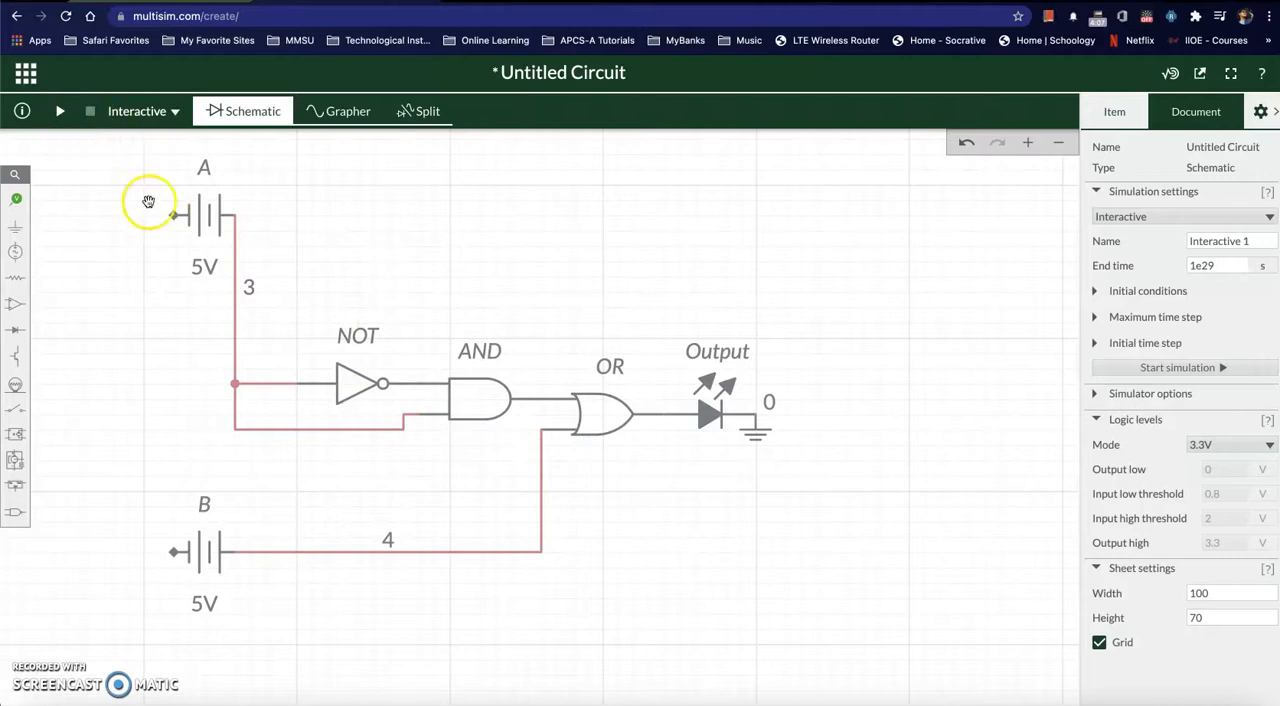
Step: Run the interactive simulation with sources A and B both wired to the gates, and stop it
click(60, 114)
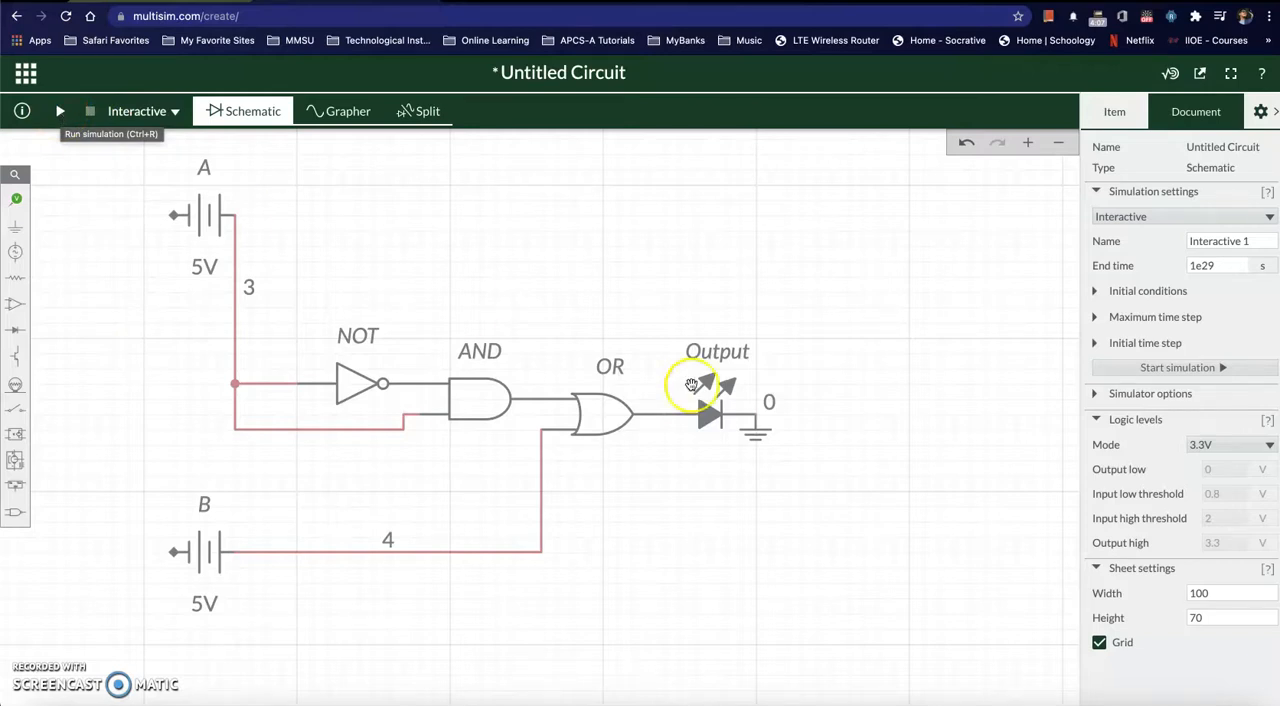
click(60, 114)
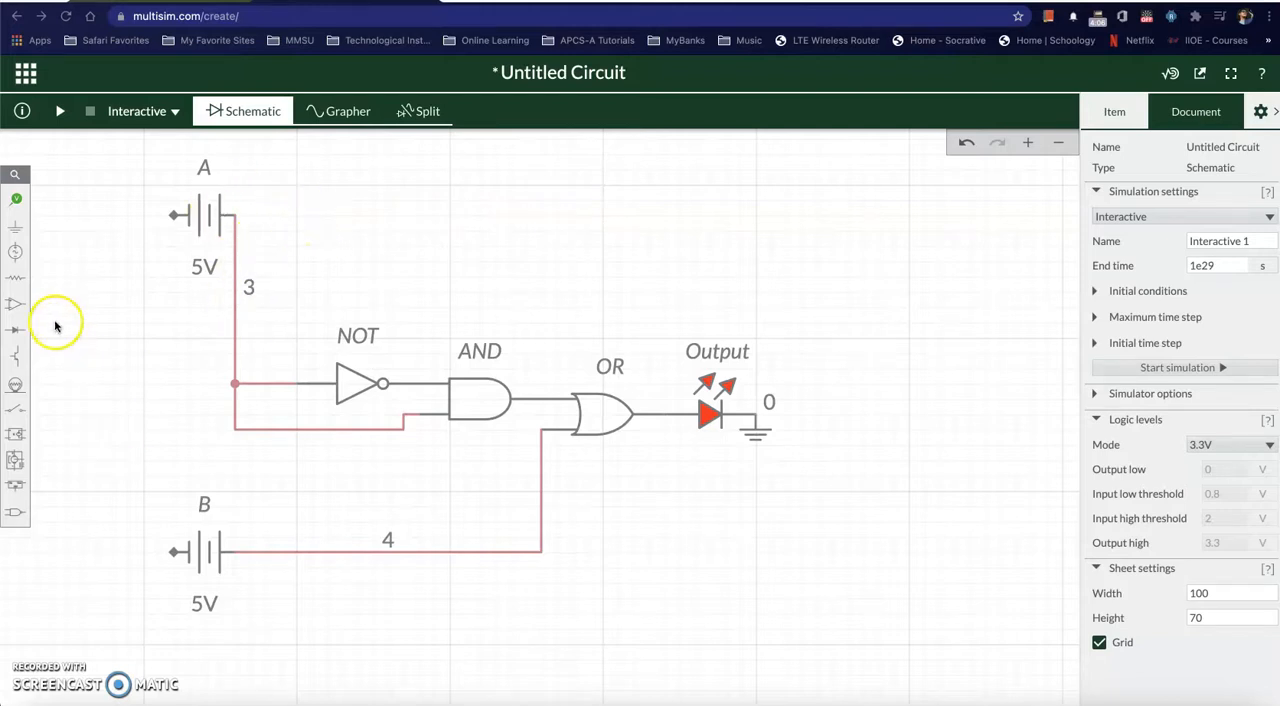
Step: Place one ground below and to the left of source A and a duplicate above and to the left of source B
click(15, 229)
click(74, 264)
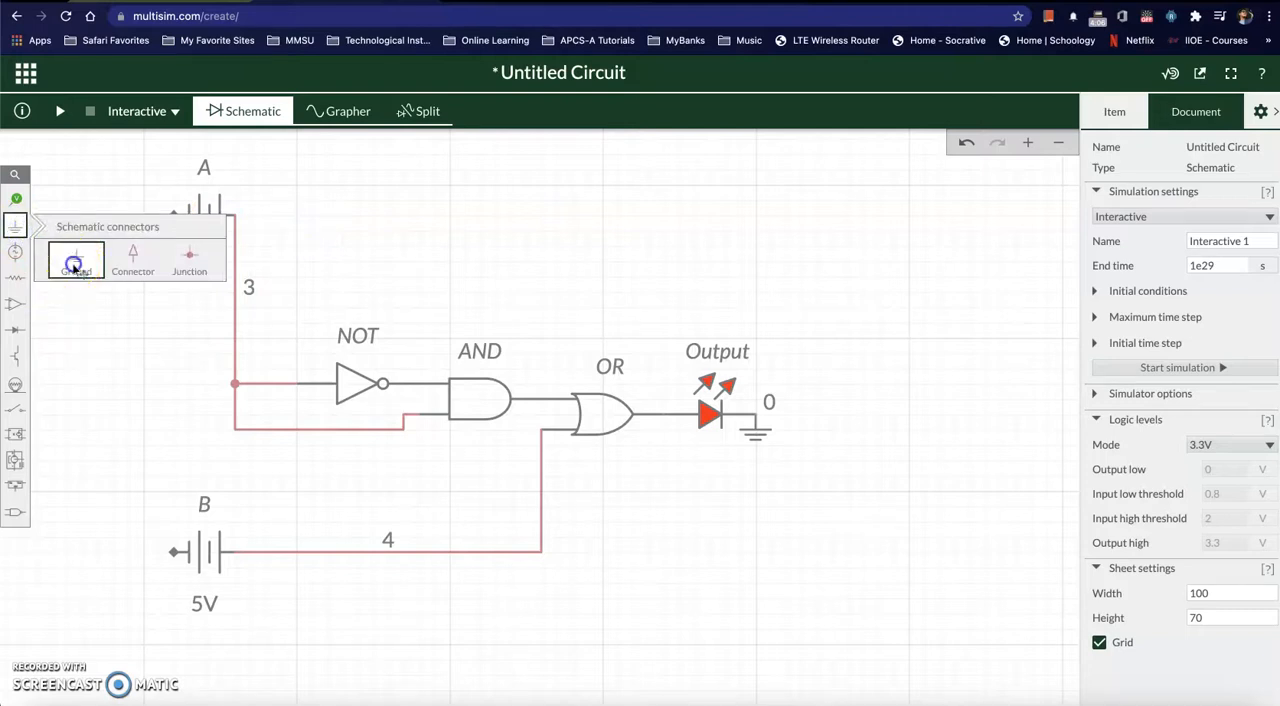
click(120, 274)
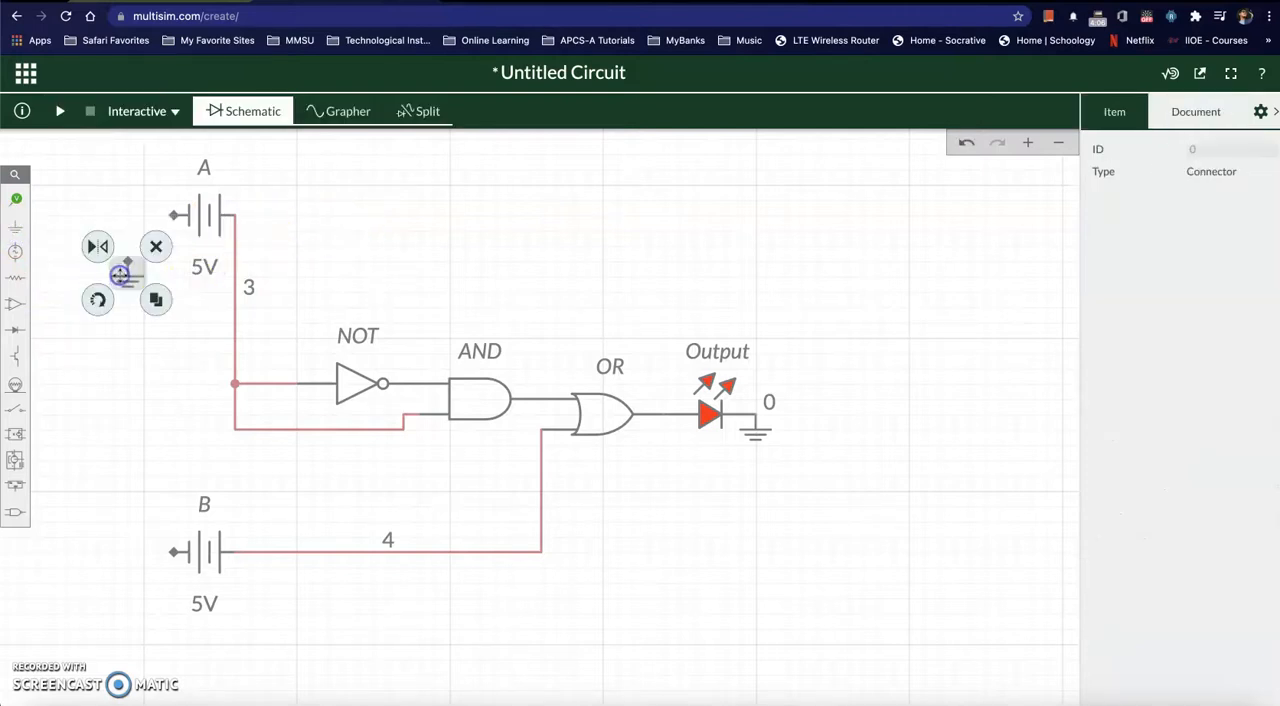
click(155, 302)
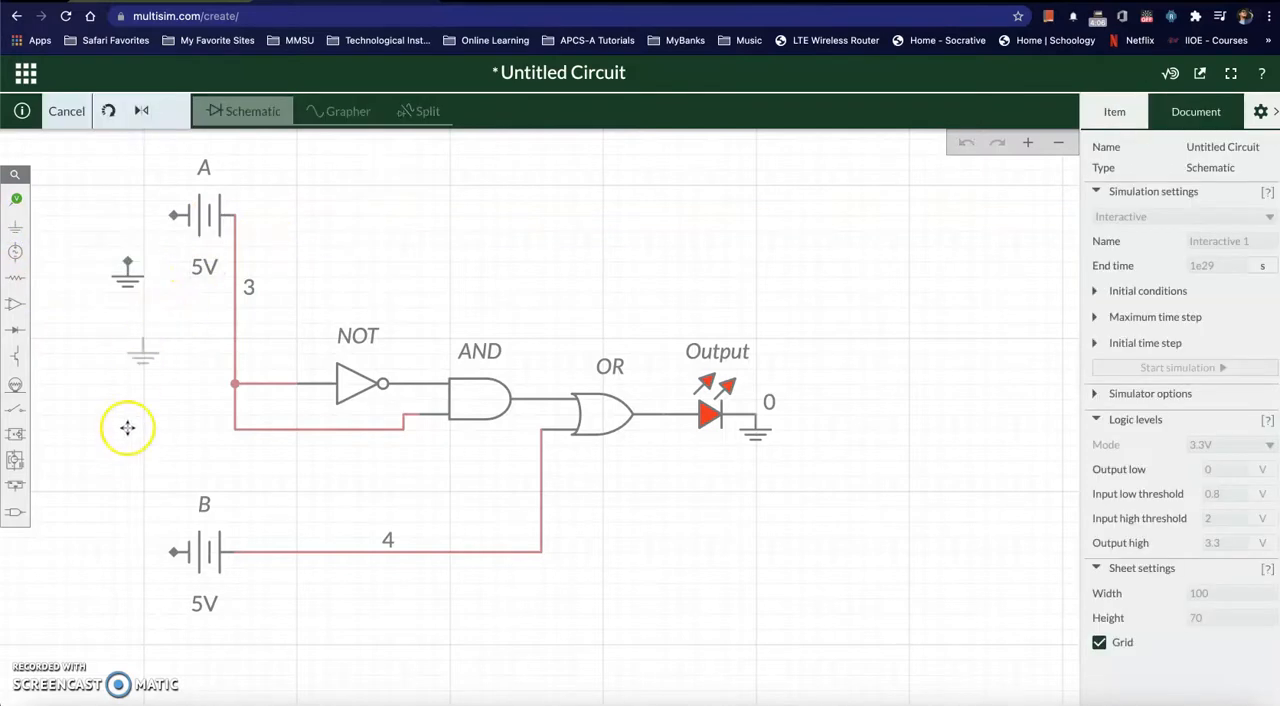
click(119, 480)
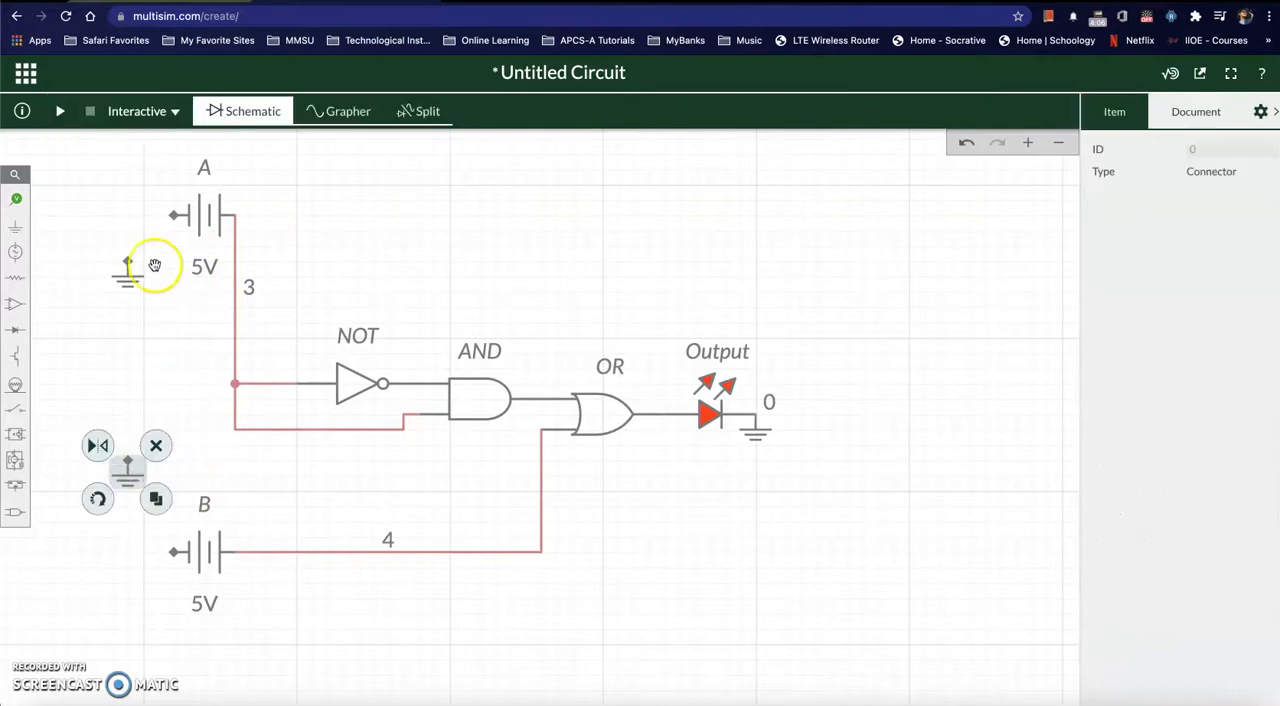
click(139, 412)
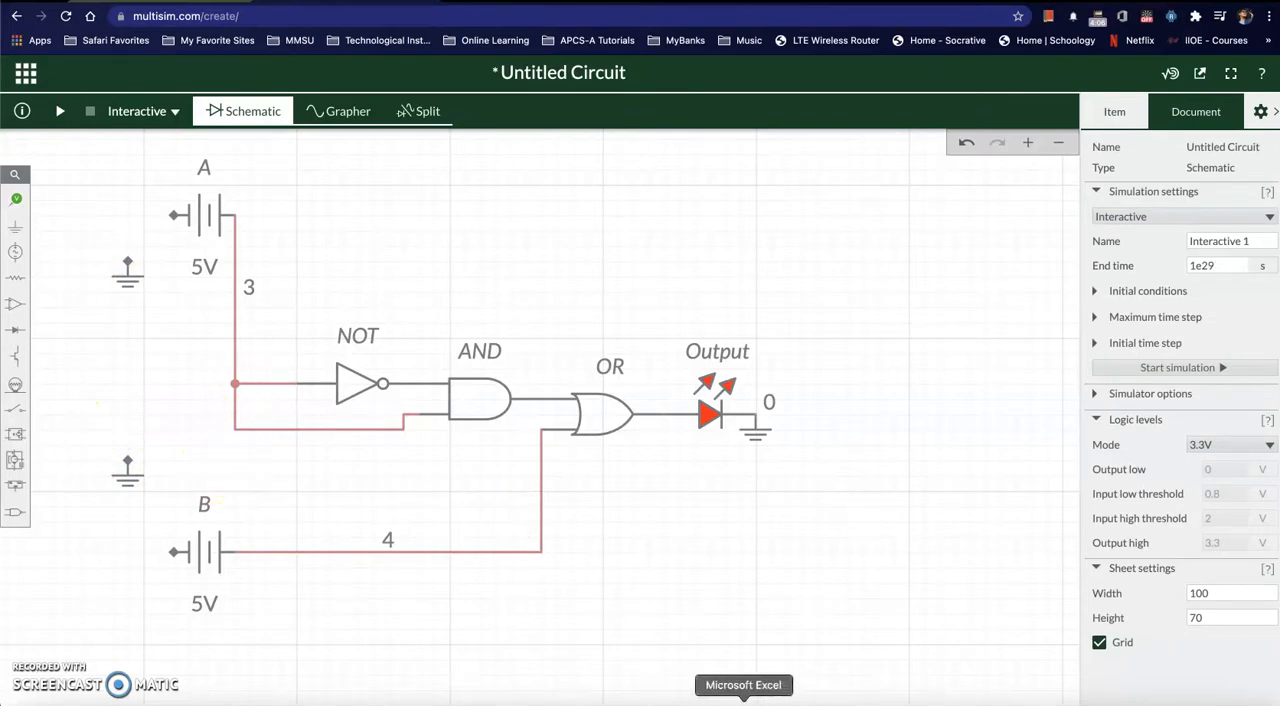
Step: After checking the Word truth table, delete source A's wire and connect the upper ground to the NOT gate's input corner instead
click(712, 702)
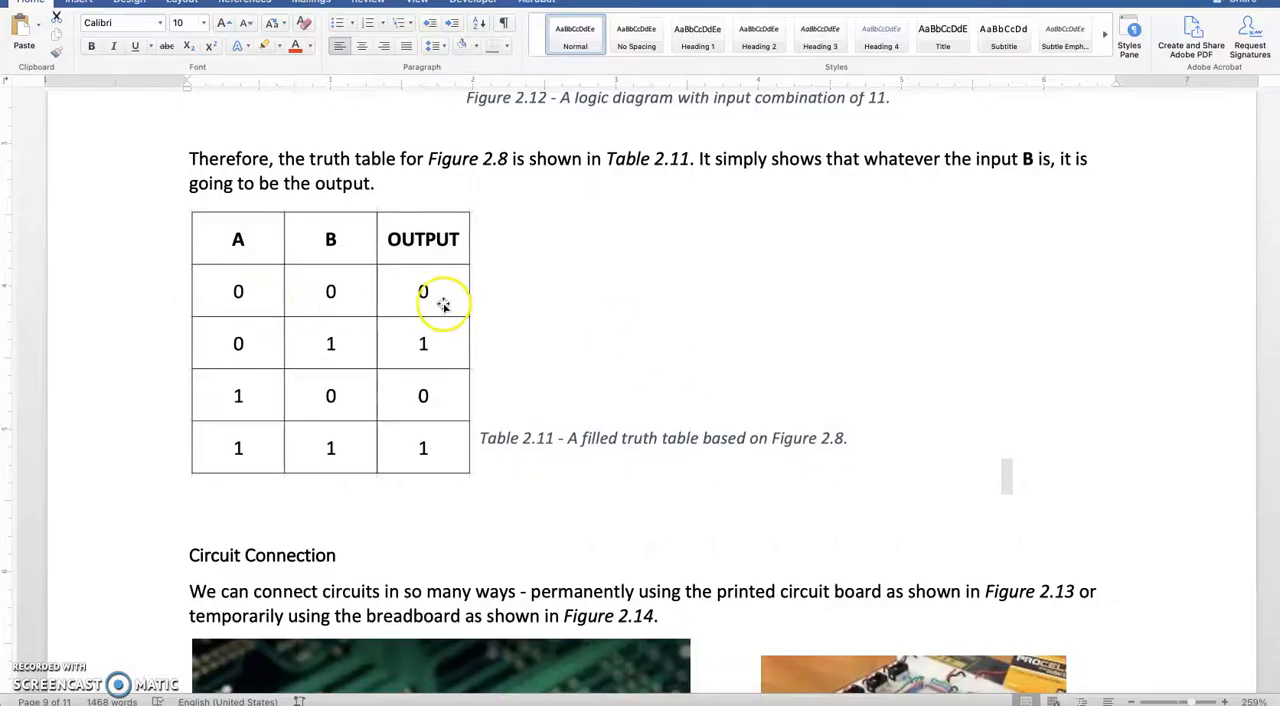
key(super+Tab)
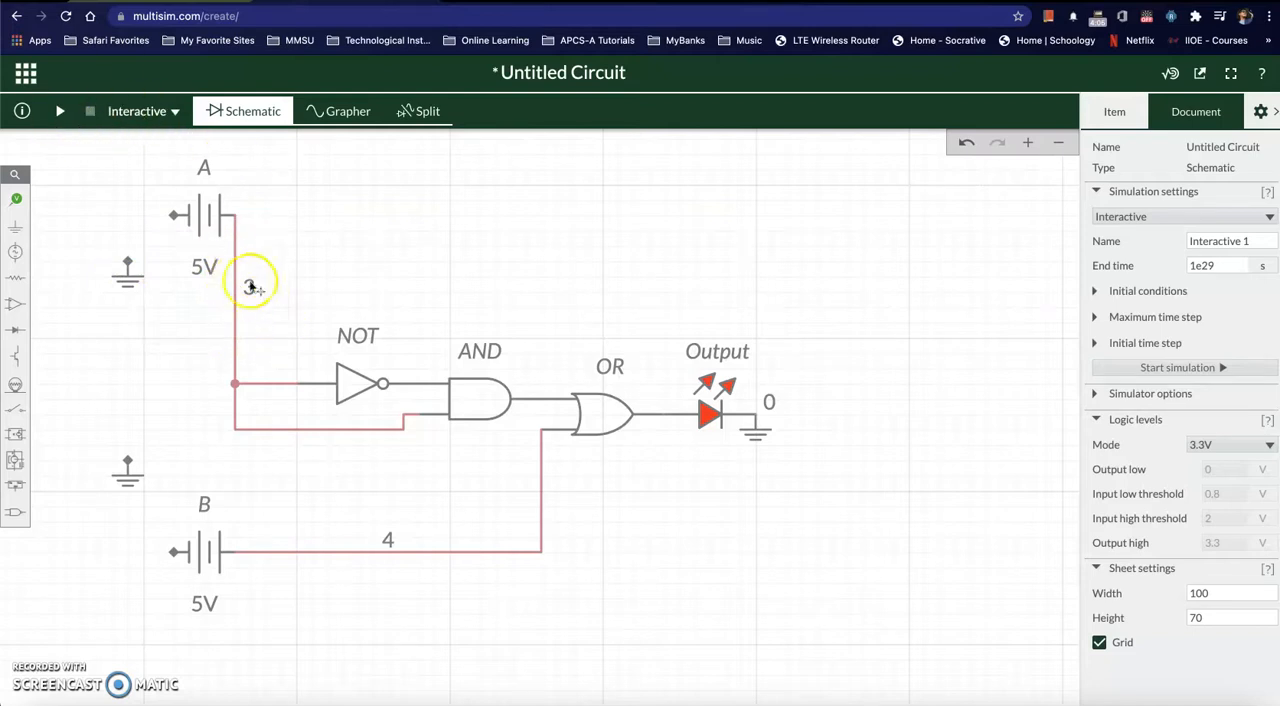
click(236, 315)
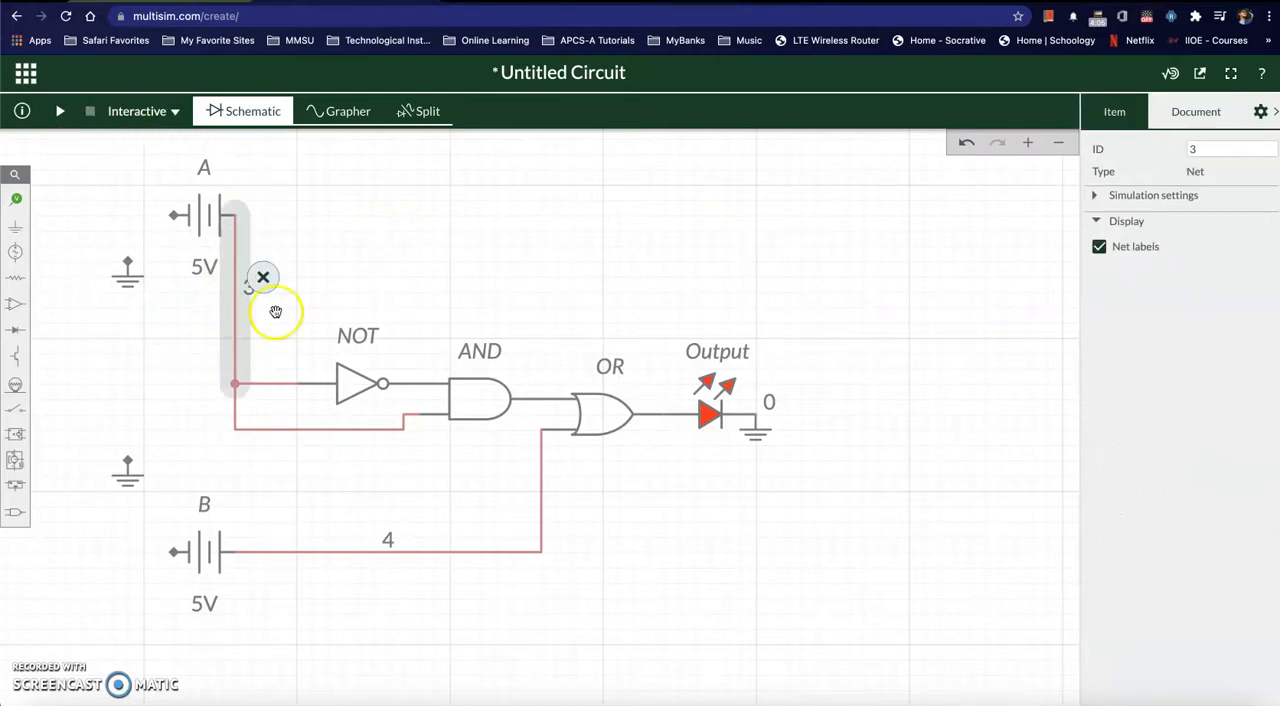
click(263, 278)
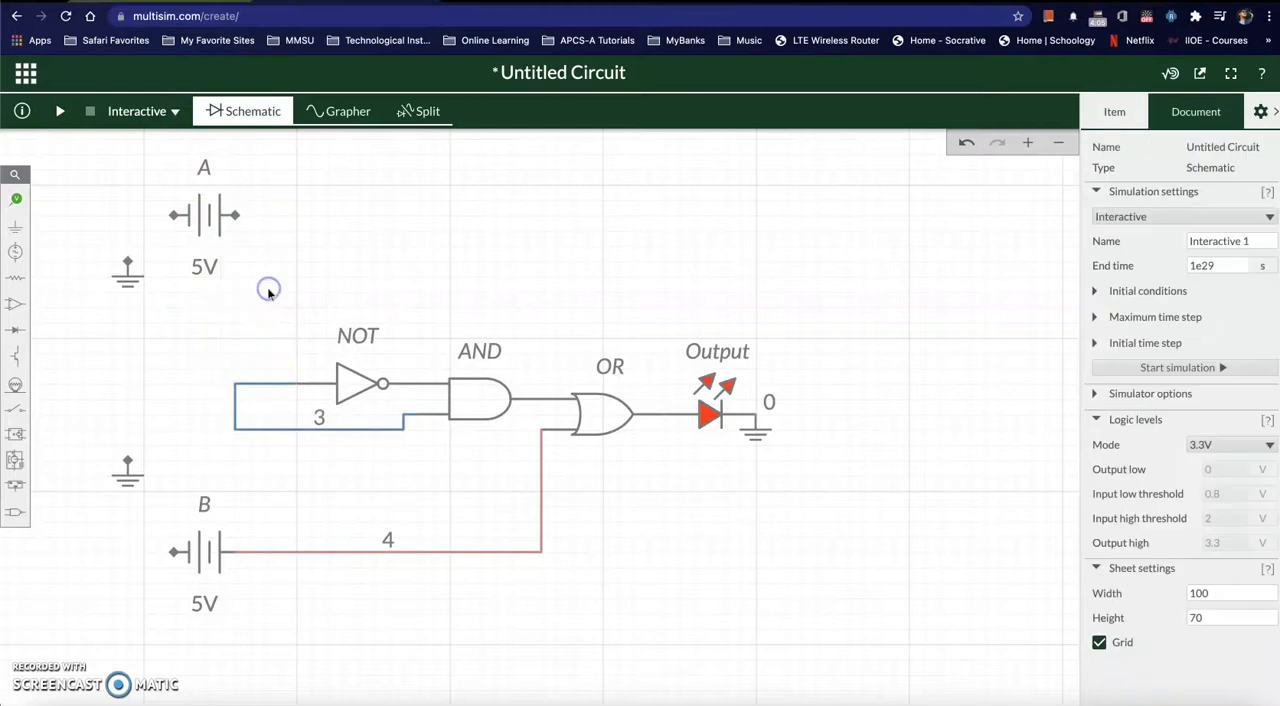
click(127, 261)
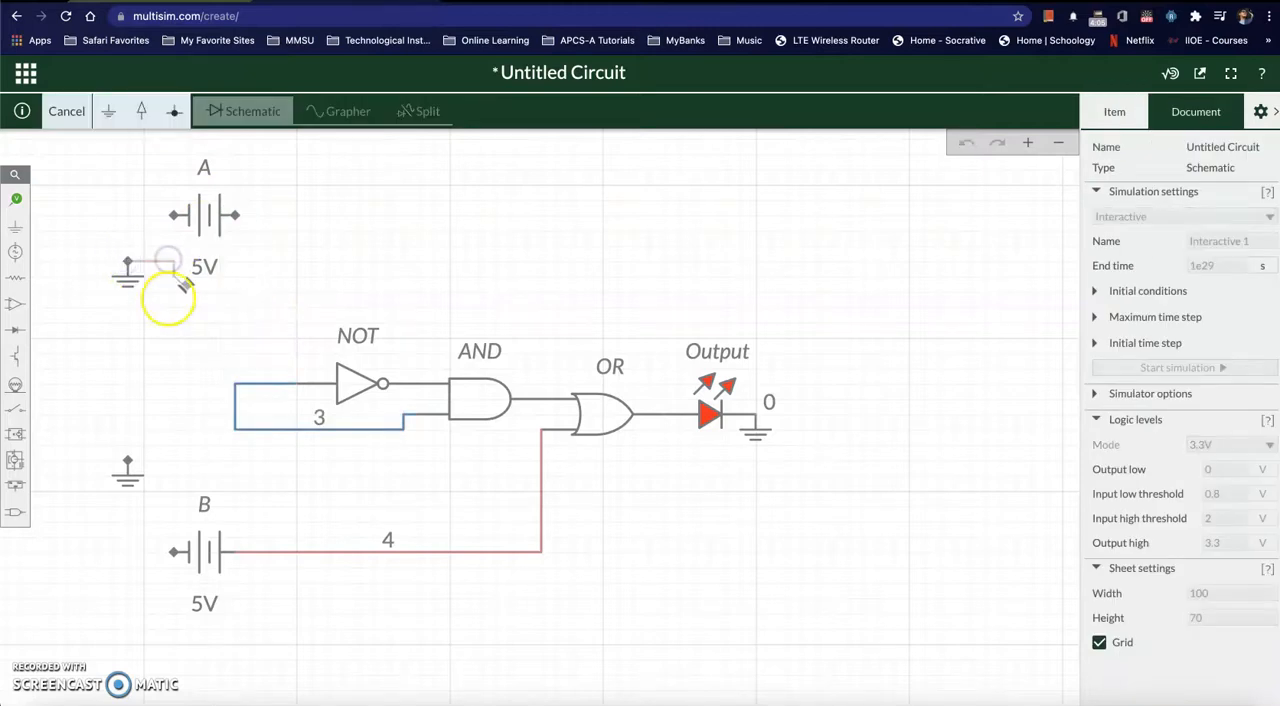
click(232, 386)
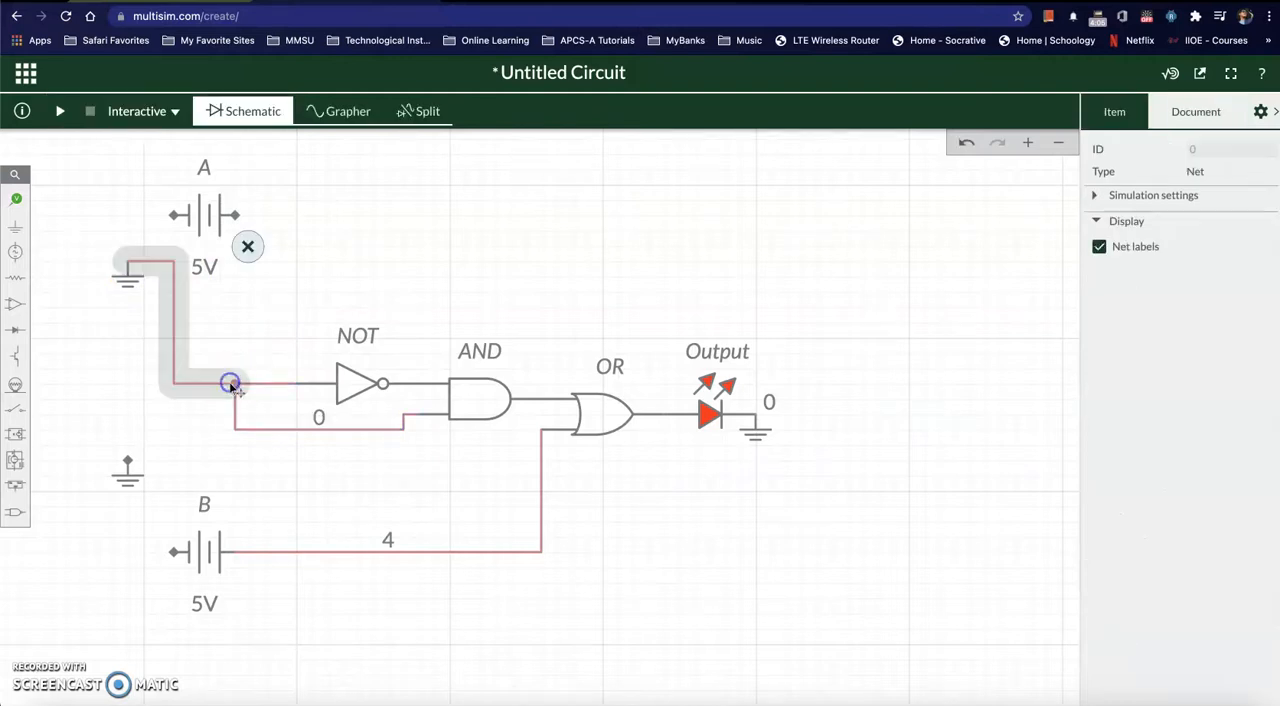
Step: Delete source B's wire to the OR gate and connect the lower ground to the OR gate's free input instead
click(300, 552)
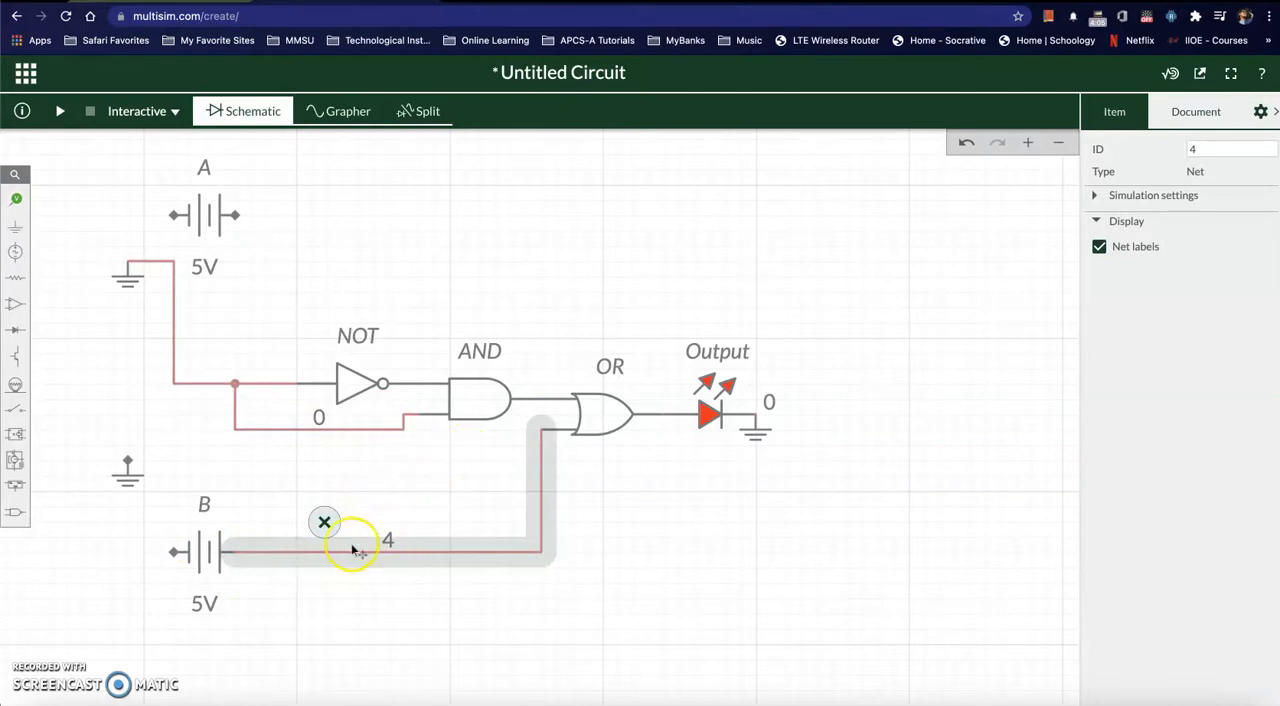
click(326, 521)
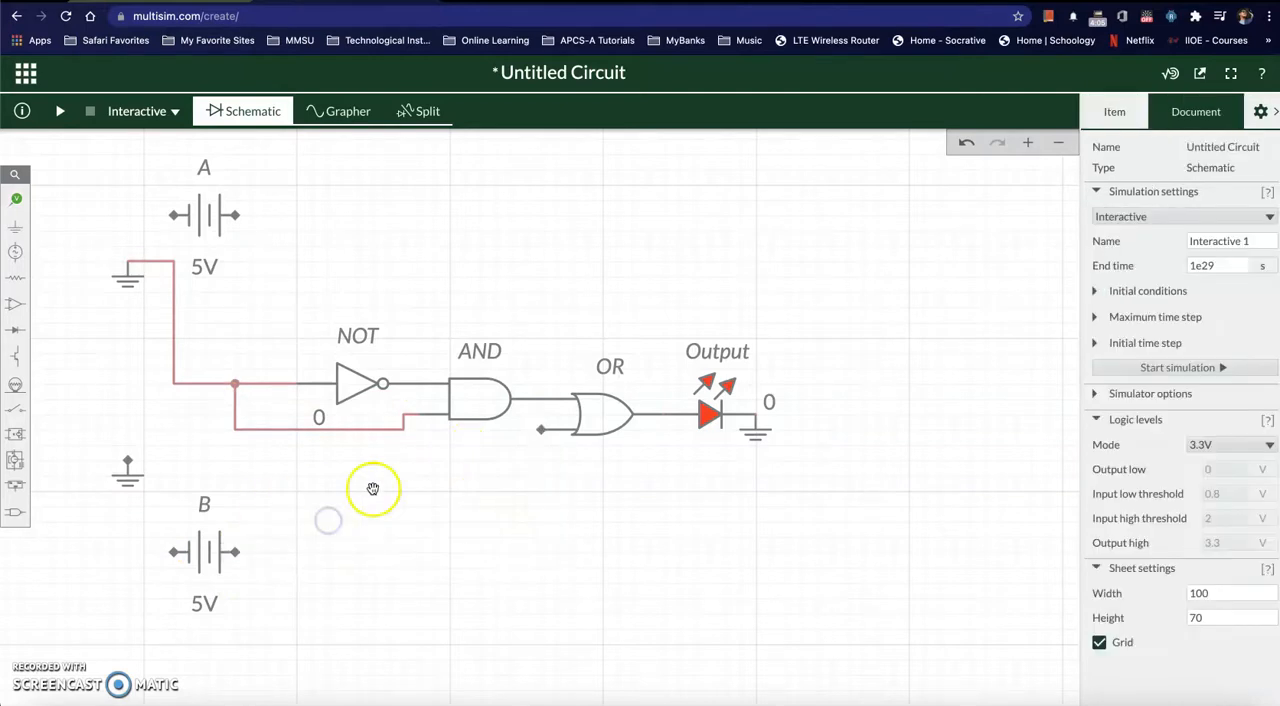
click(130, 461)
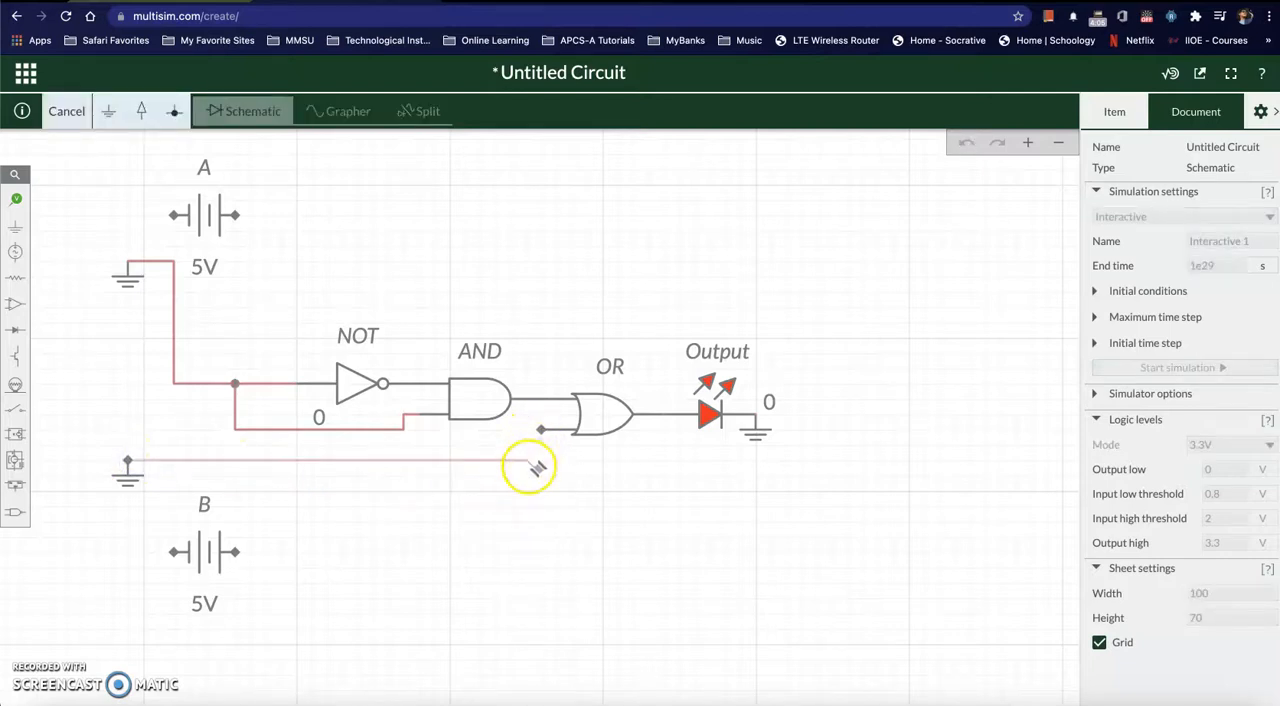
click(526, 458)
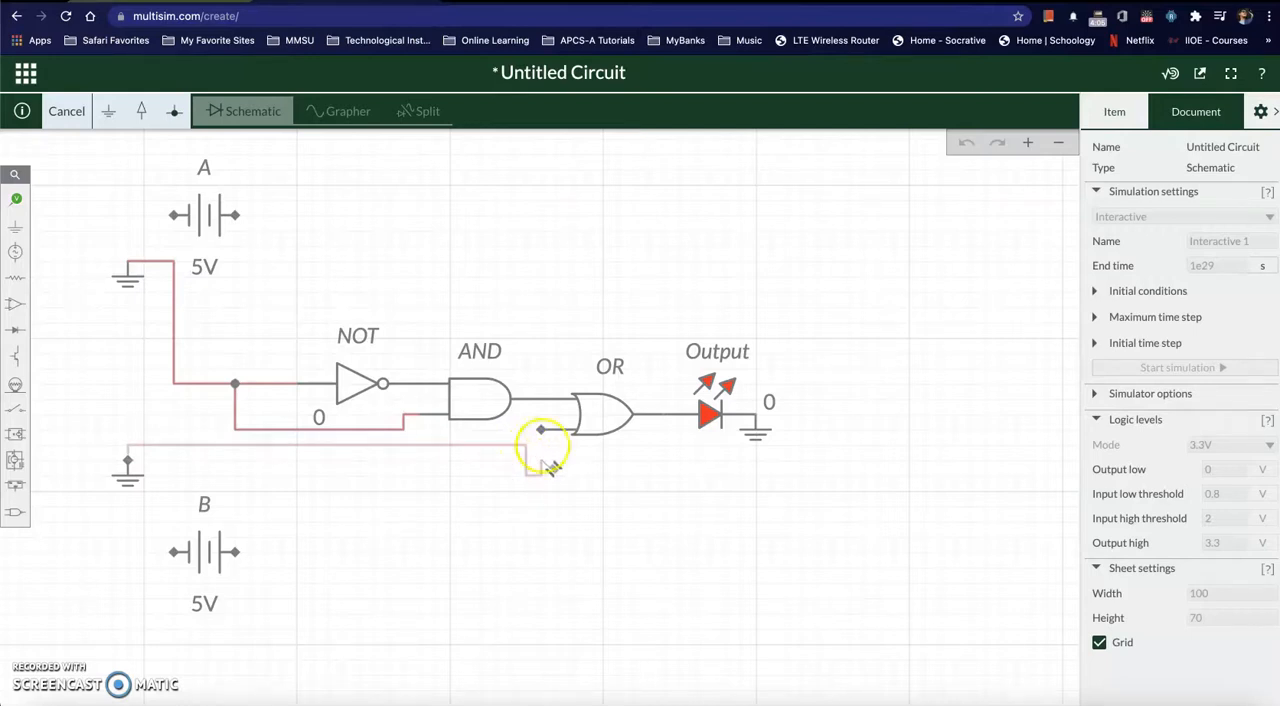
click(541, 432)
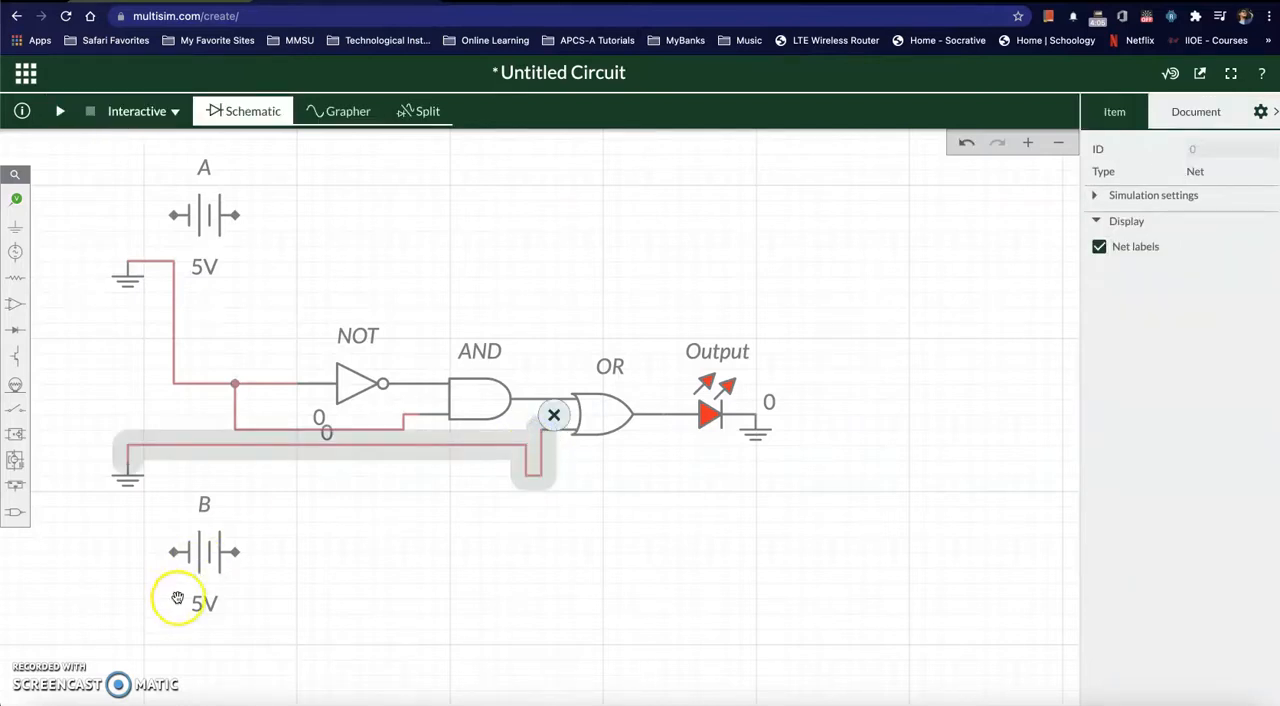
click(549, 617)
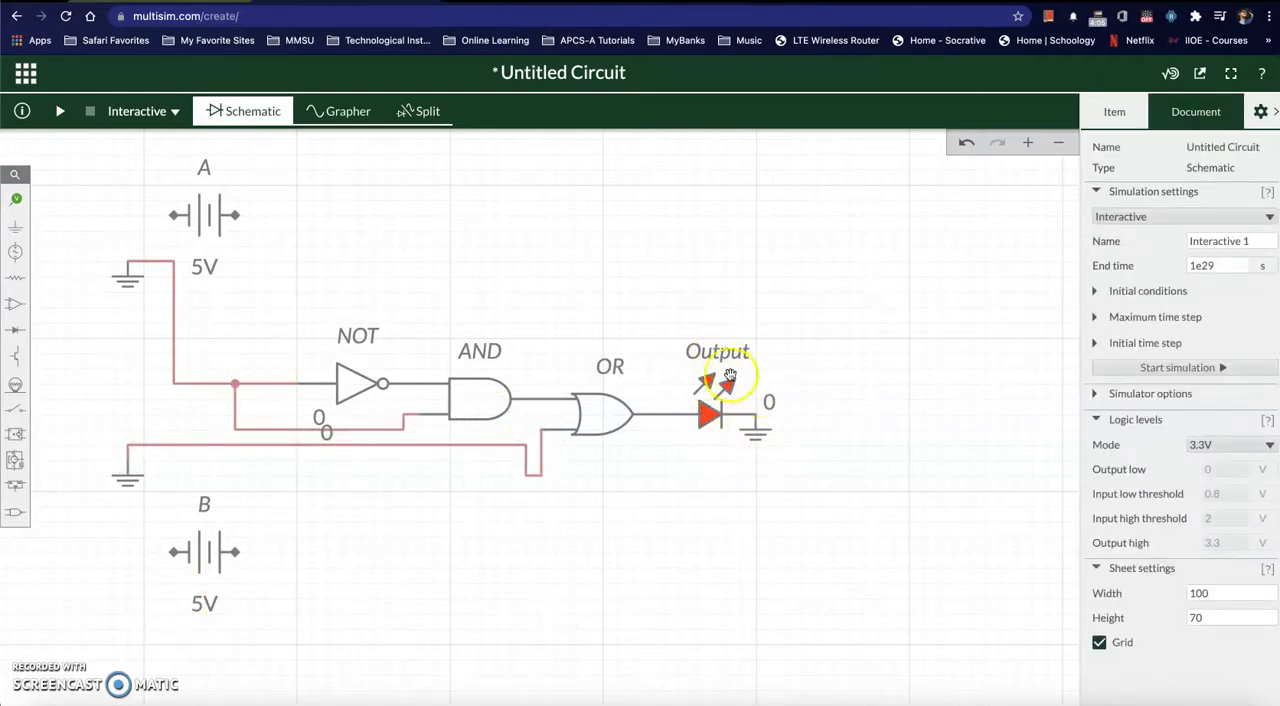
Step: Run the interactive simulation with both inputs grounded, check it against Table 2.11 in the Word document, and return to Multisim Live
click(60, 112)
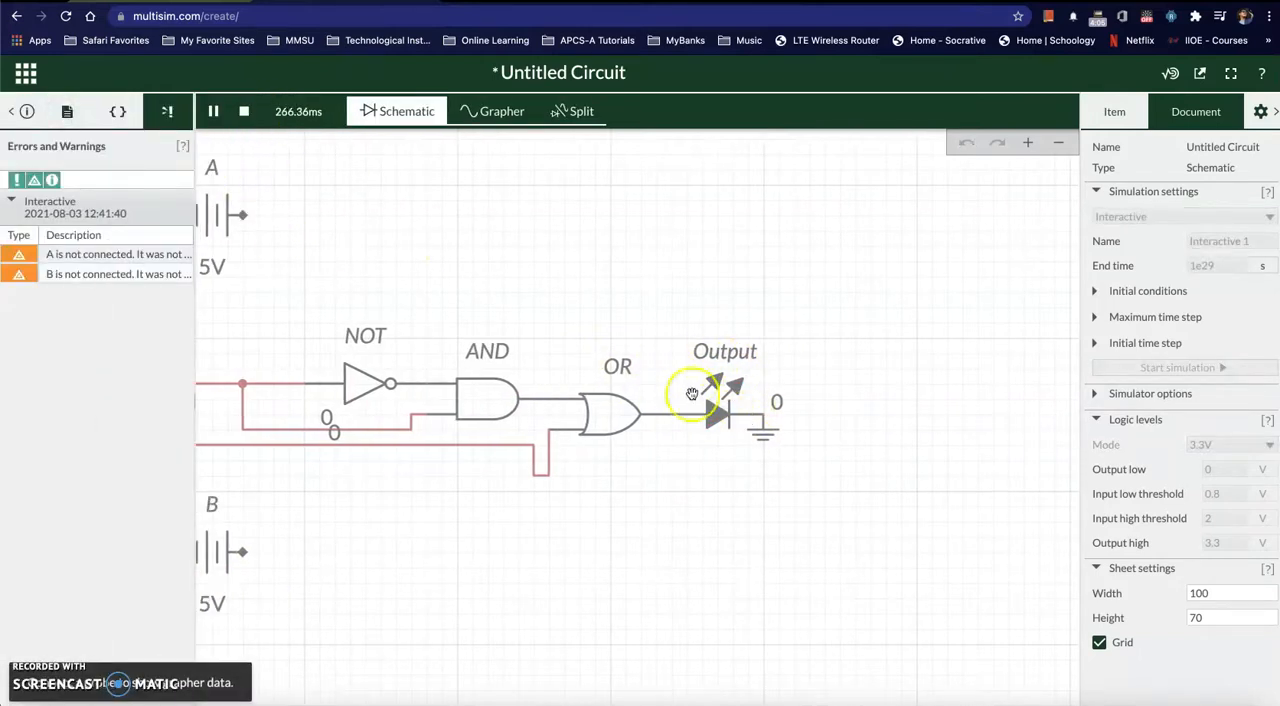
click(22, 113)
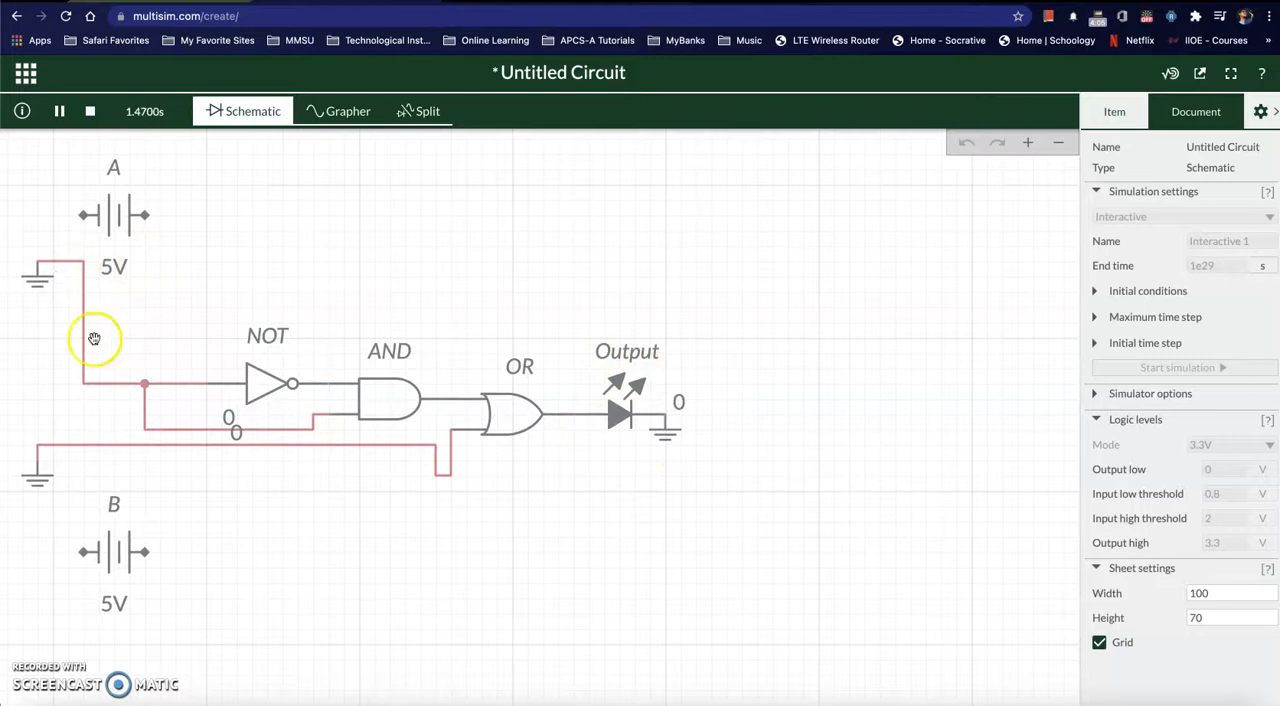
scroll(128, 365, up, 5)
scroll(128, 365, down, 2)
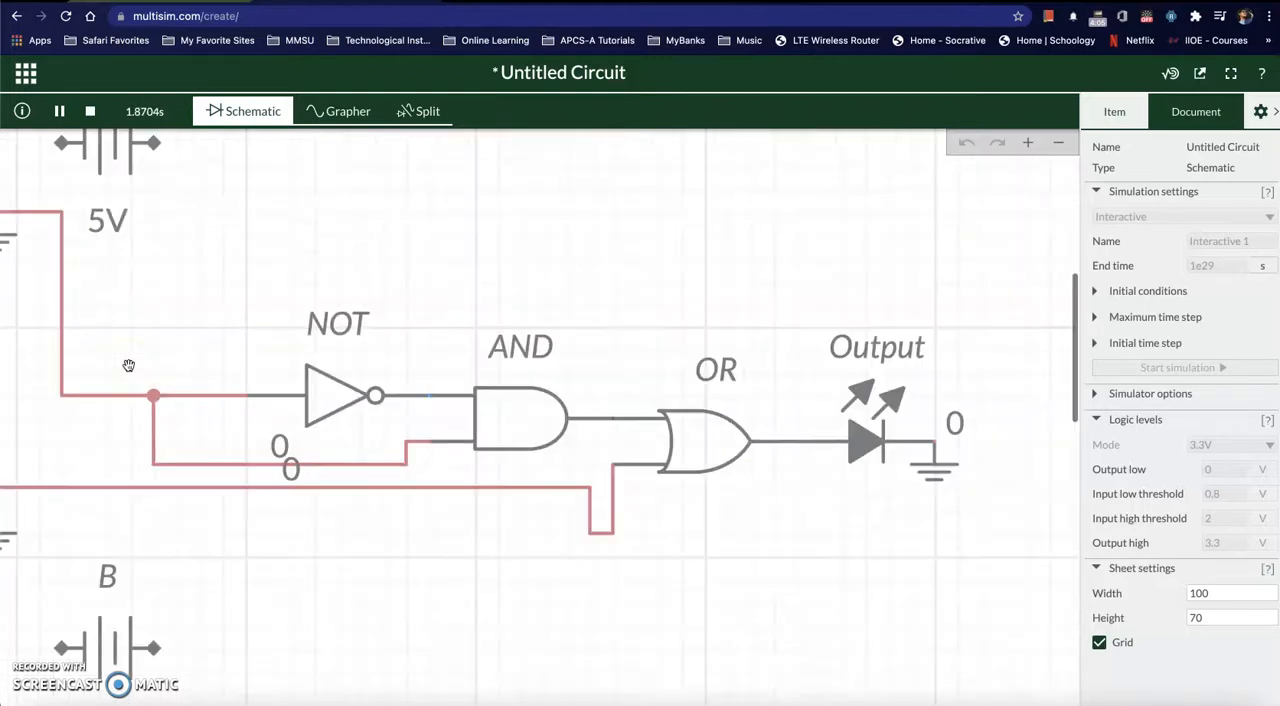
click(1058, 143)
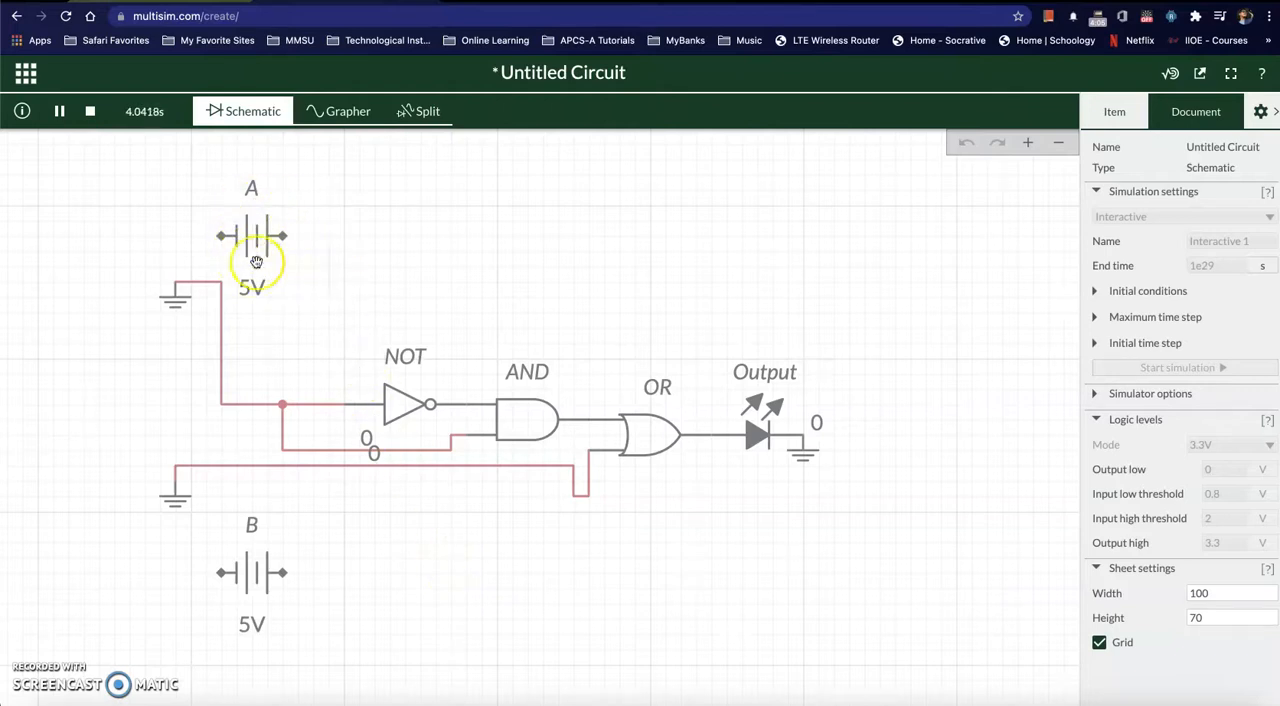
click(750, 700)
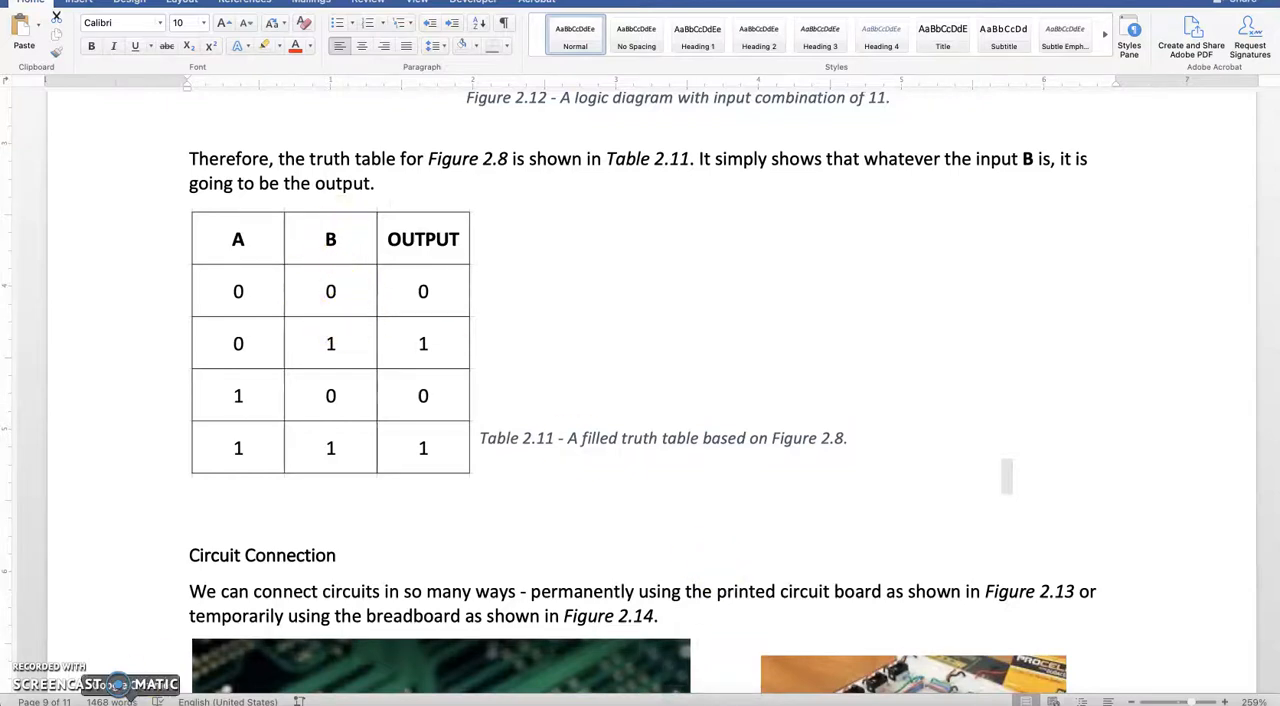
click(130, 701)
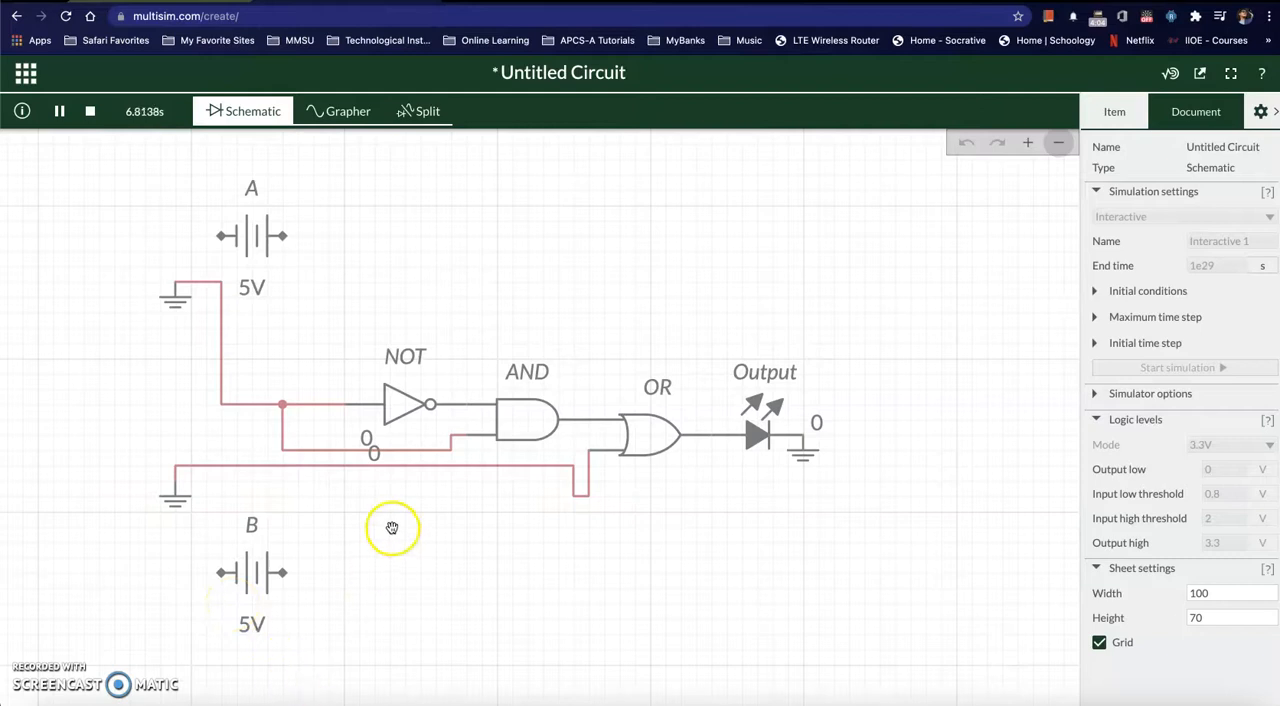
Step: Turn off the net labels for the ground net that feeds the gate inputs
click(370, 446)
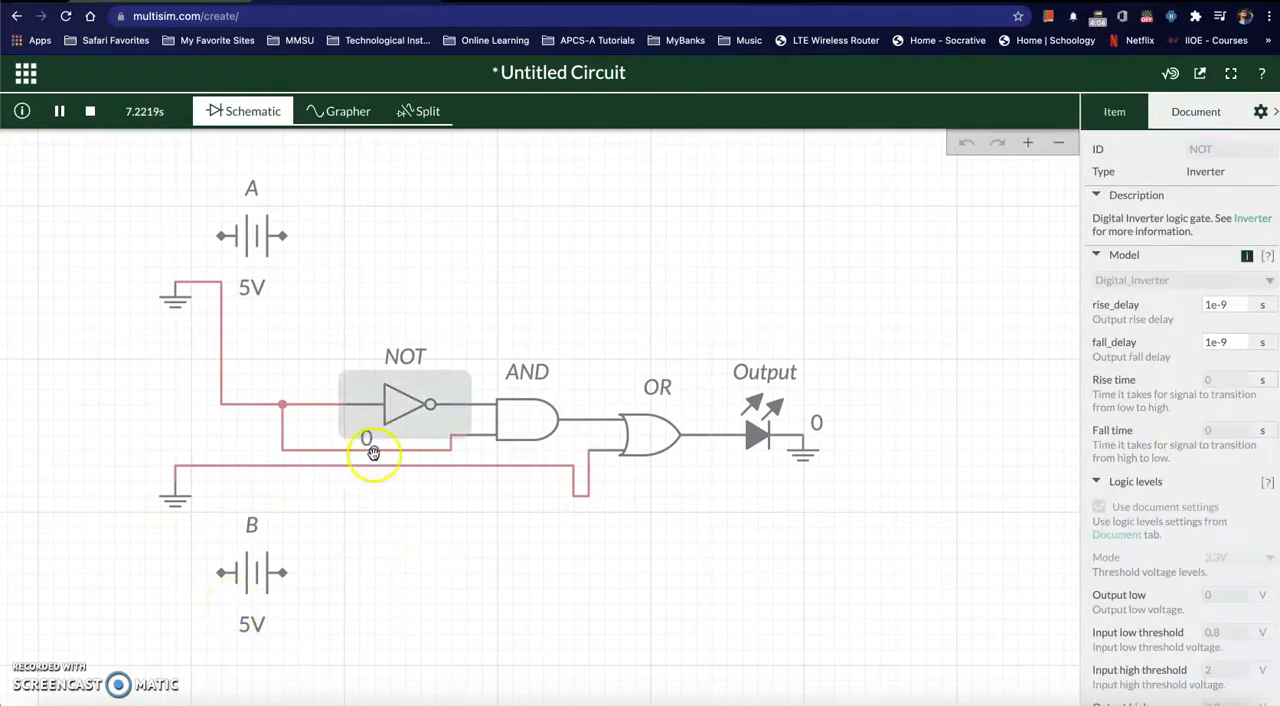
click(368, 450)
click(1099, 247)
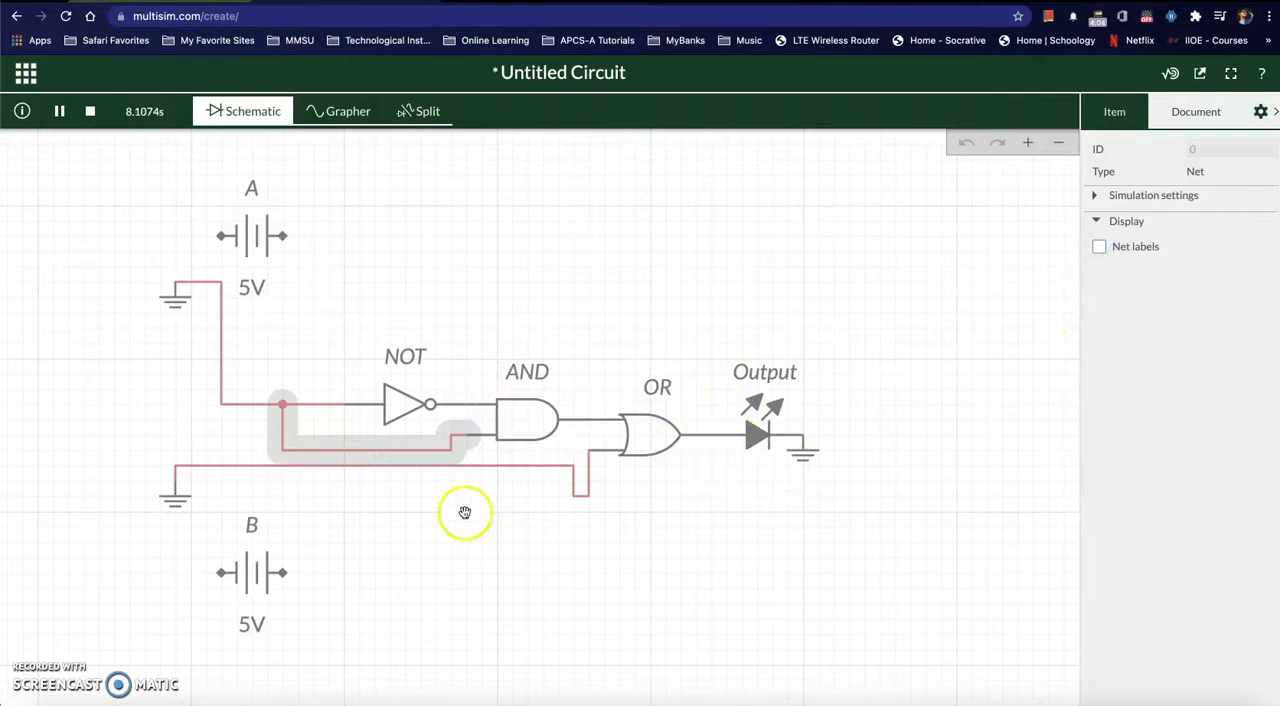